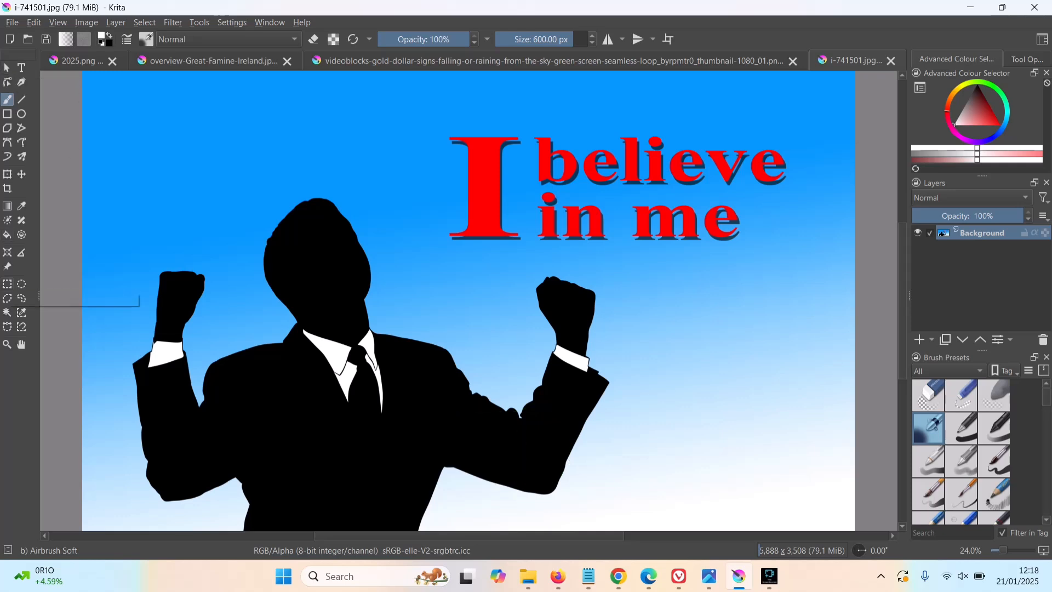
Step: Clear a four-sided patch of sky above and beside the man's head to transparency using a polygonal selection
click(7, 298)
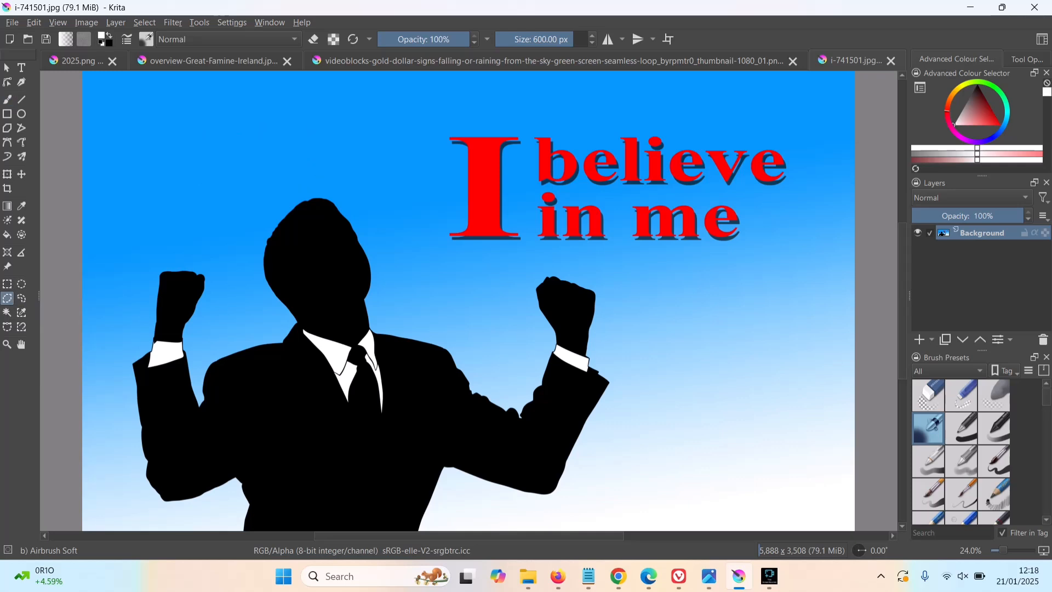
click(177, 146)
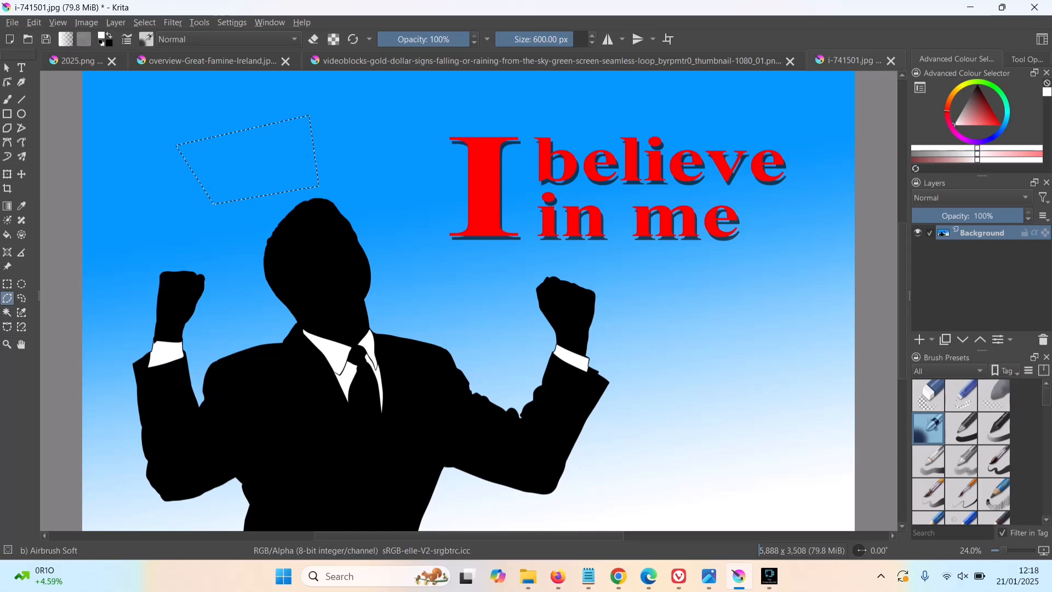
key(Delete)
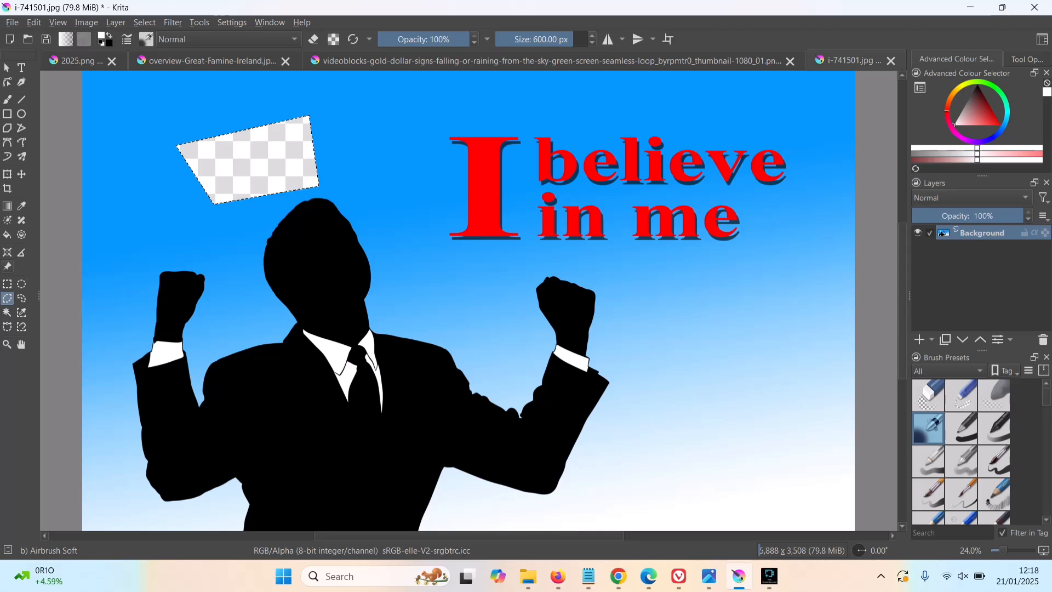
Step: Clear a freehand-selected patch of sky between the head and the raised fist on the image's left, leaving no selection over it
click(22, 299)
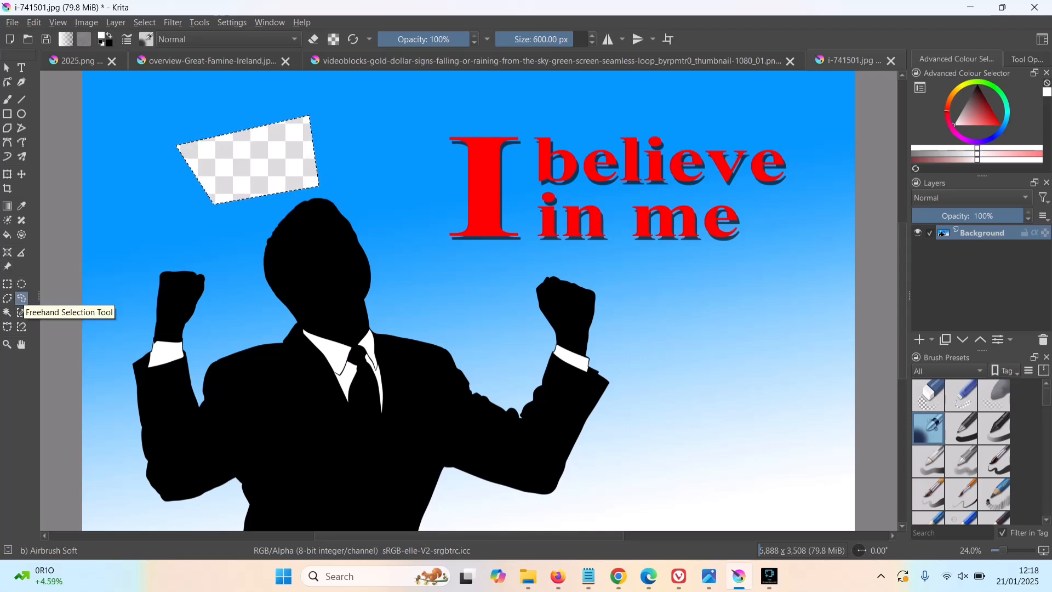
key(ctrl+shift+a)
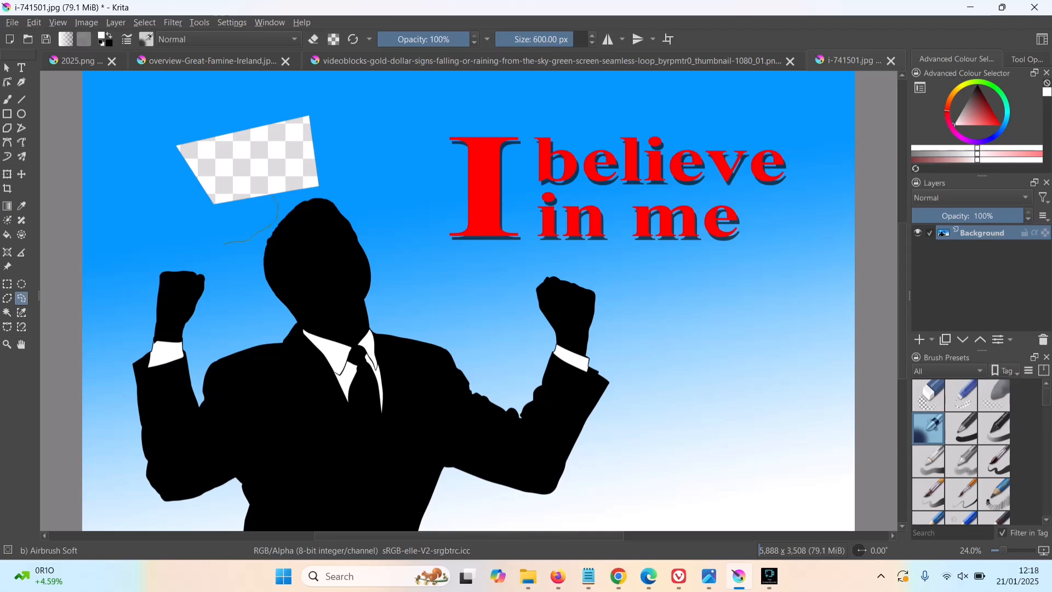
mouse_move(274, 197)
mouse_down()
mouse_move(214, 145)
mouse_move(159, 150)
mouse_up()
drag(178, 268, 224, 244)
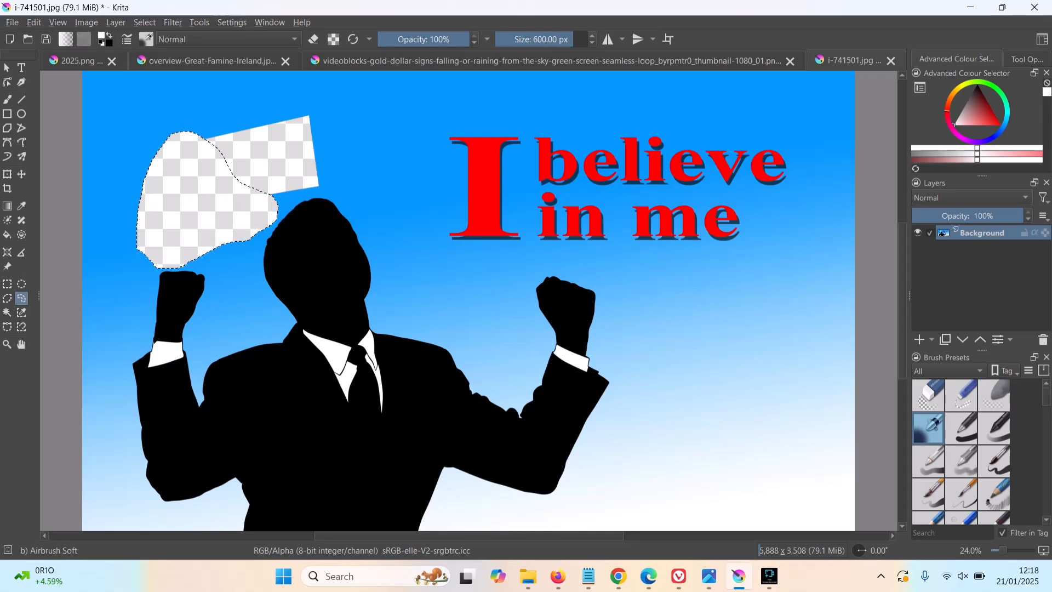
click(7, 298)
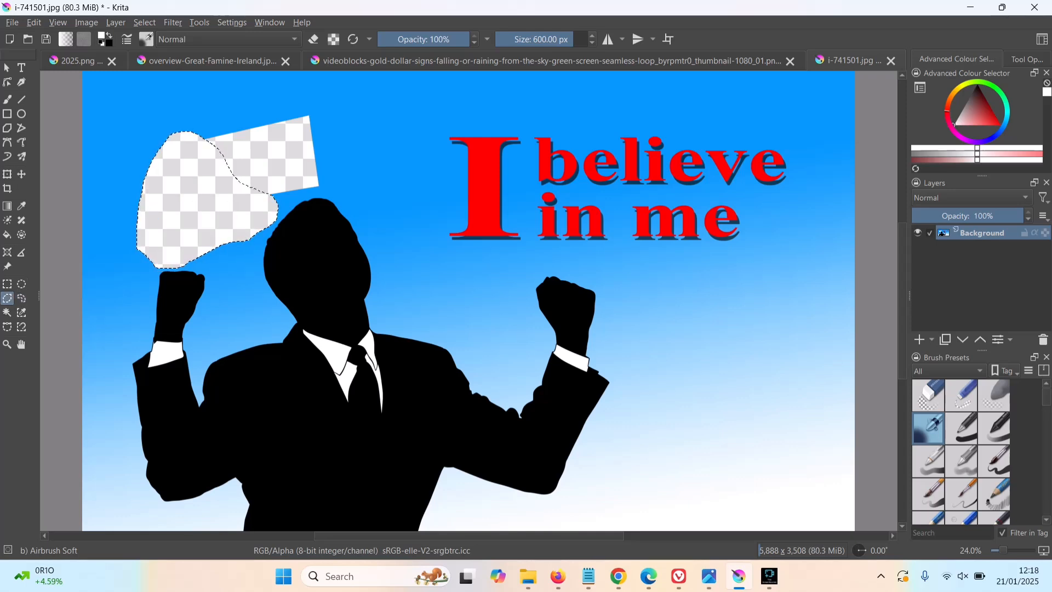
click(235, 161)
double_click(233, 111)
Step: Clear a pointed patch of sky along the right edge of the man's head with a polygonal selection, and deselect it
key(z)
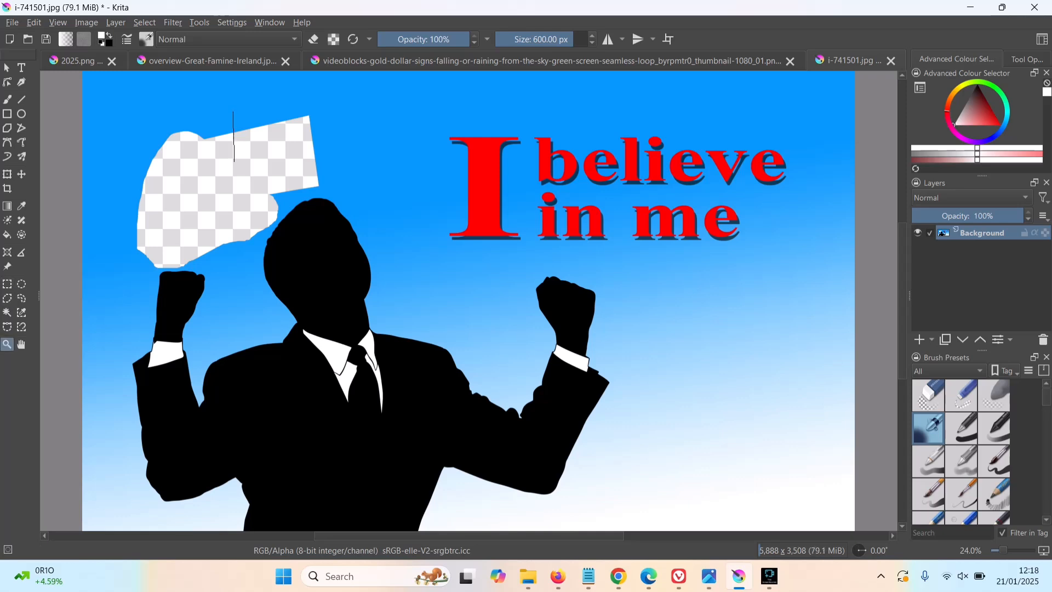
click(283, 211)
click(283, 210)
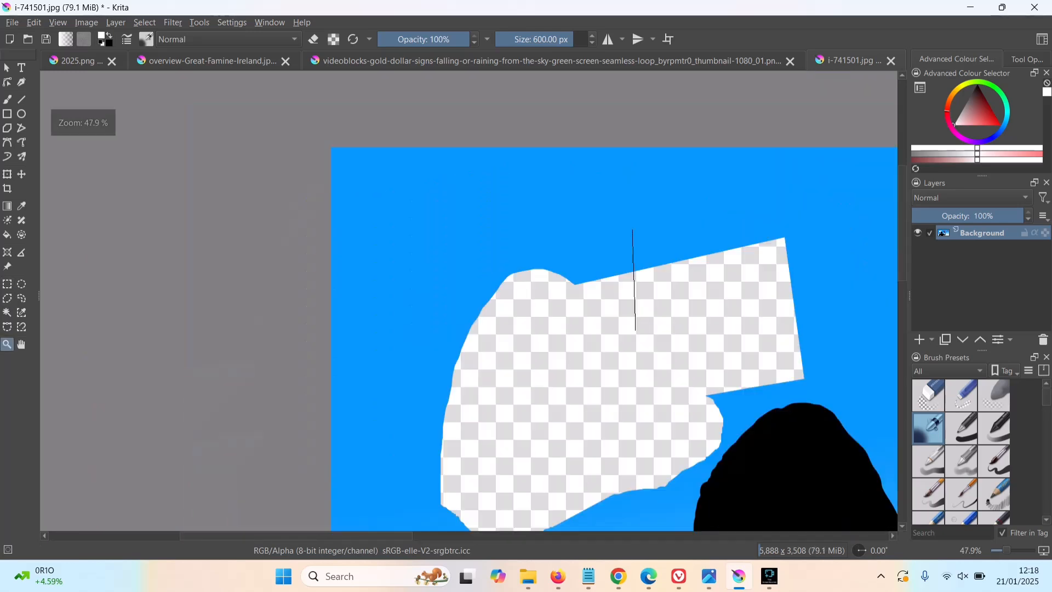
click(774, 401)
click(775, 401)
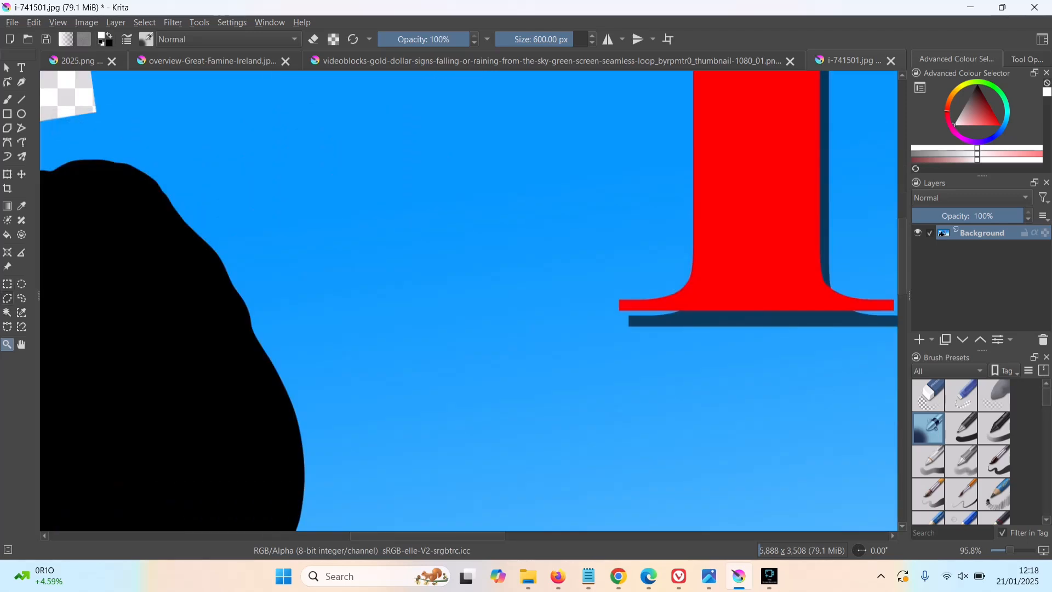
click(7, 298)
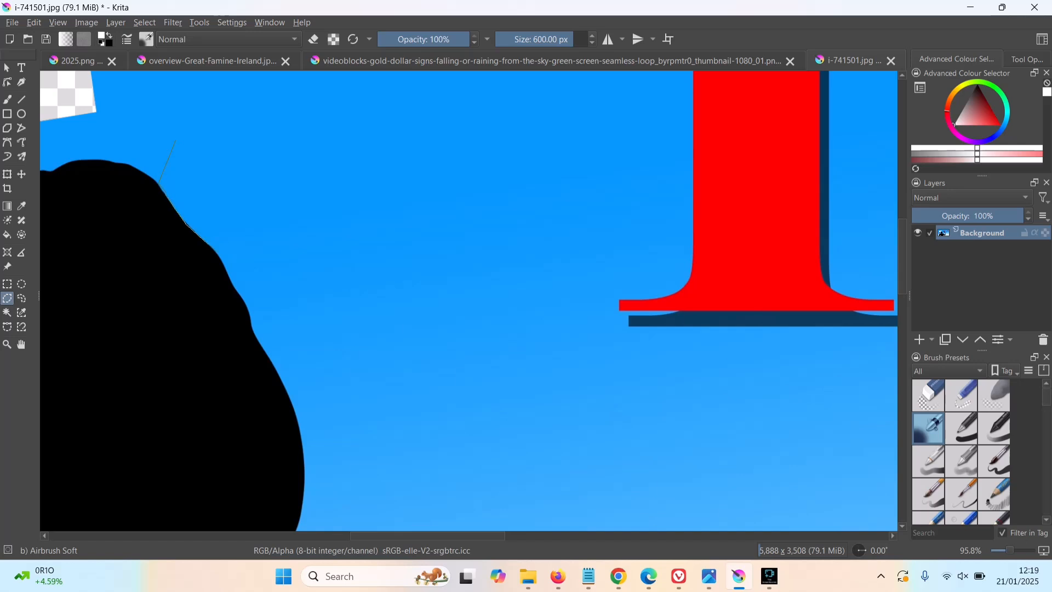
double_click(367, 178)
key(Delete)
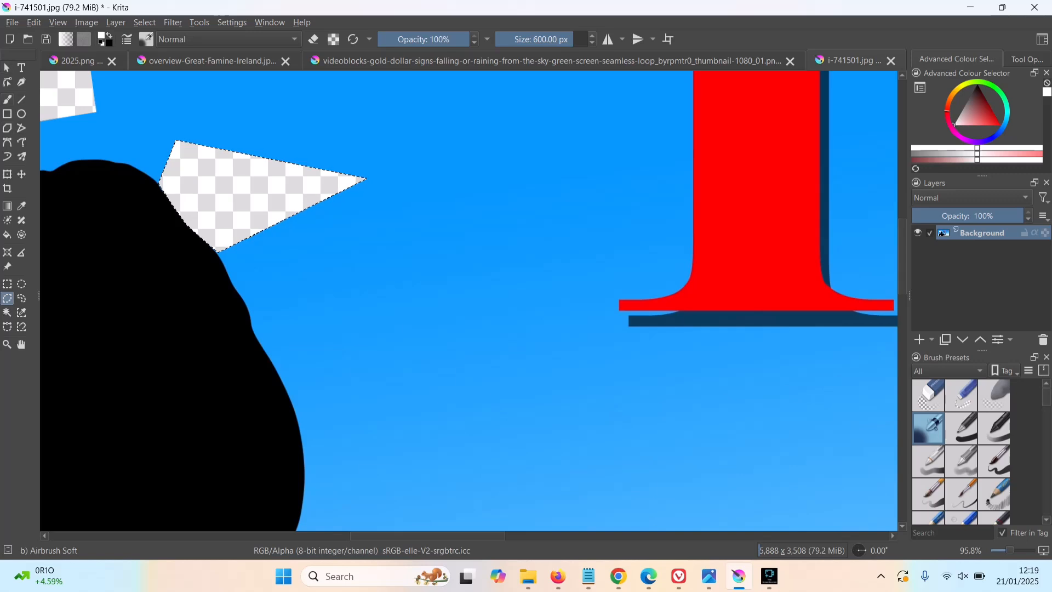
click(7, 284)
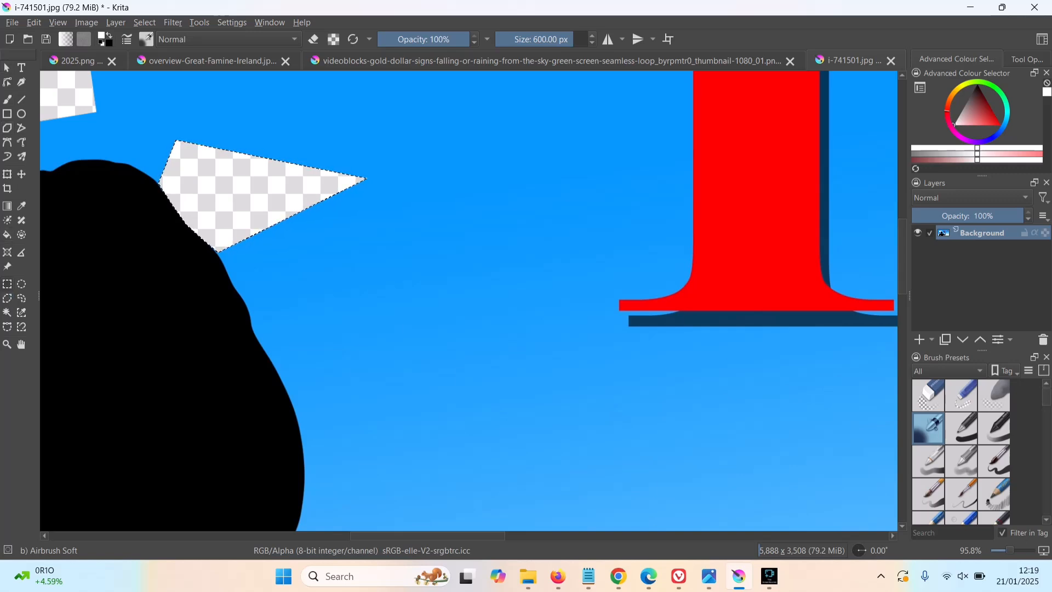
click(118, 268)
Step: Compare the silhouette image's background with those of the green-screen dollar signs, the Great Famine engraving and 2025.png
key(ctrl+minus)
key(ctrl+minus)
key(ctrl+minus)
key(ctrl+minus)
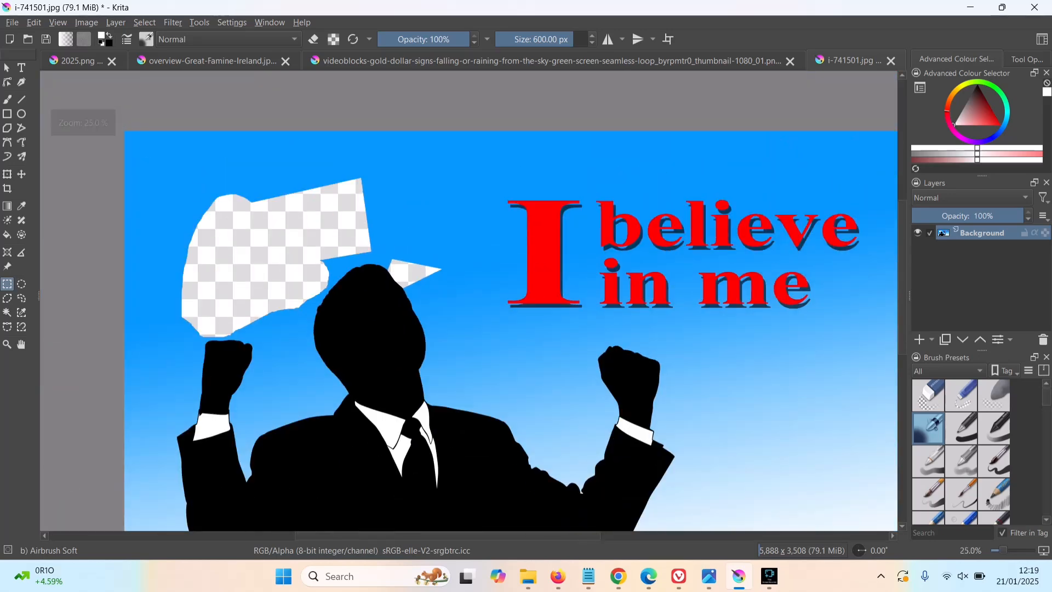
key(ctrl+minus)
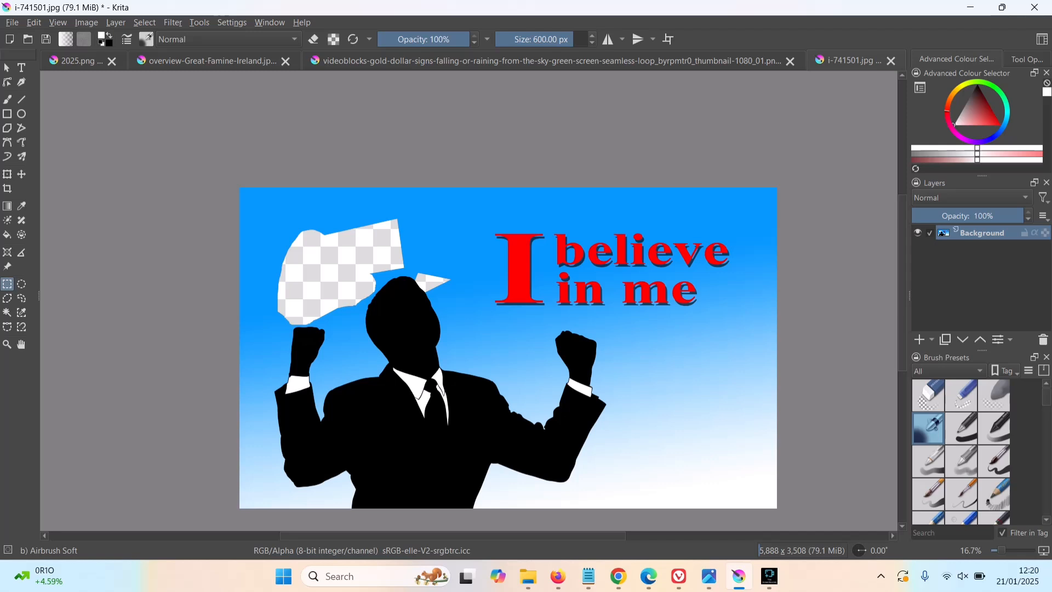
click(412, 61)
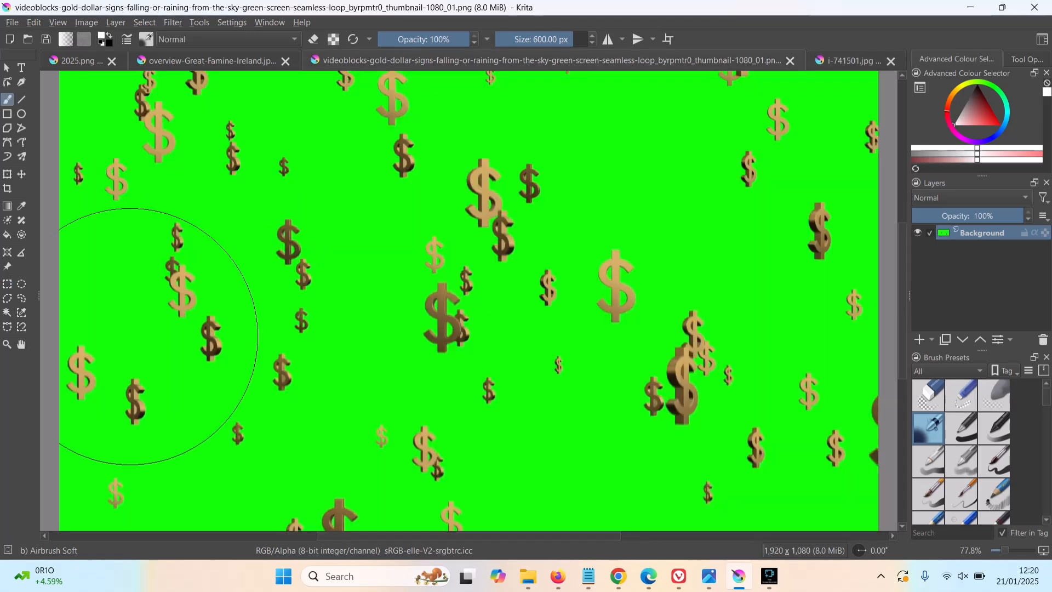
click(7, 67)
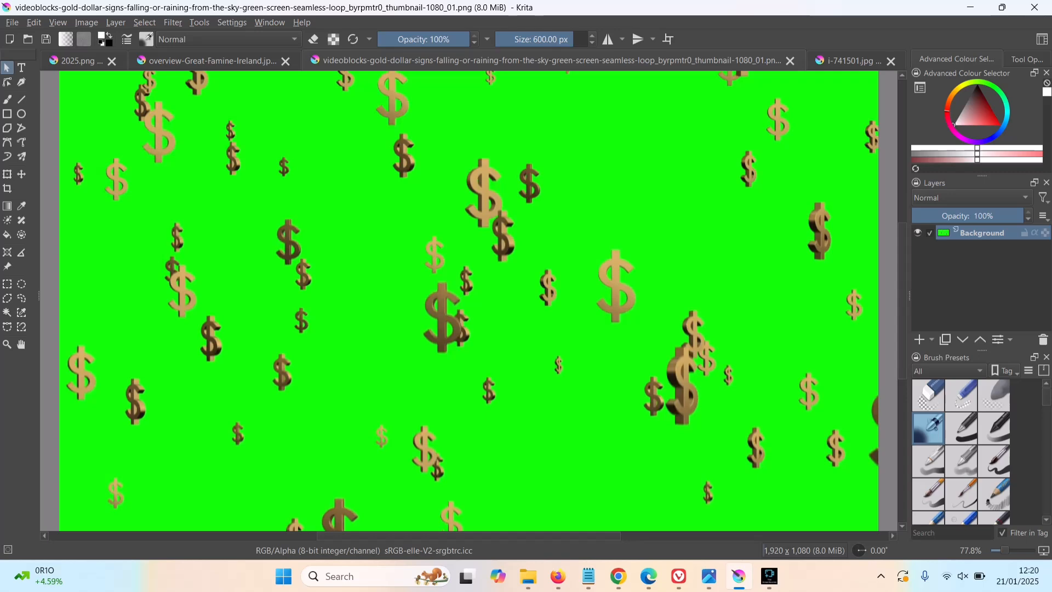
key(ctrl+Tab)
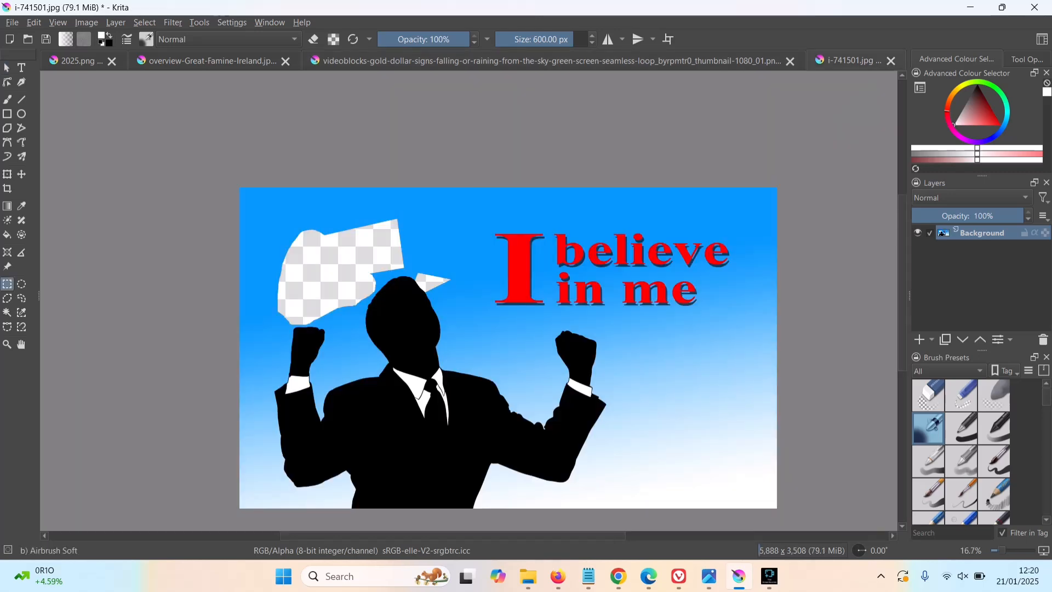
key(ctrl+Tab)
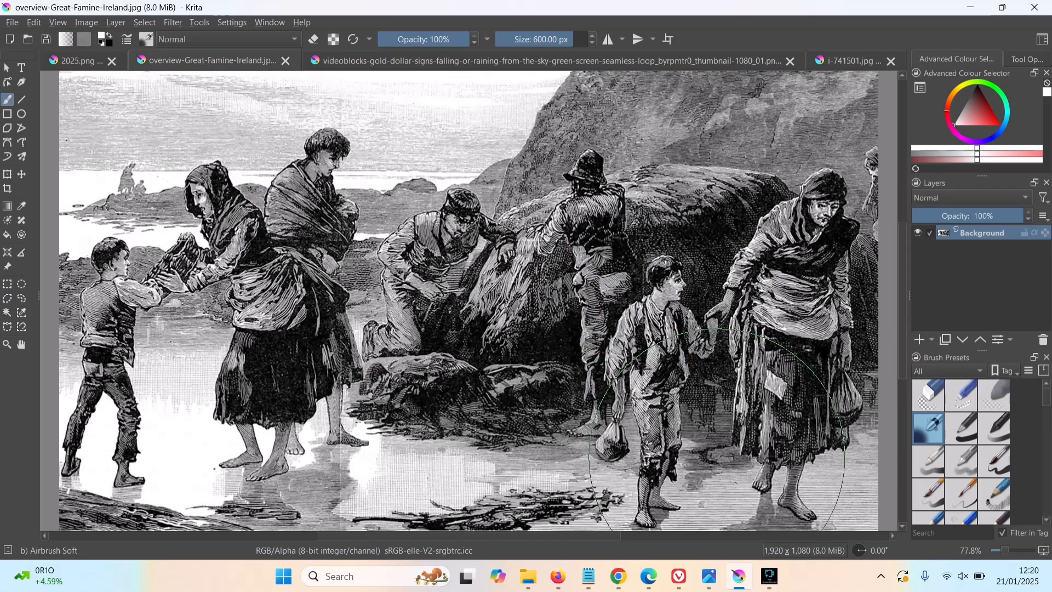
key(ctrl+shift+Tab)
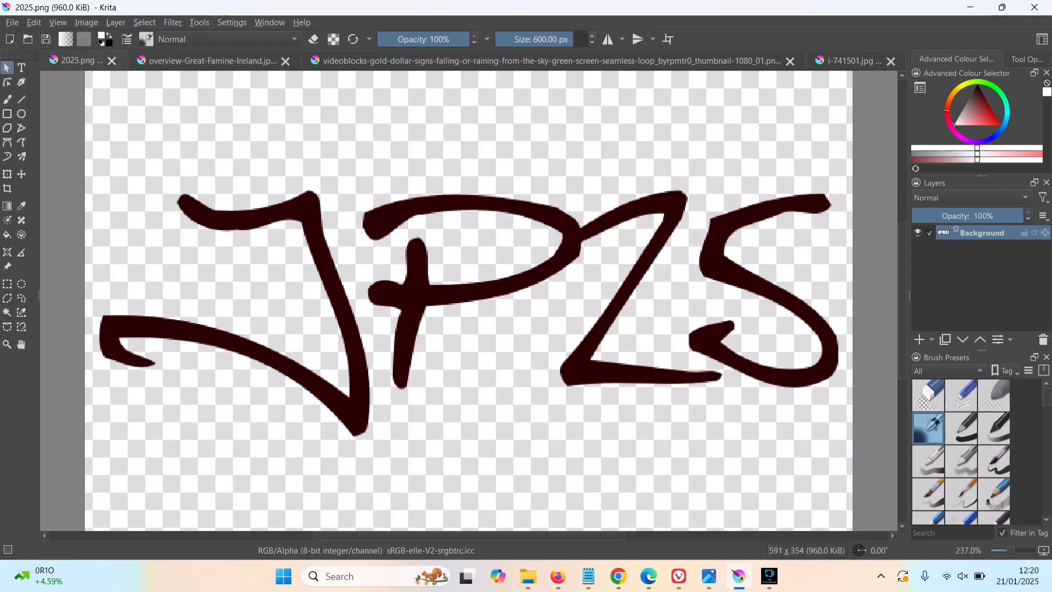
key(ctrl+Tab)
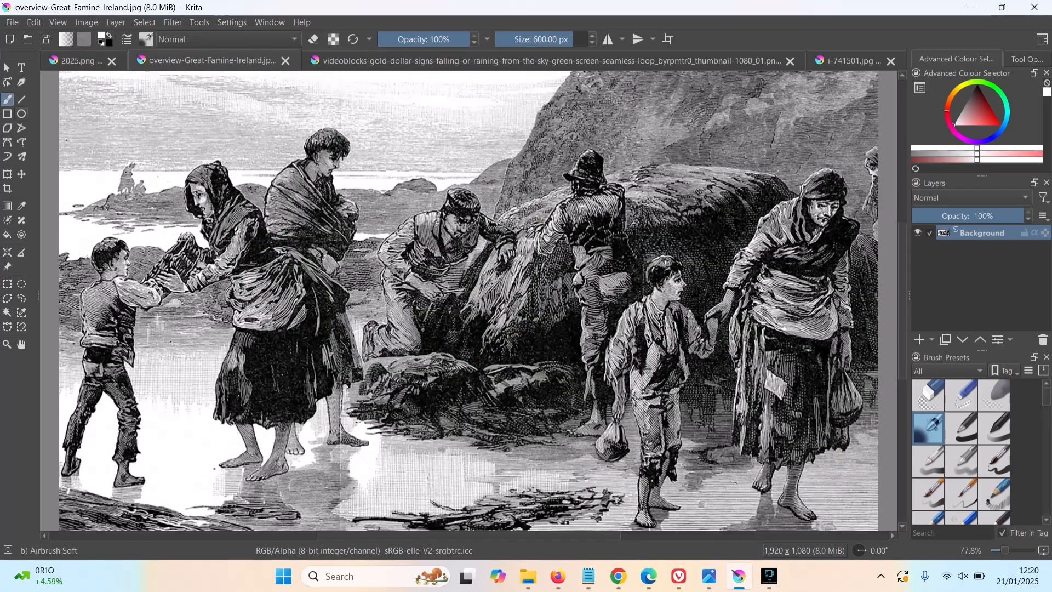
click(7, 68)
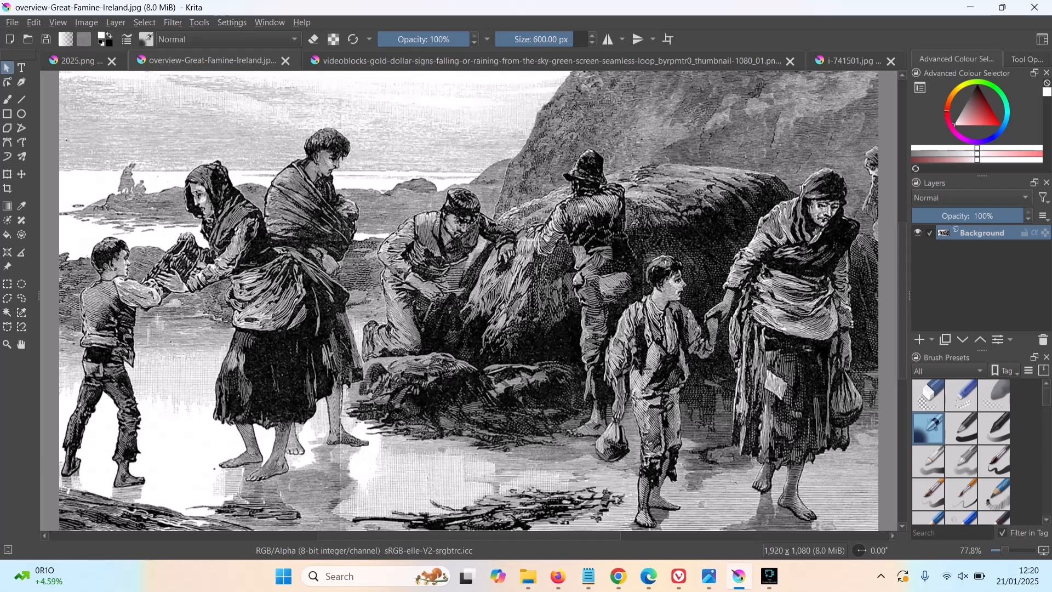
click(552, 61)
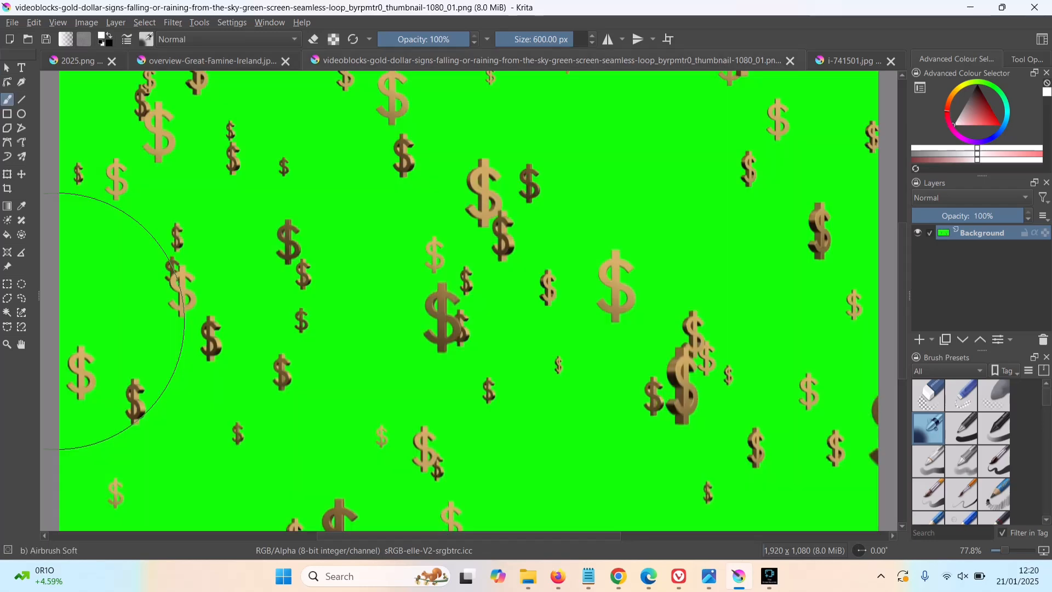
key(ctrl+Tab)
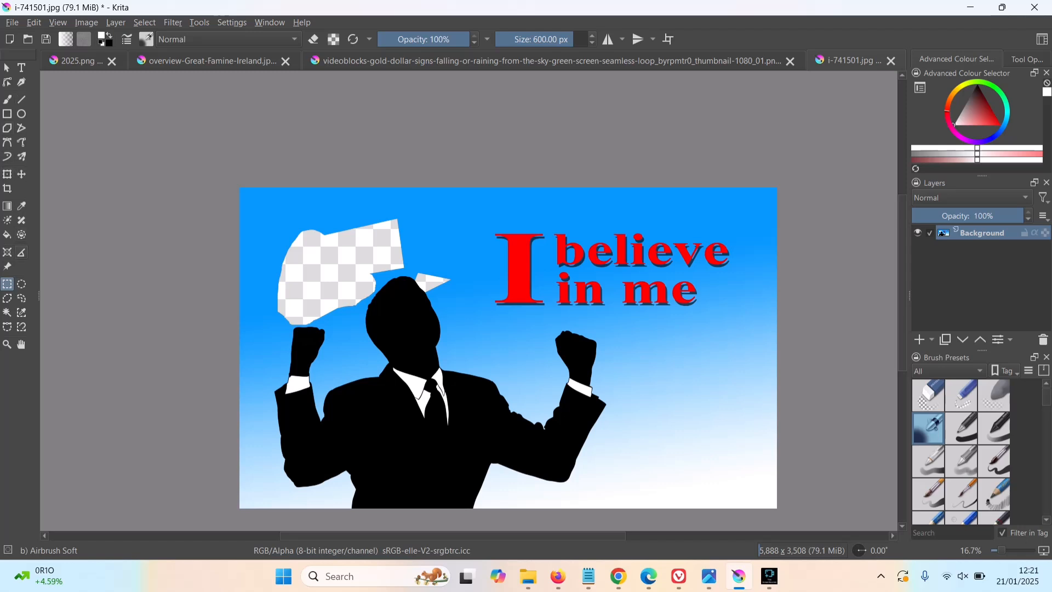
Step: Clear the "I believe in me" text and the sky to the right of the man with one large polygonal selection
click(7, 312)
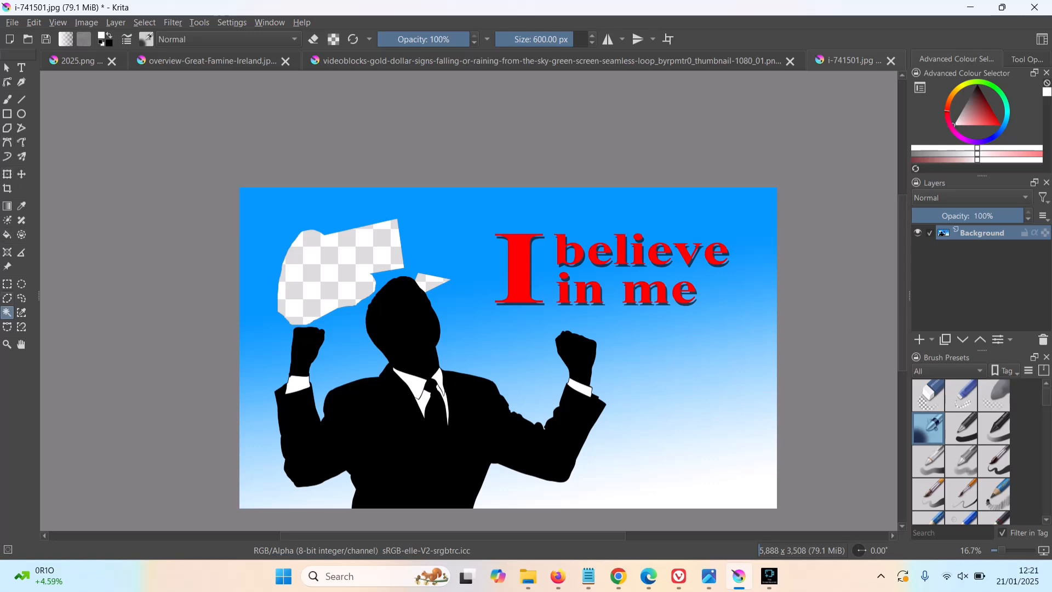
click(8, 284)
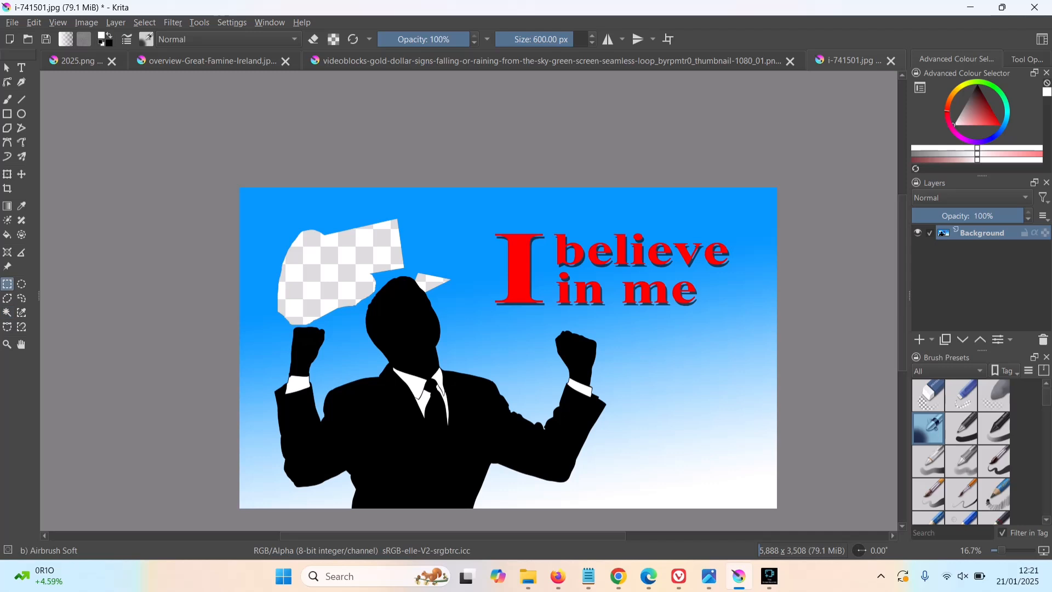
drag(483, 221, 483, 221)
click(7, 299)
click(586, 322)
click(636, 347)
click(574, 520)
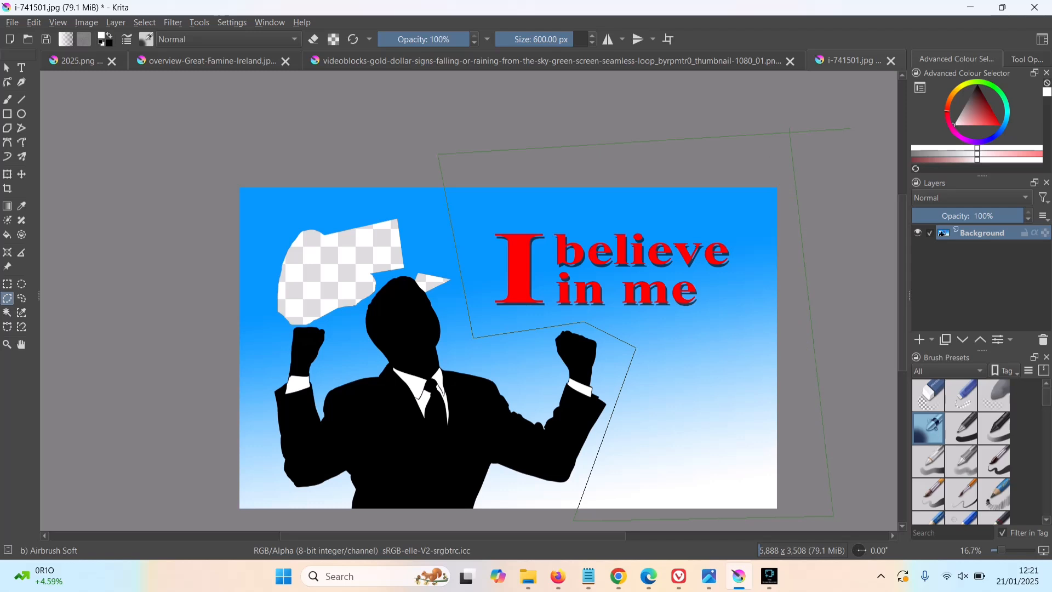
double_click(790, 128)
key(Delete)
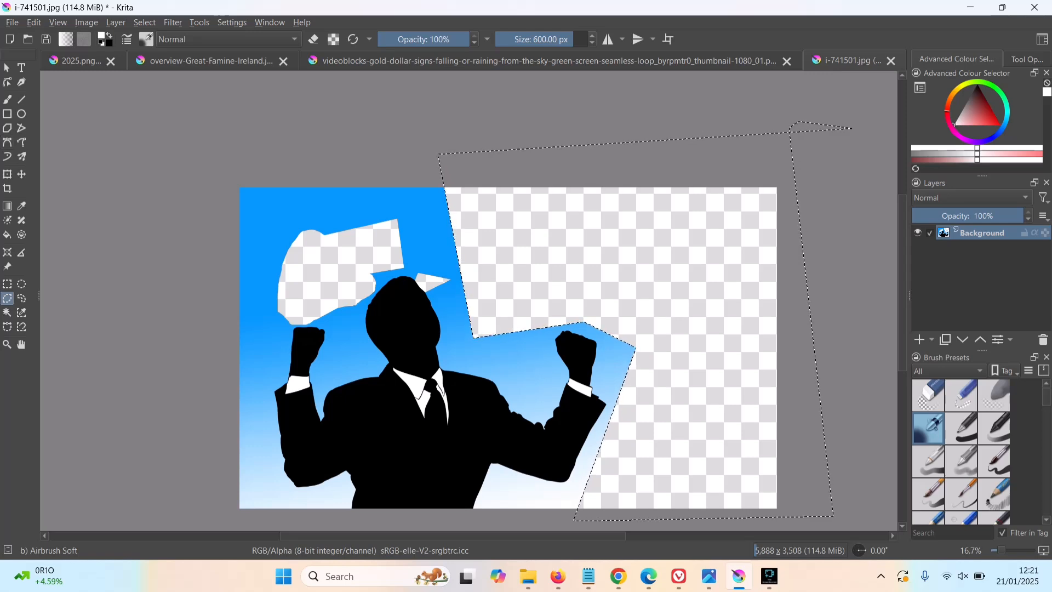
Step: Drop the current selection and clear the upper blue sky around the man's head with the Contiguous Selection tool
click(365, 199)
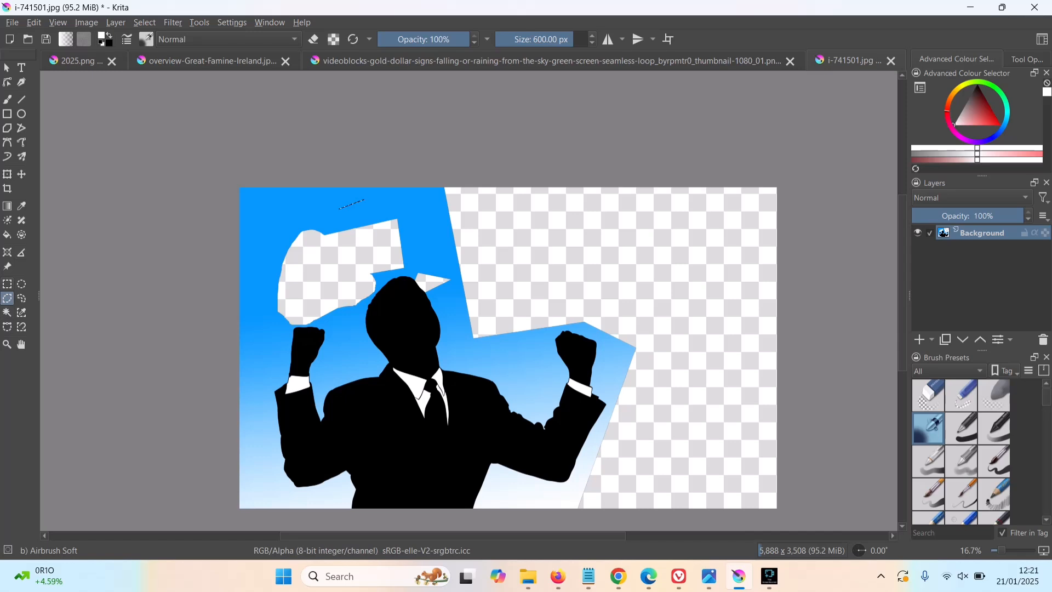
click(7, 283)
click(352, 204)
click(7, 313)
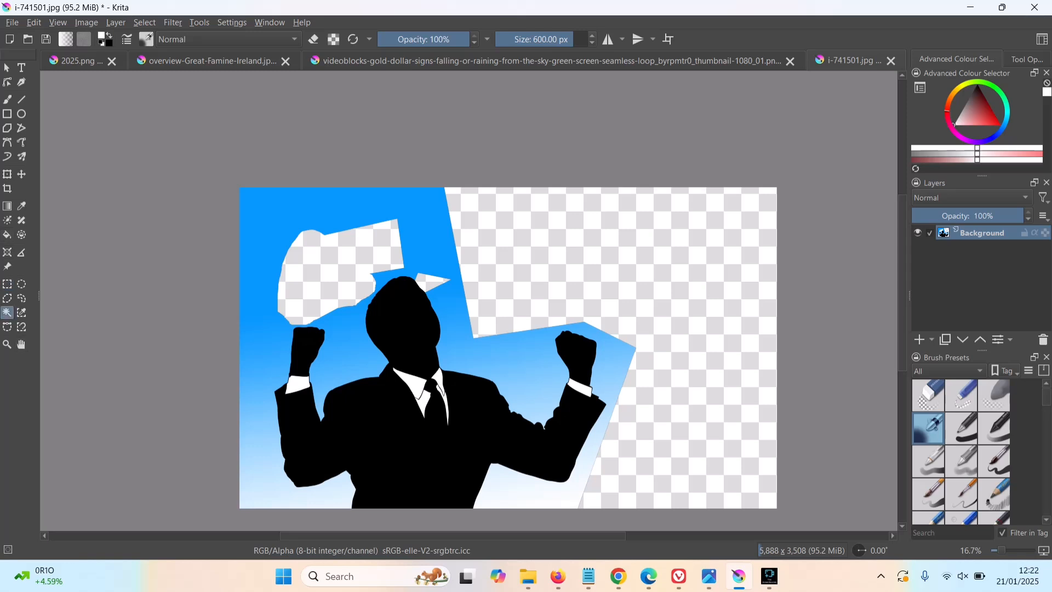
click(329, 211)
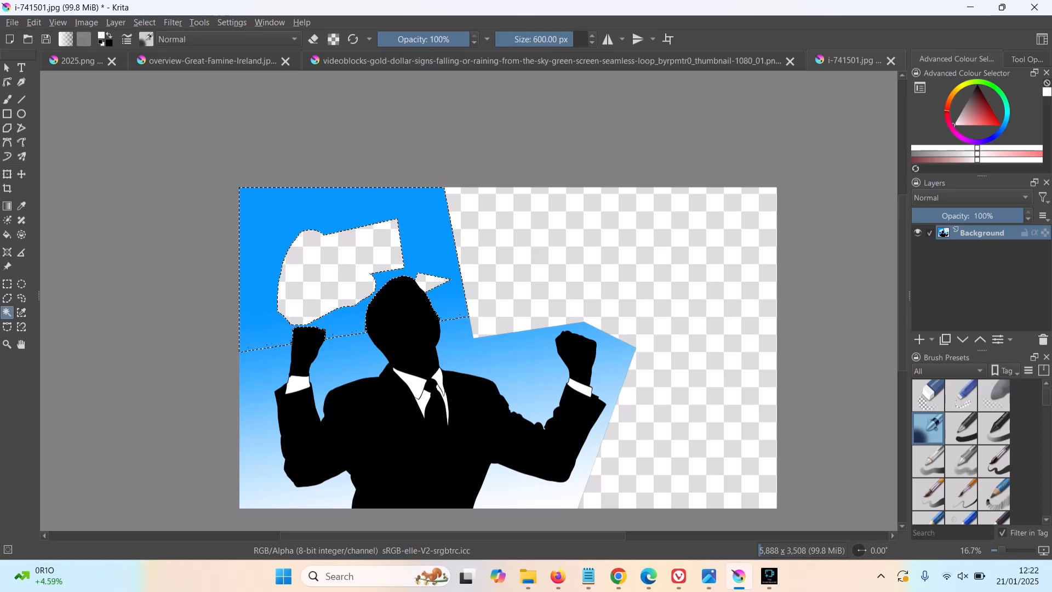
key(Delete)
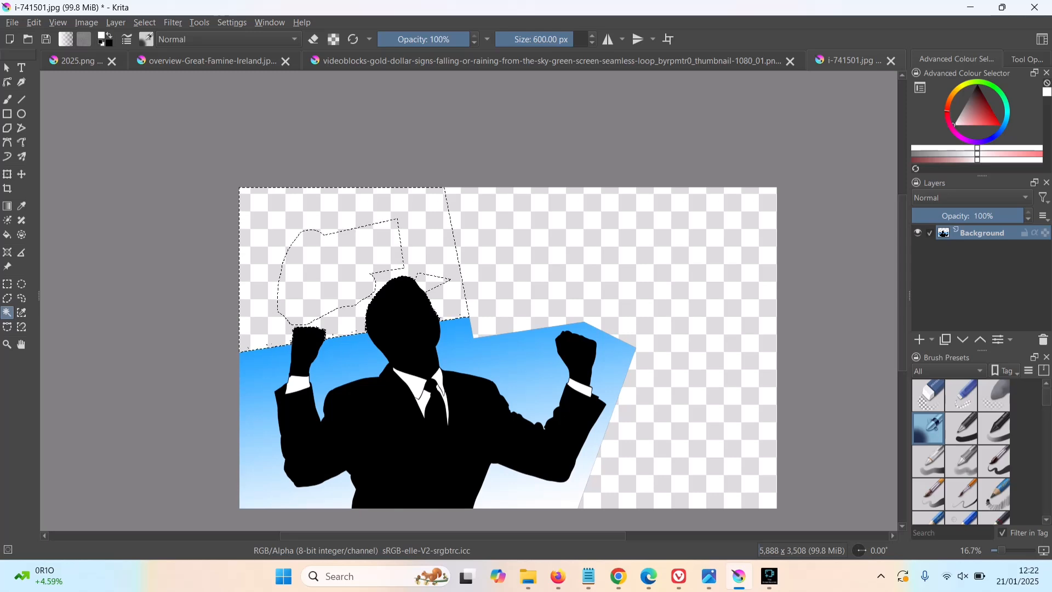
Step: Clear two bands of the sky gradient beside the man's arm at the image's left edge using contiguous selections
click(265, 378)
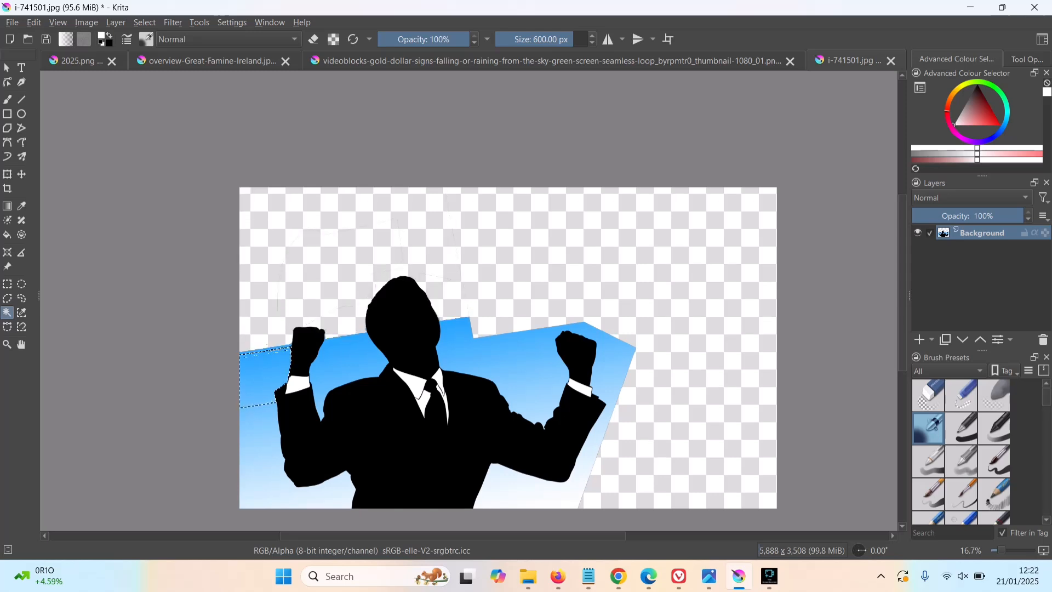
key(Delete)
click(262, 462)
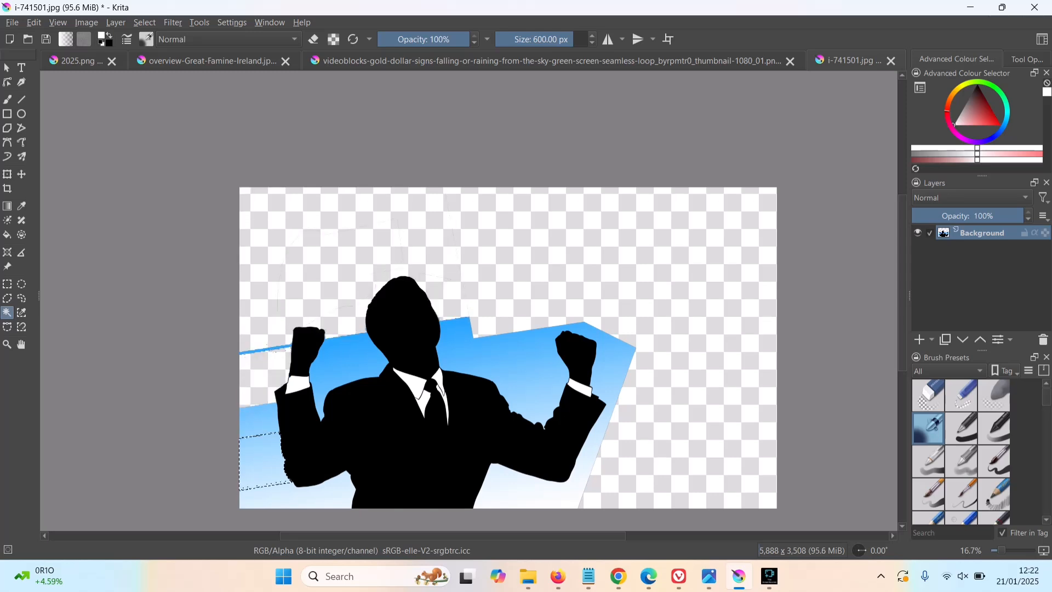
key(Delete)
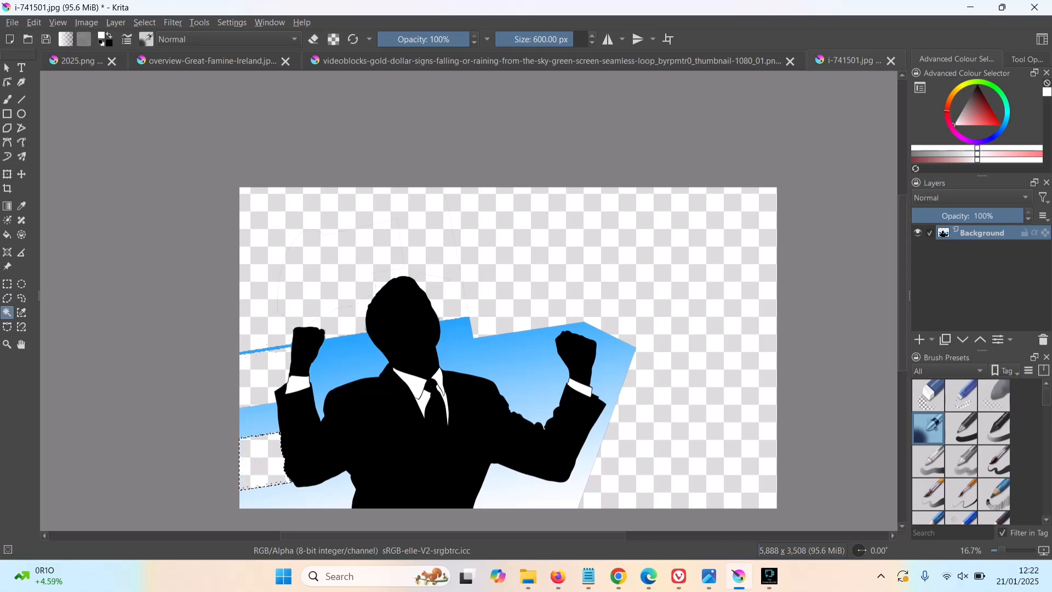
Step: Clear the remaining sky band beside the man's arm and the pale area below its elbow at the image's left edge using contiguous selections
click(260, 421)
key(Delete)
click(297, 496)
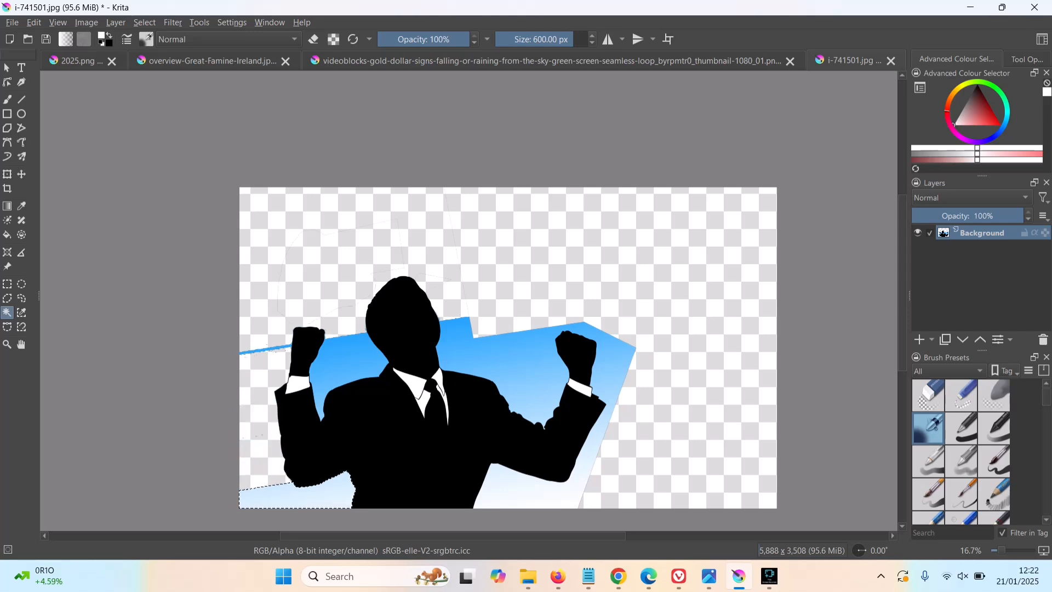
key(Delete)
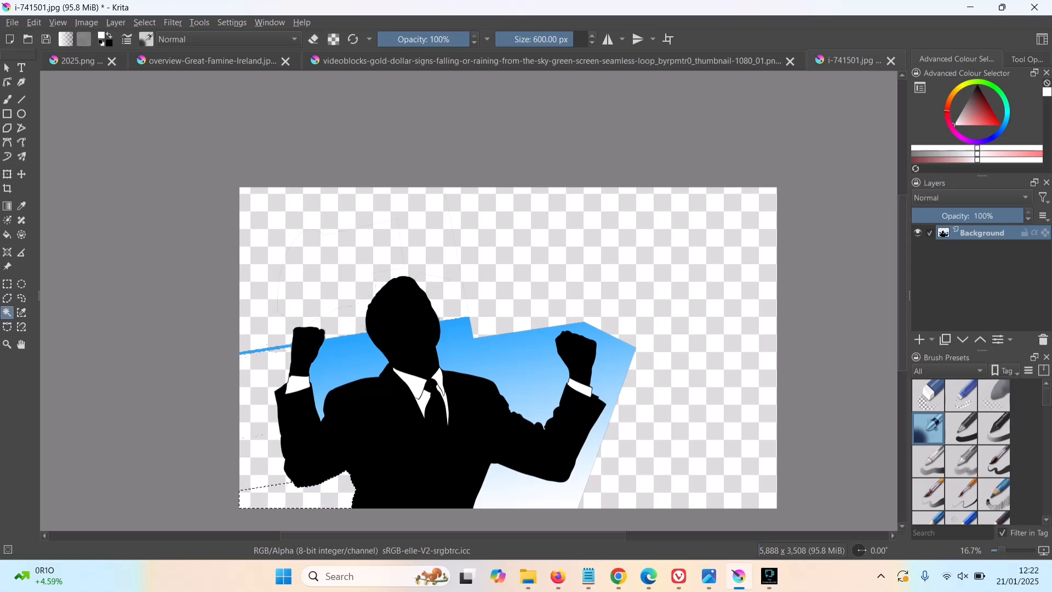
Step: Clear the two blue sky patches between the left raised fist, the head and the shoulder using contiguous selections
click(349, 360)
key(Delete)
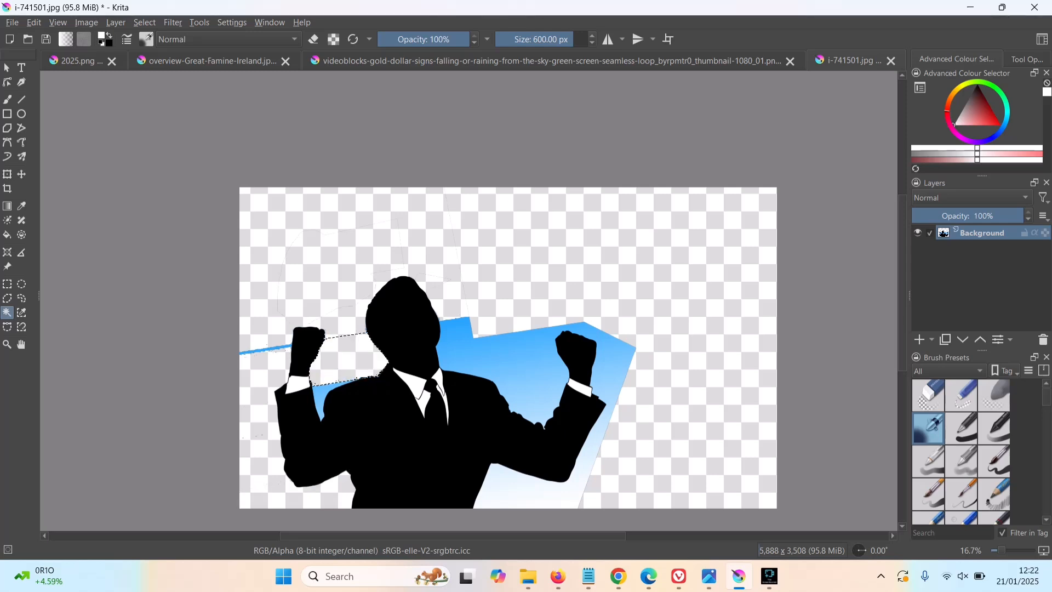
click(320, 396)
key(Delete)
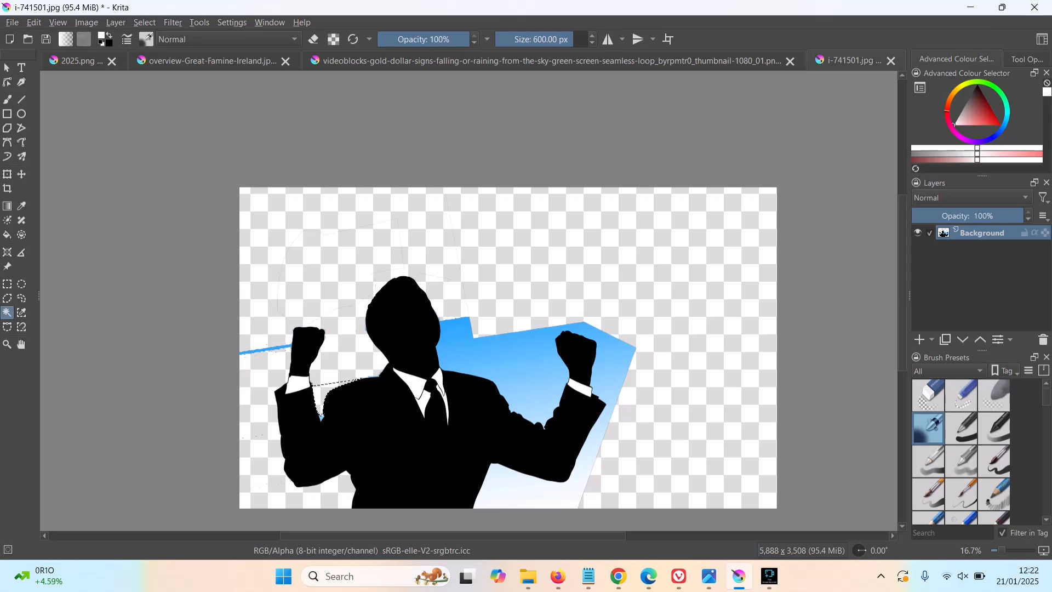
Step: Clear the upper sky band to the right of the head and the pale area beneath the right arm using contiguous selections
click(486, 347)
key(Delete)
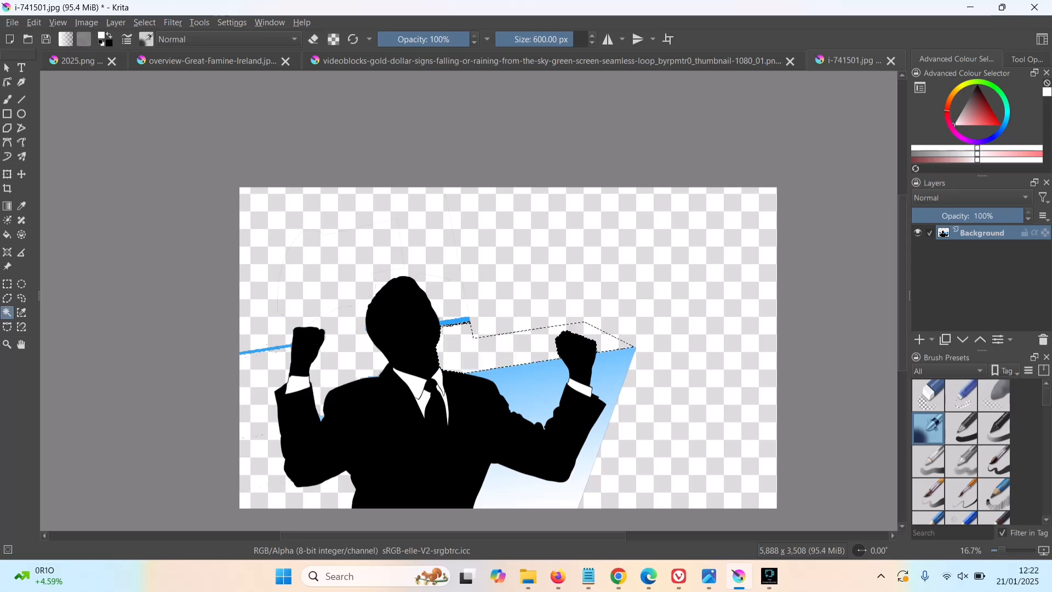
click(534, 490)
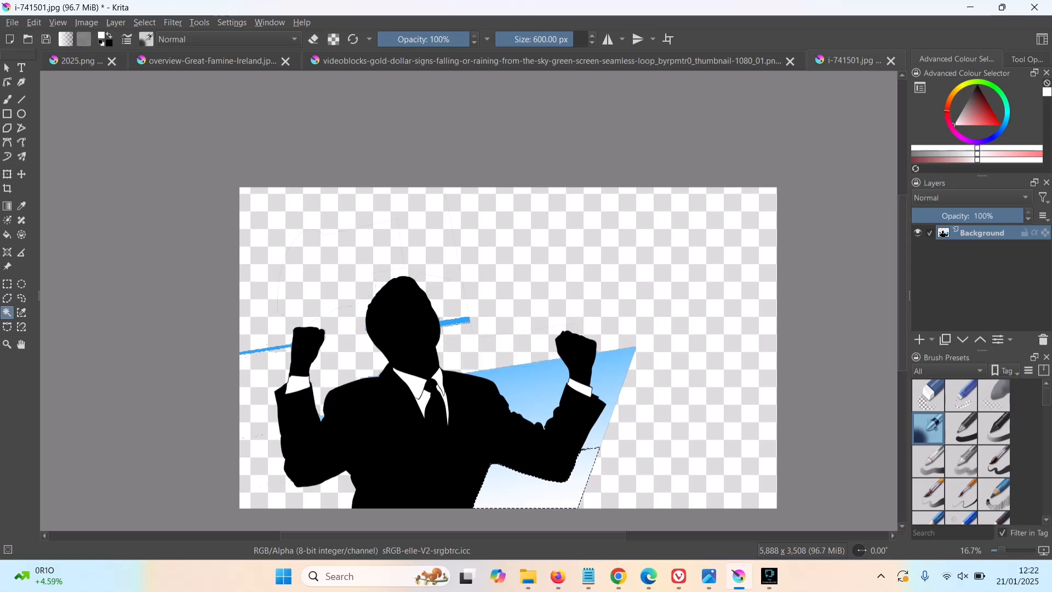
key(Delete)
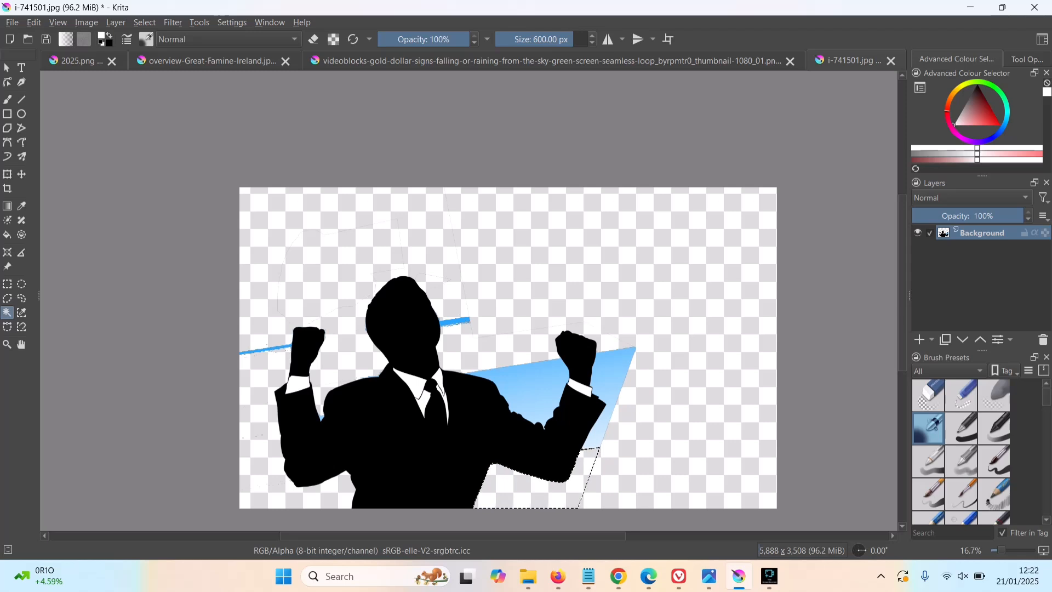
Step: Clear the outer sky patches beside the right raised arm and the two bands between that arm and the shoulder using contiguous selections
click(612, 373)
key(Delete)
click(602, 424)
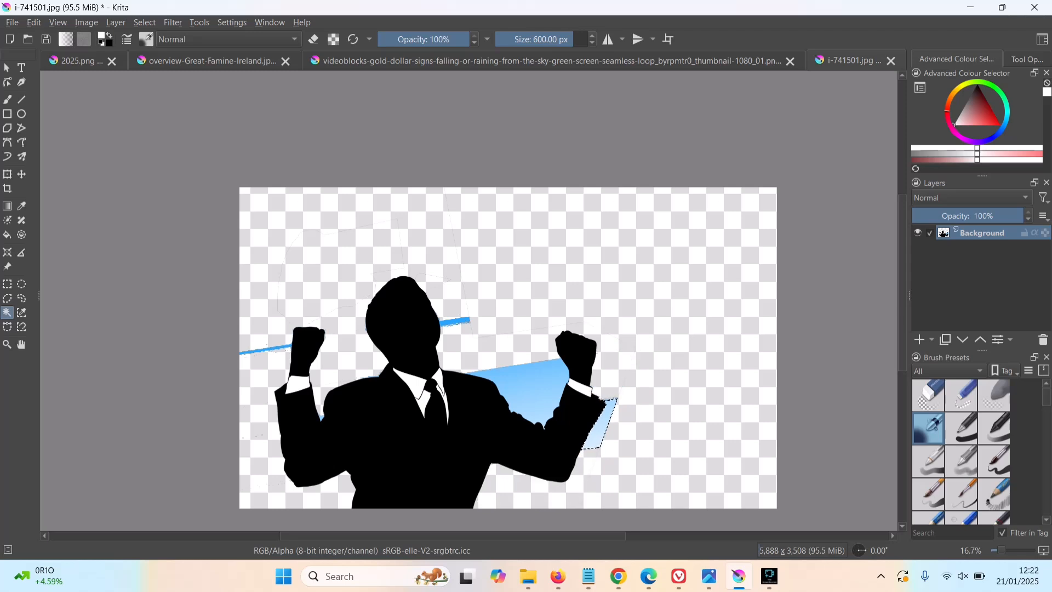
key(Delete)
click(534, 376)
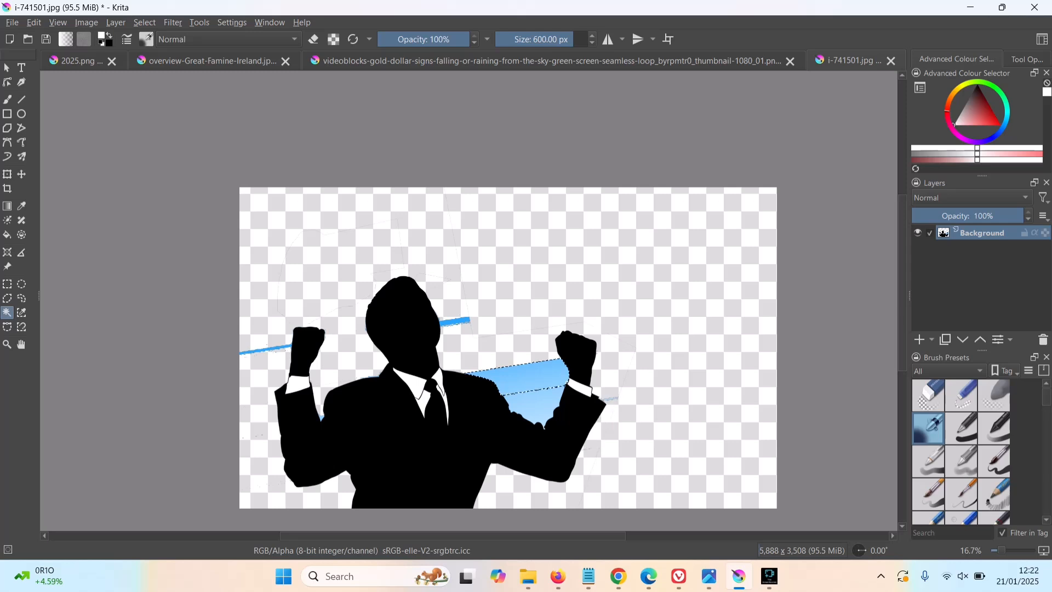
key(Delete)
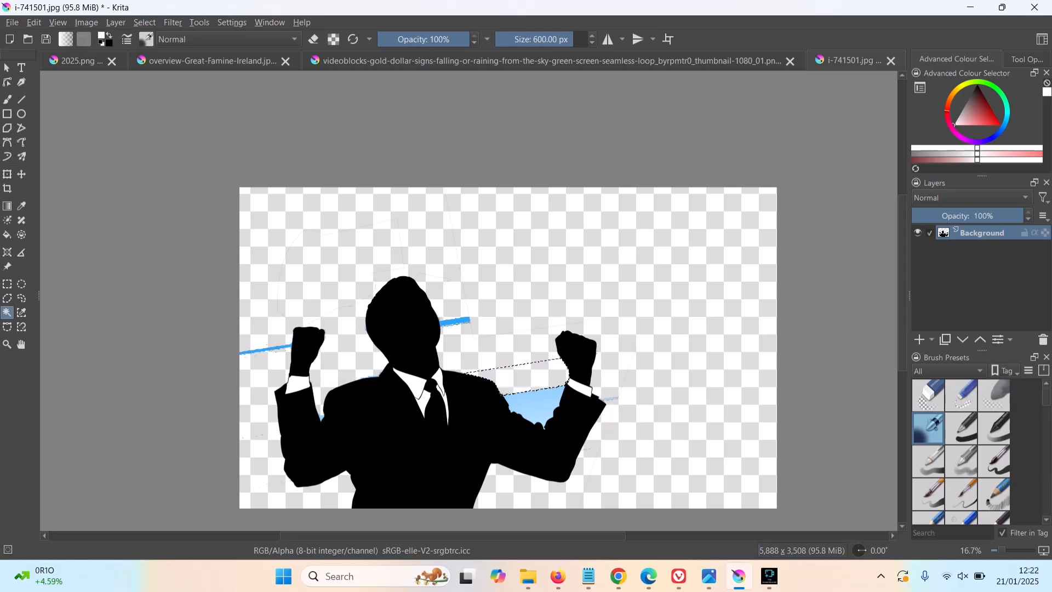
click(538, 406)
key(Delete)
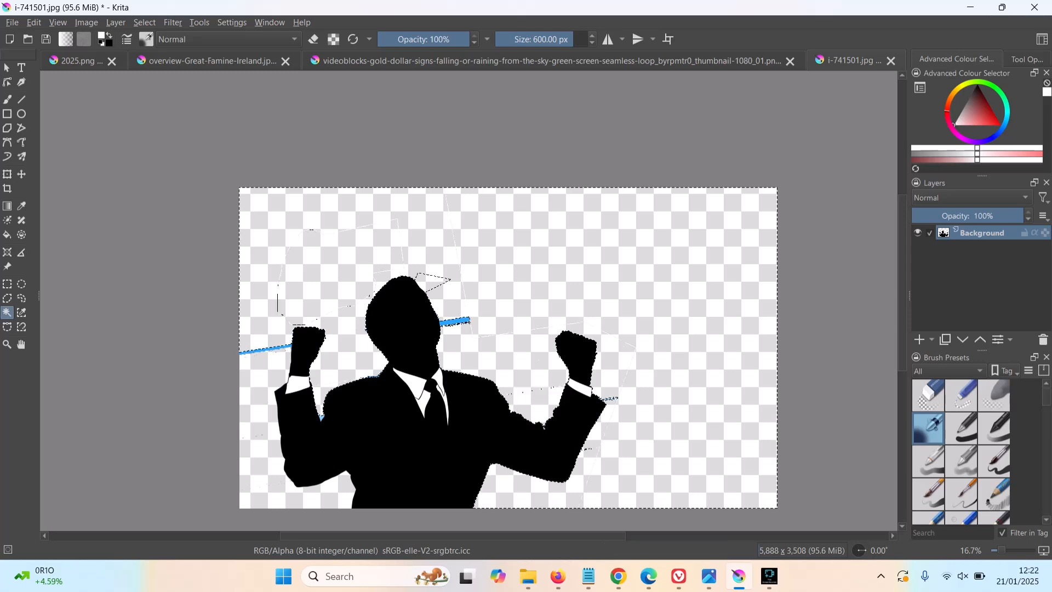
Step: Check the cleared areas for leftover fragments with contiguous selections, and clear the blue strip to the right of the head
click(275, 298)
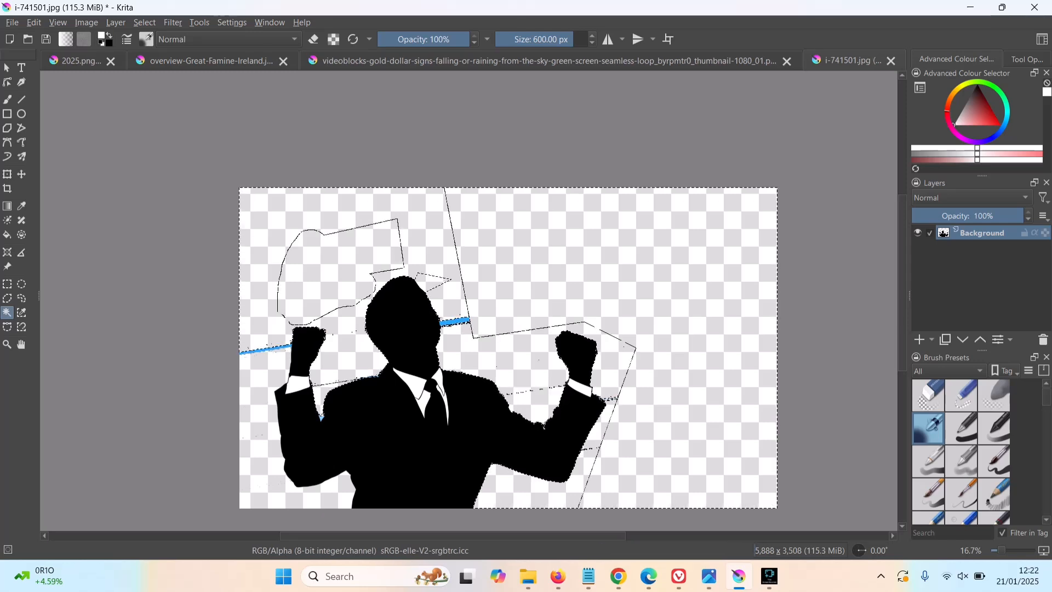
click(260, 388)
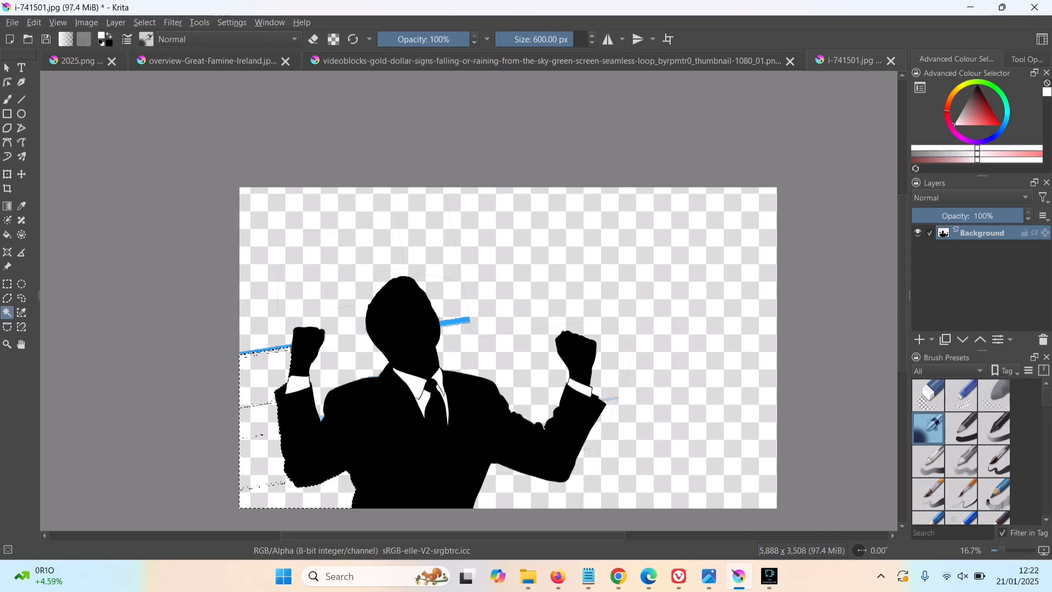
click(456, 321)
key(Delete)
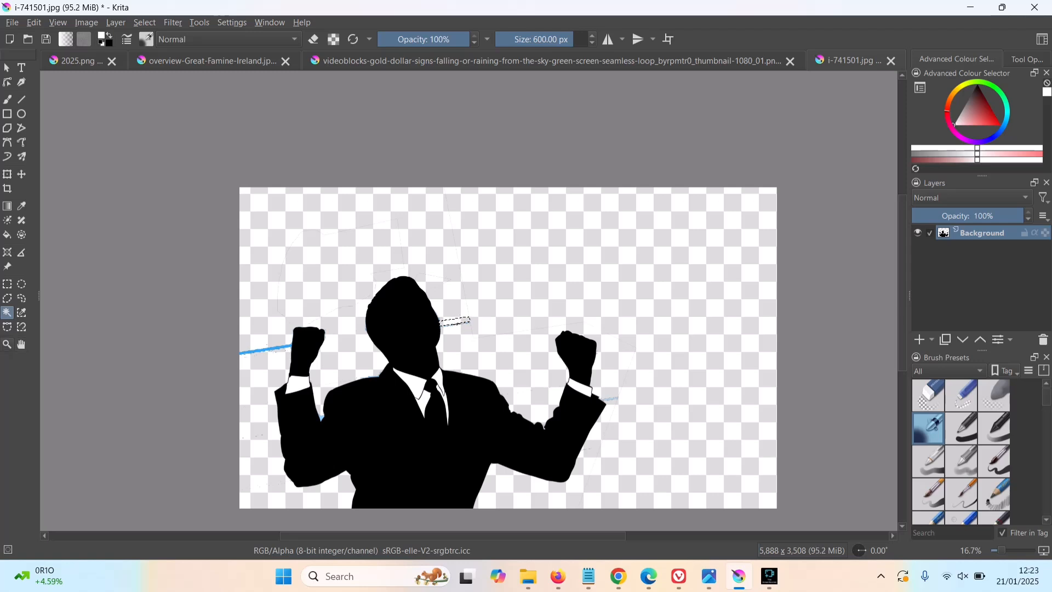
Step: Clear the blue strip between the image's left edge and the left fist with a polygonal selection along the wrist
click(7, 345)
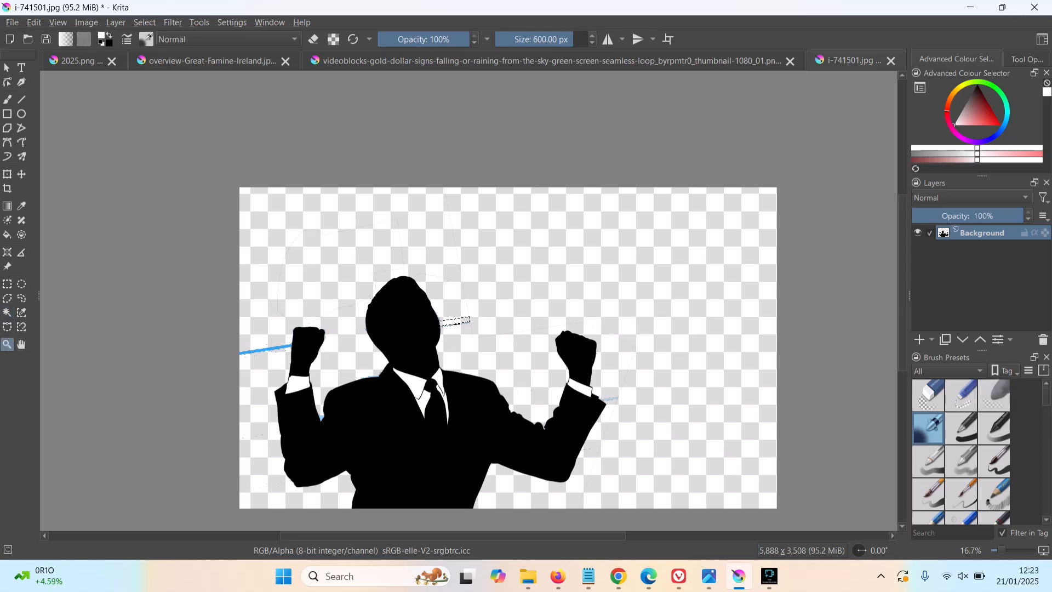
double_click(242, 351)
click(848, 229)
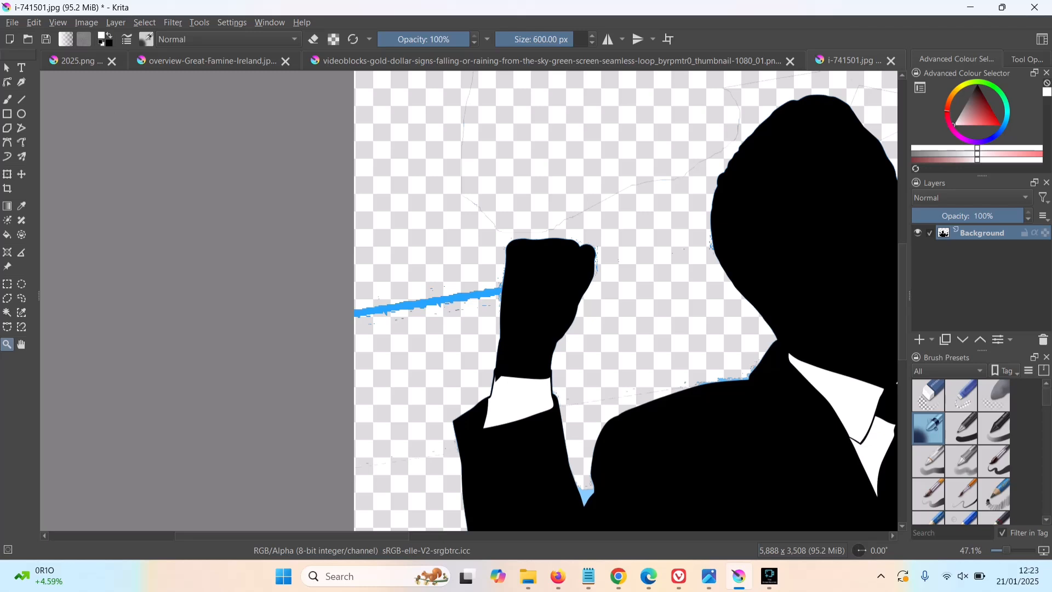
click(469, 266)
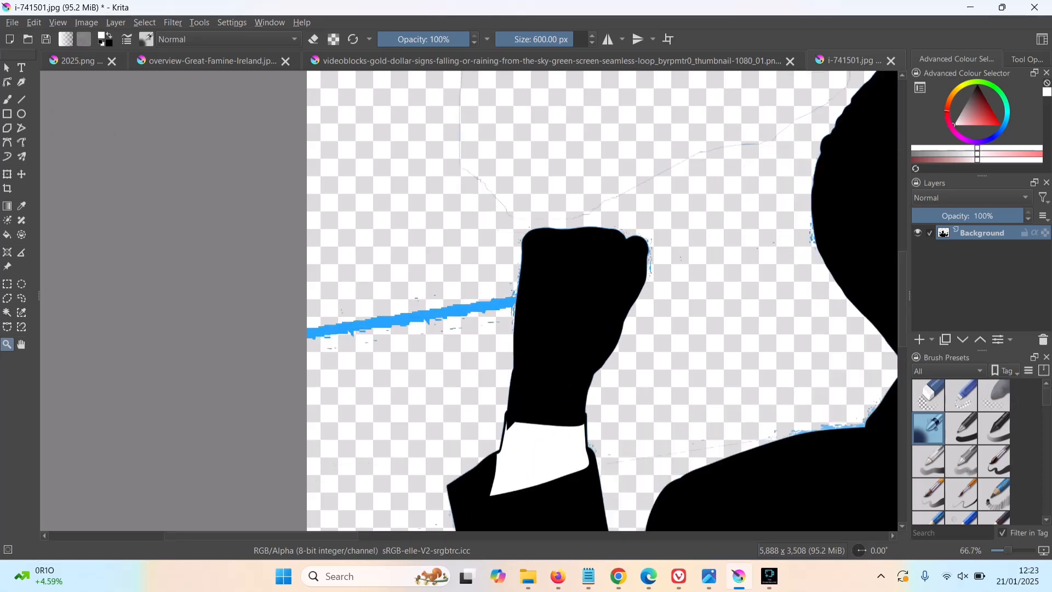
click(8, 299)
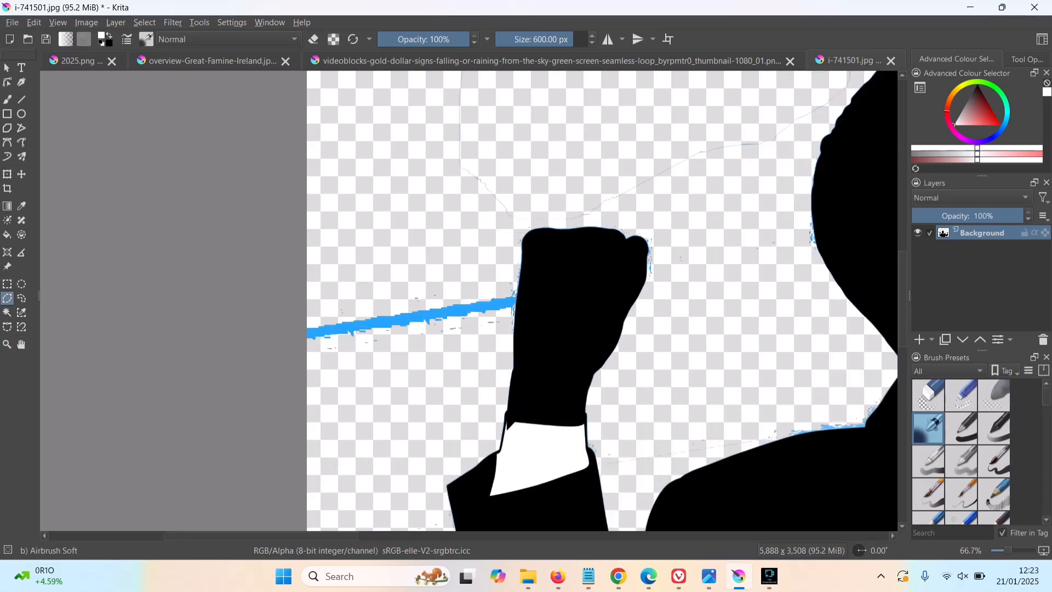
click(213, 198)
click(465, 132)
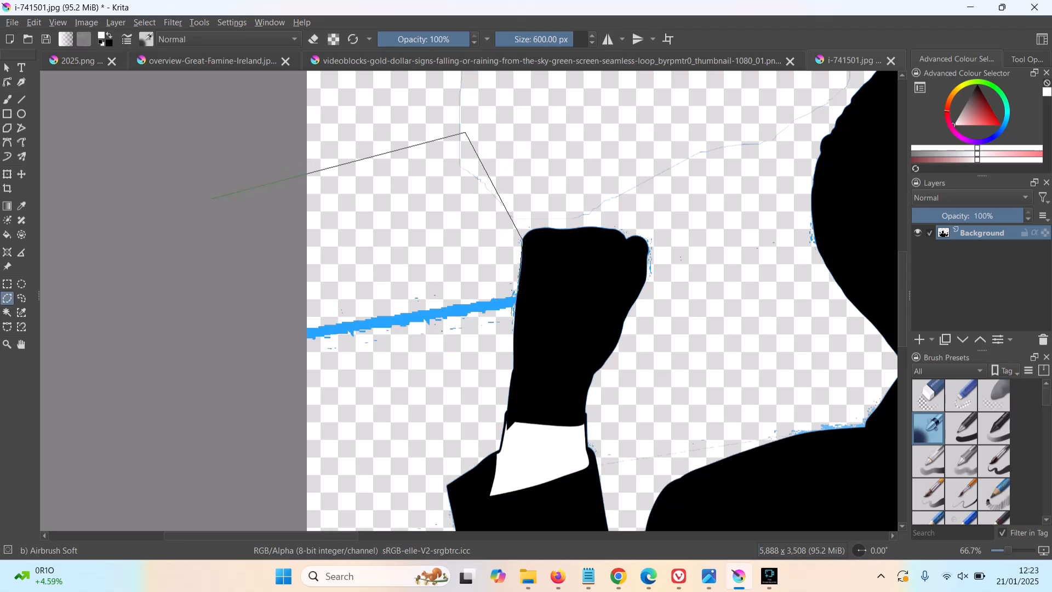
click(523, 240)
click(510, 342)
double_click(248, 405)
key(Delete)
Step: Select the black silhouette with the Contiguous Selection tool, invert the selection and clear all remaining fragments outside it
key(minus)
key(minus)
key(minus)
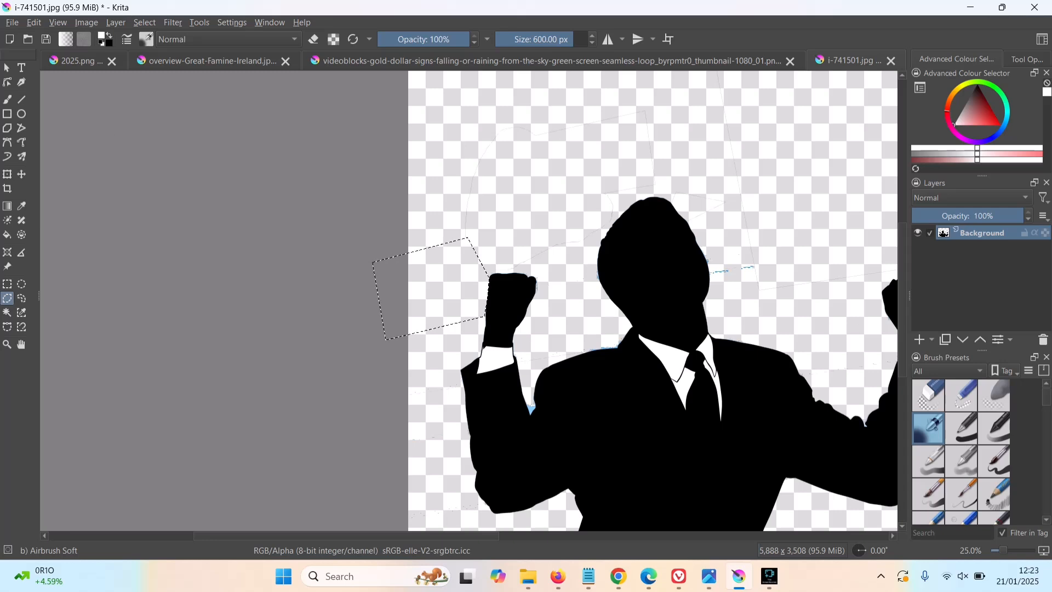
click(7, 312)
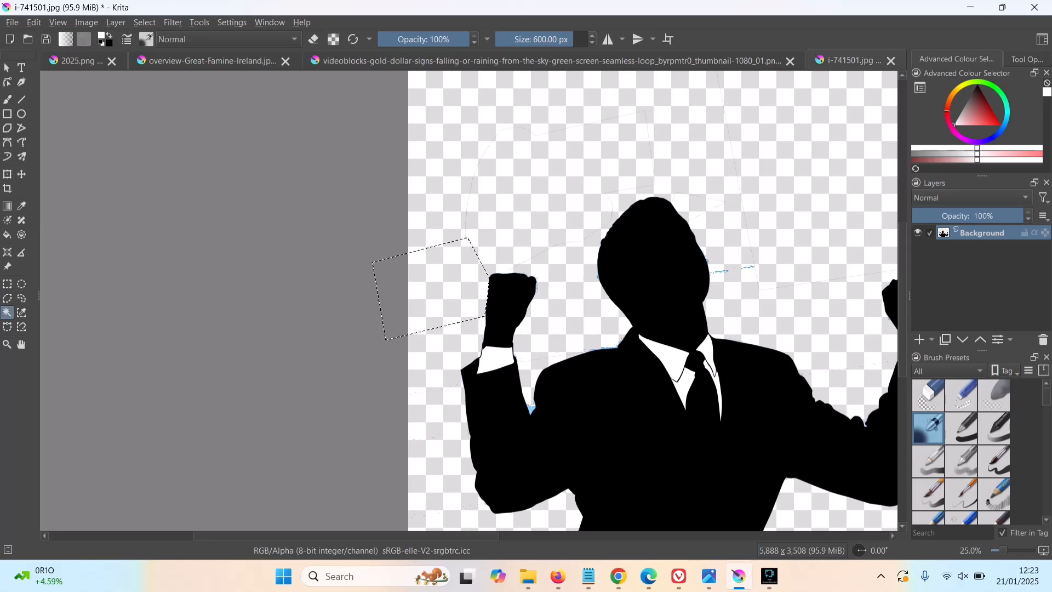
click(630, 428)
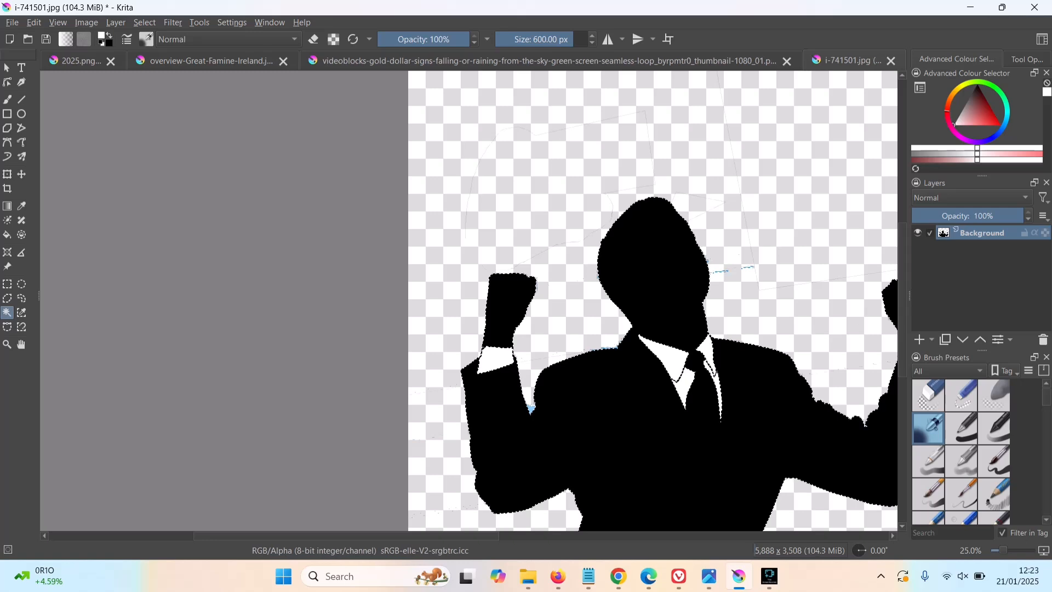
key(ctrl+shift+i)
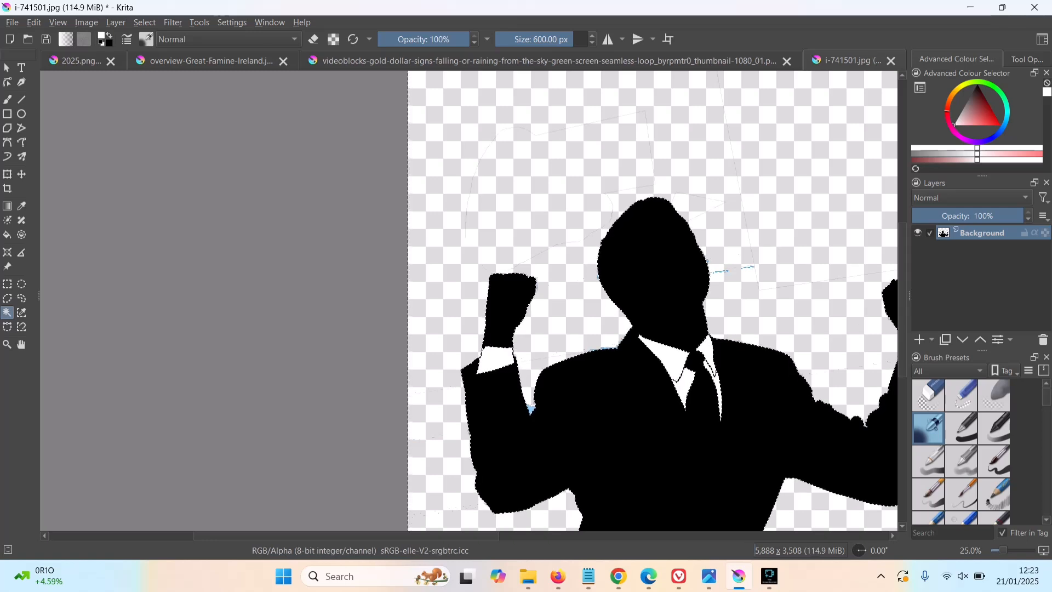
key(Delete)
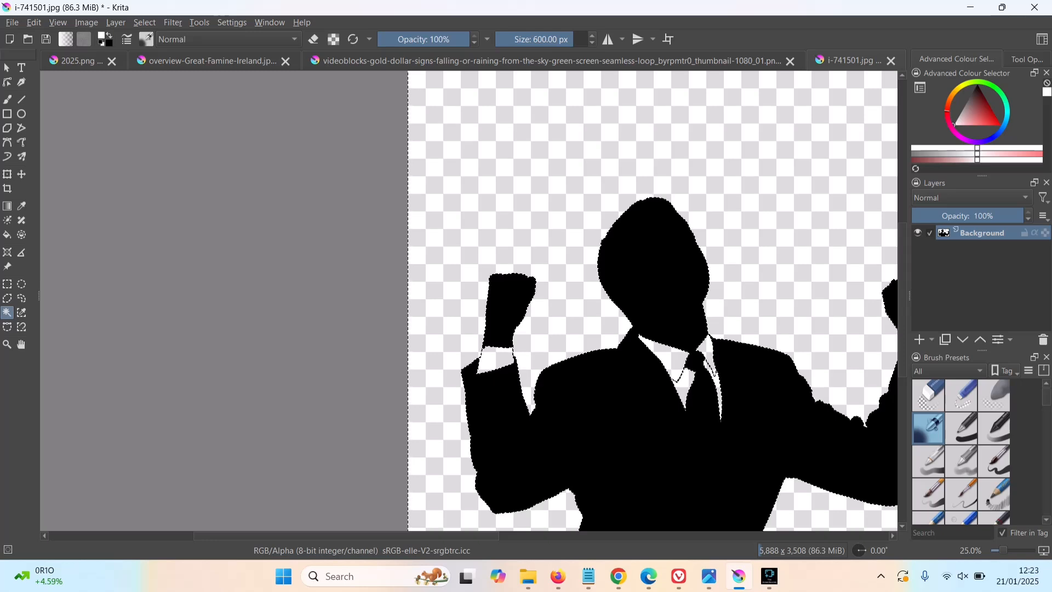
Step: Drop the selection around the silhouette using the Rectangular Selection tool
scroll(469, 300, right, 1)
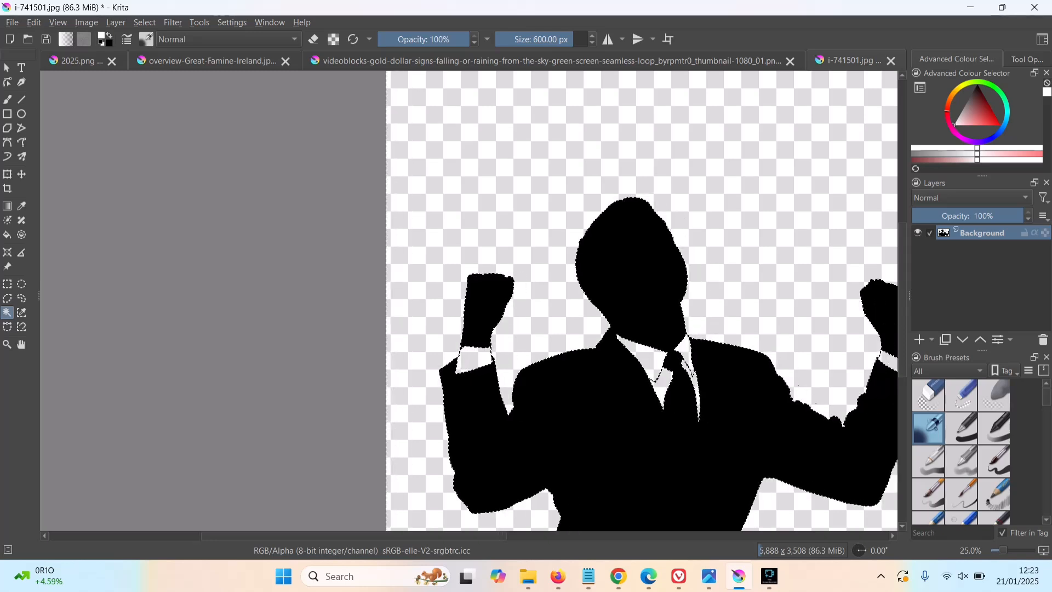
scroll(581, 300, right, 3)
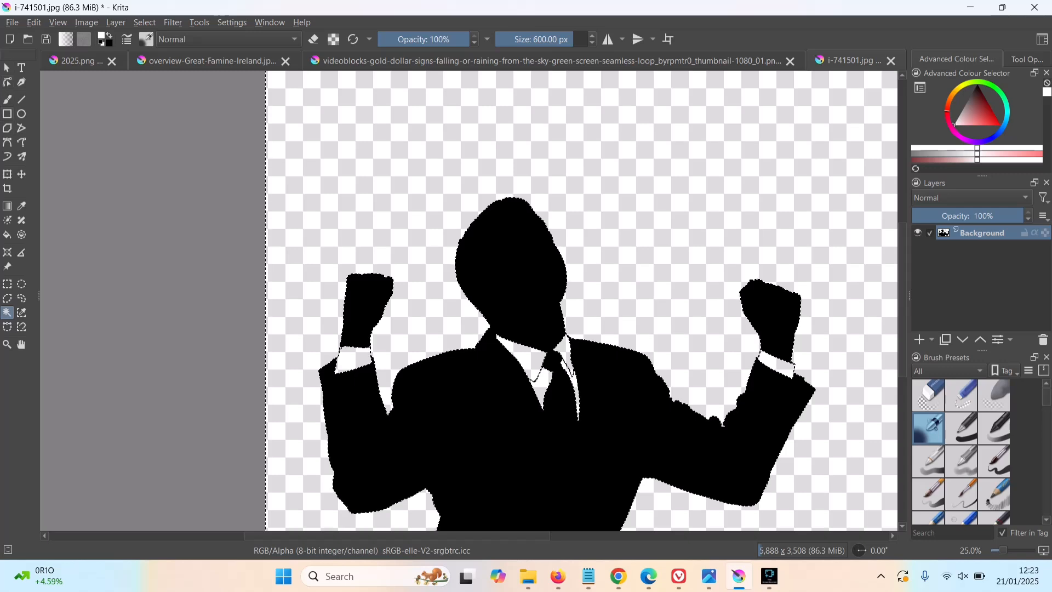
click(7, 284)
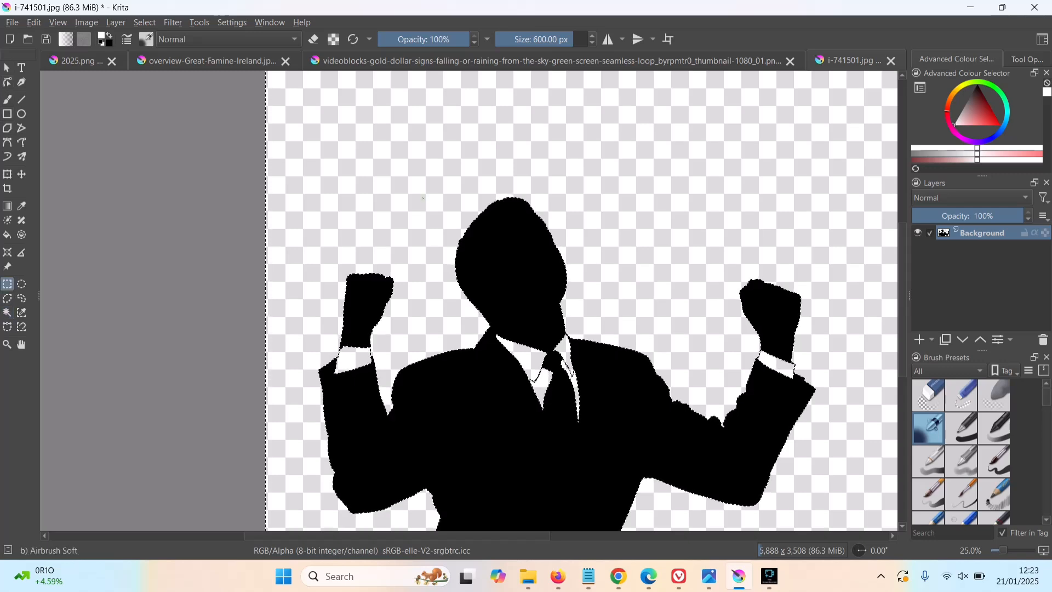
click(115, 266)
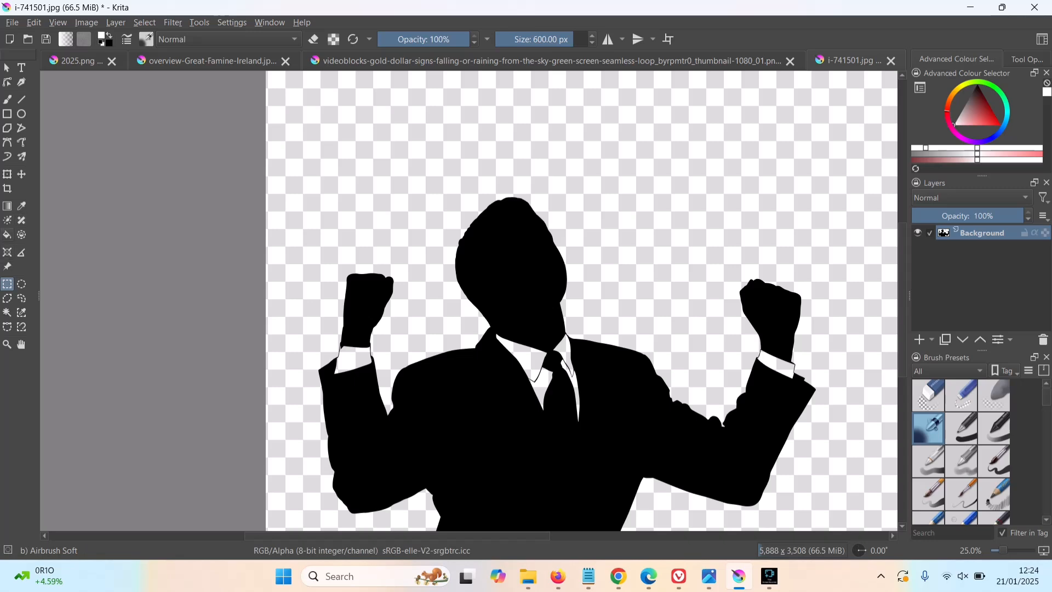
Step: Fill both shirt cuffs and the separate shirt and collar areas around the tie with white
key(f)
click(355, 359)
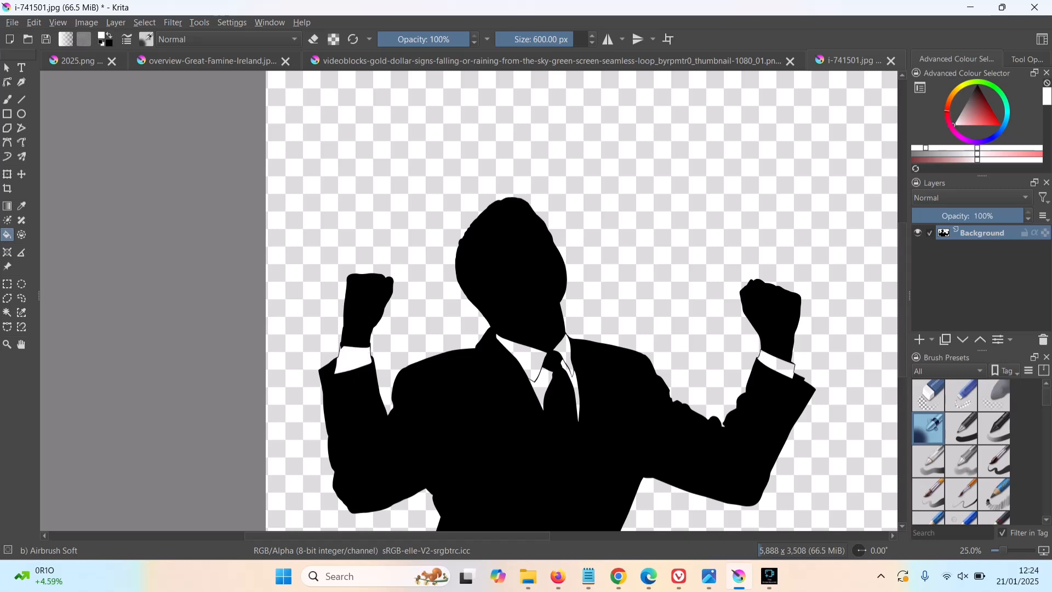
click(539, 362)
click(543, 390)
click(565, 355)
click(576, 391)
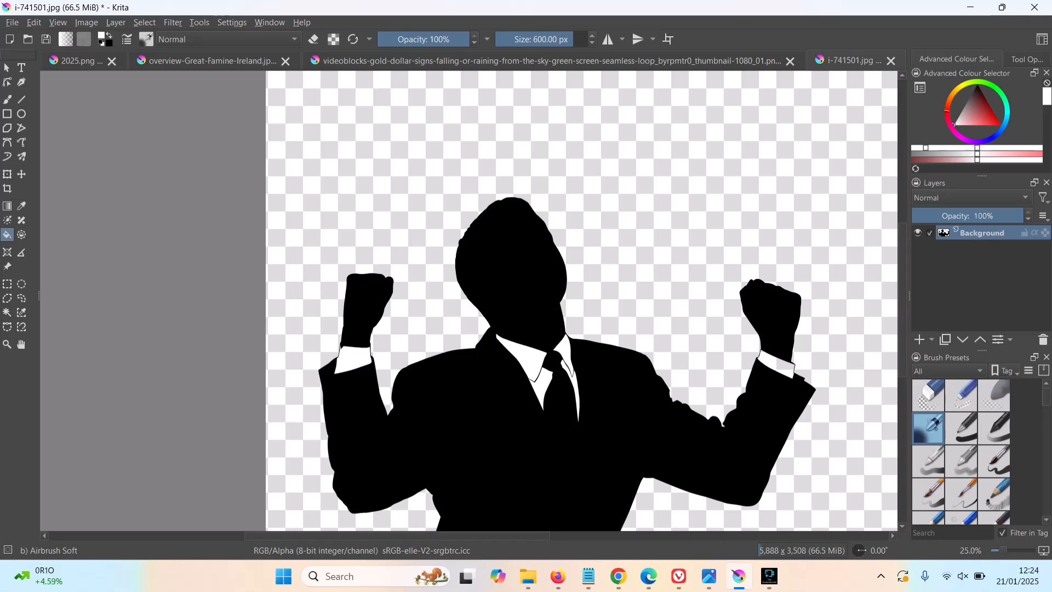
click(785, 364)
Step: Copy the finished silhouette and paste it as a new layer into overview-Great-Famine-Ireland.jpg
mouse_move(528, 577)
key(q)
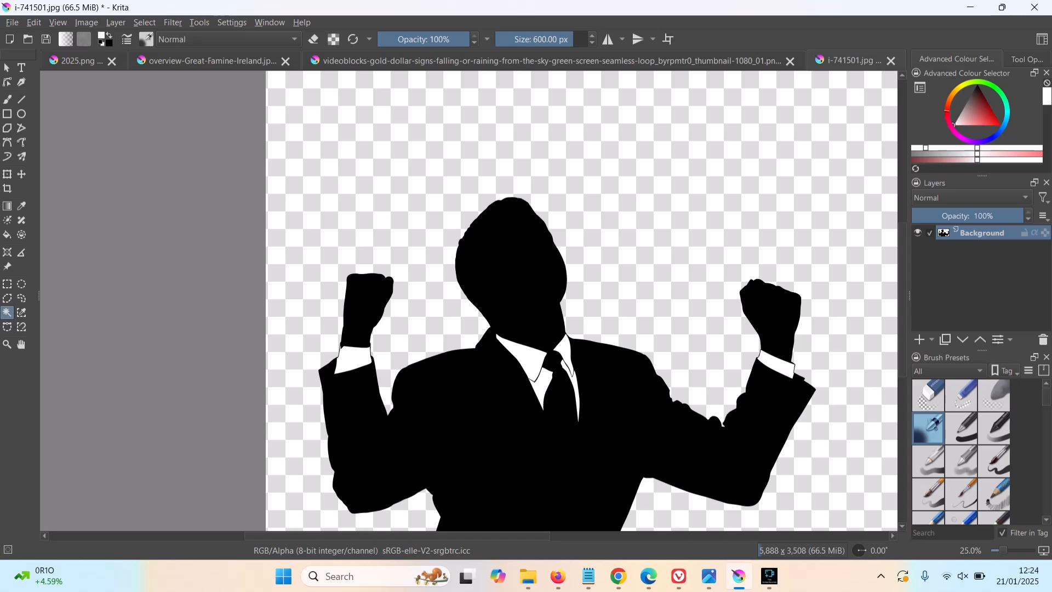
click(652, 220)
click(211, 60)
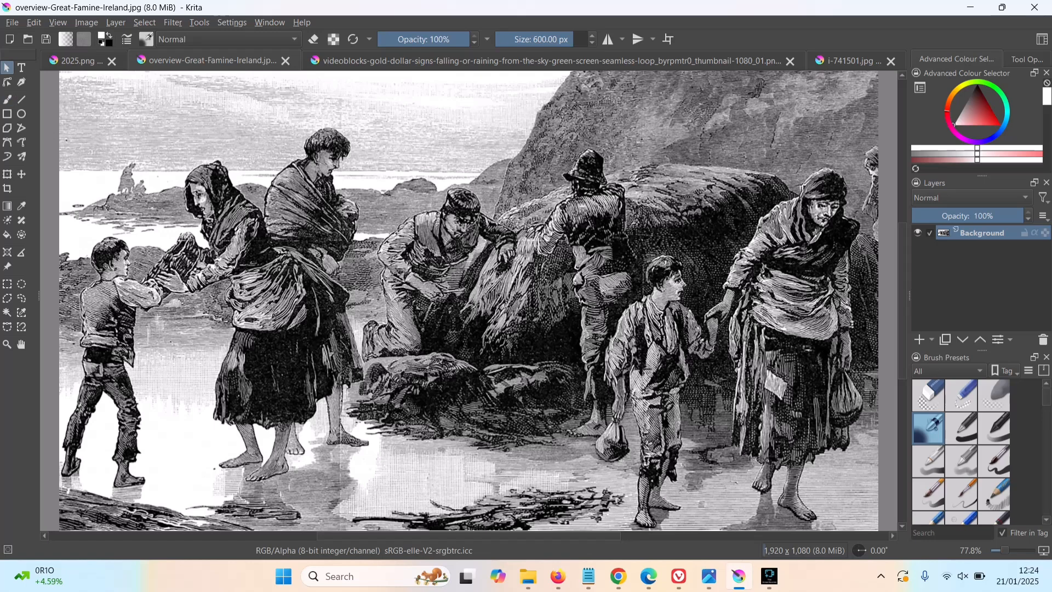
key(ctrl+v)
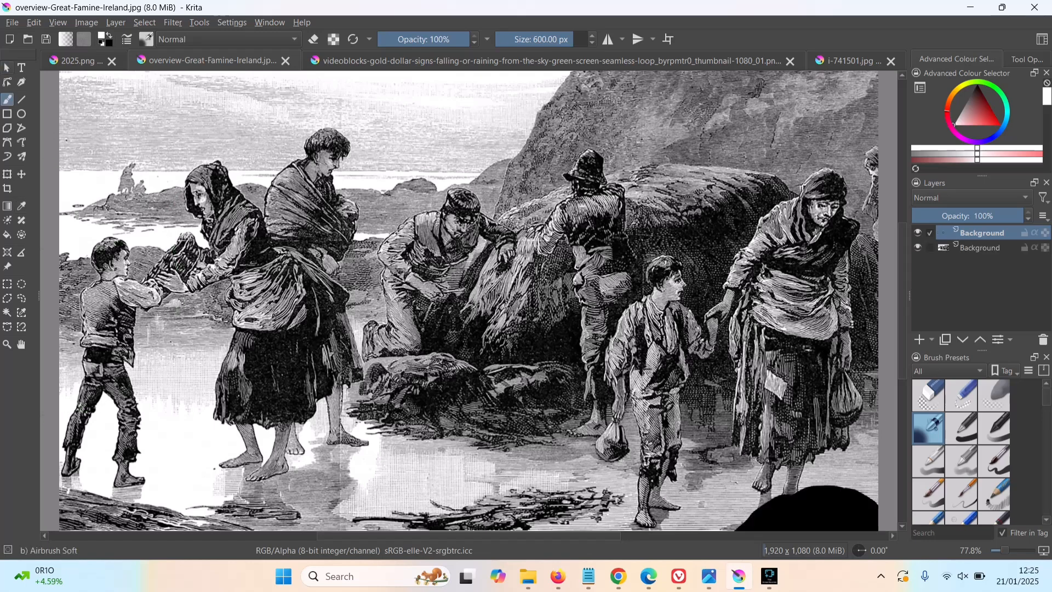
Step: Move the pasted silhouette up and to the left so its head covers the centre of the engraving
click(6, 67)
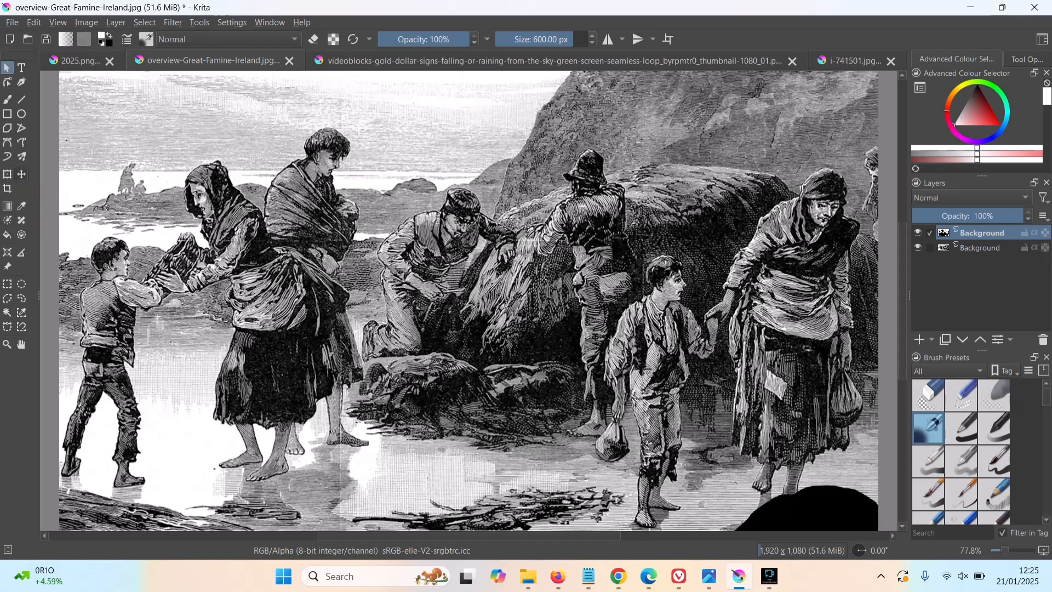
click(22, 175)
drag(817, 507, 485, 114)
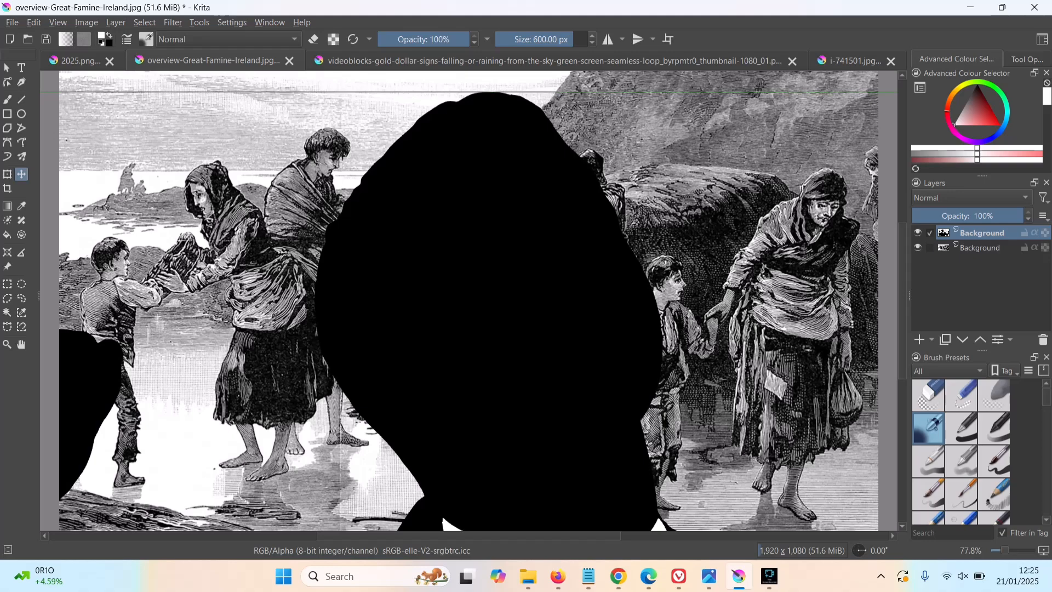
Step: Try to shrink the pasted silhouette to about half its size and undo back to before it was pasted
key(ctrl+t)
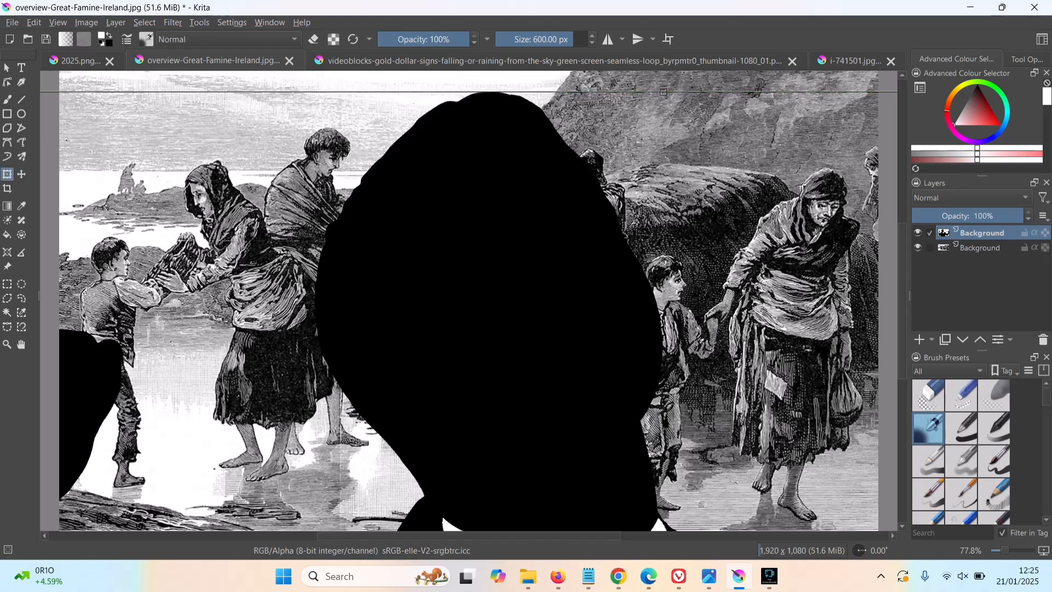
key(minus)
key(minus)
key(minus)
key(minus)
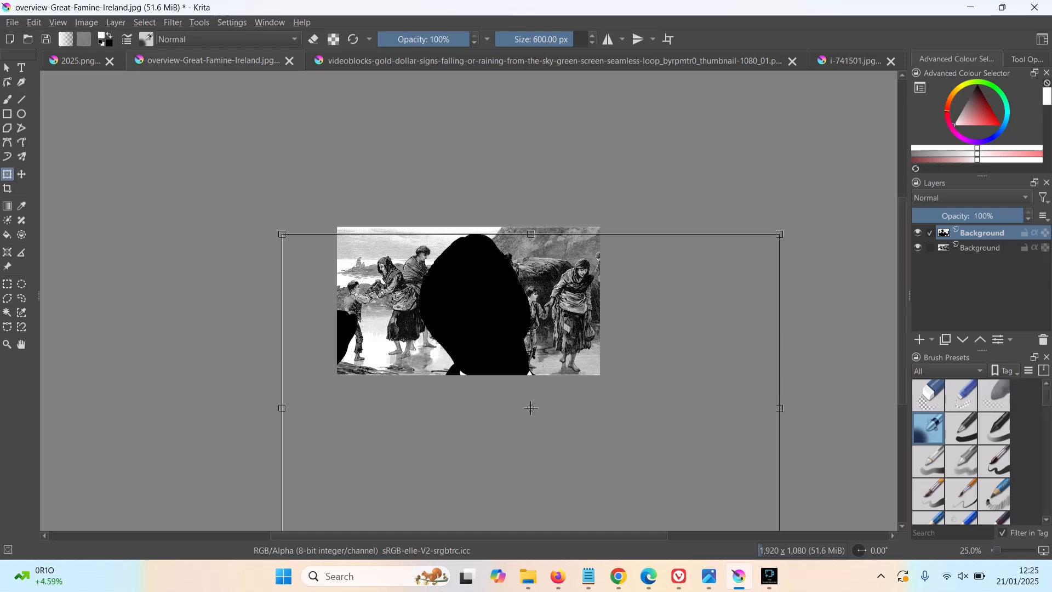
drag(281, 234, 533, 409)
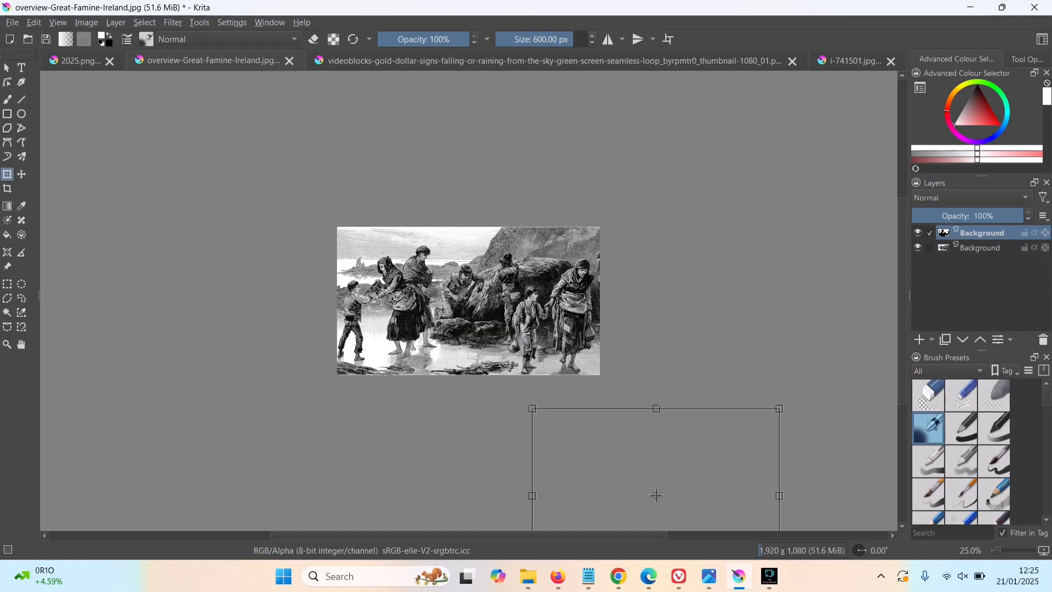
key(ctrl+z)
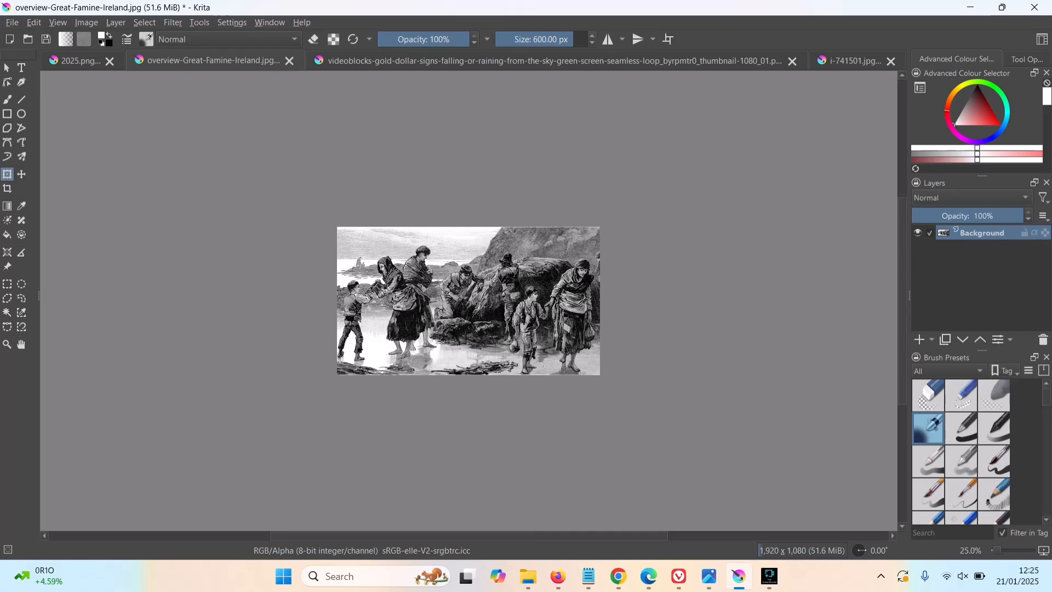
Step: Scale the engraving image to a resolution of 300 pixels/inch and a print width of 25 cm with constrained proportions
click(86, 23)
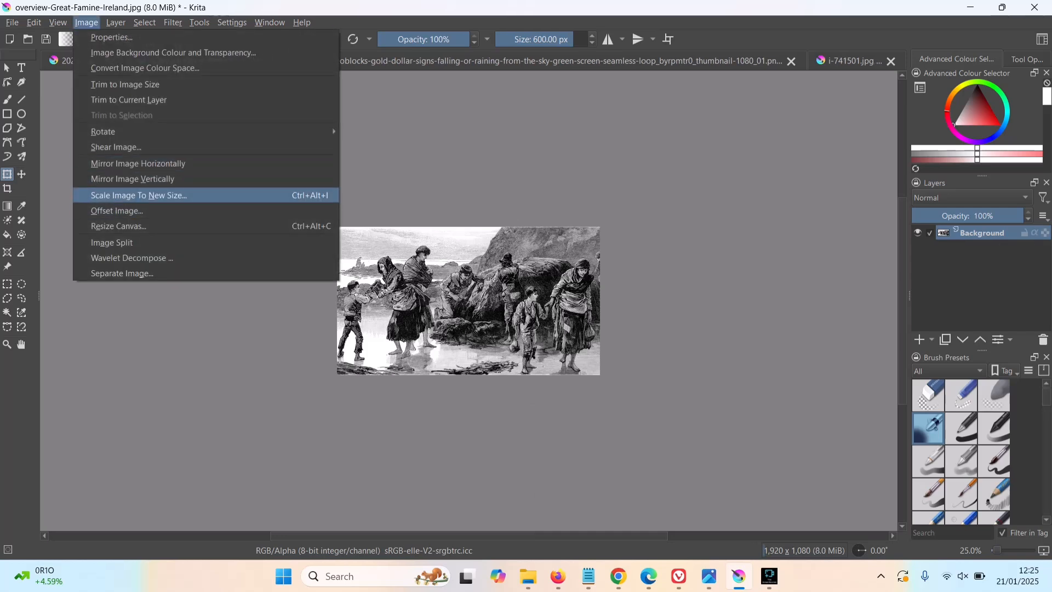
click(139, 195)
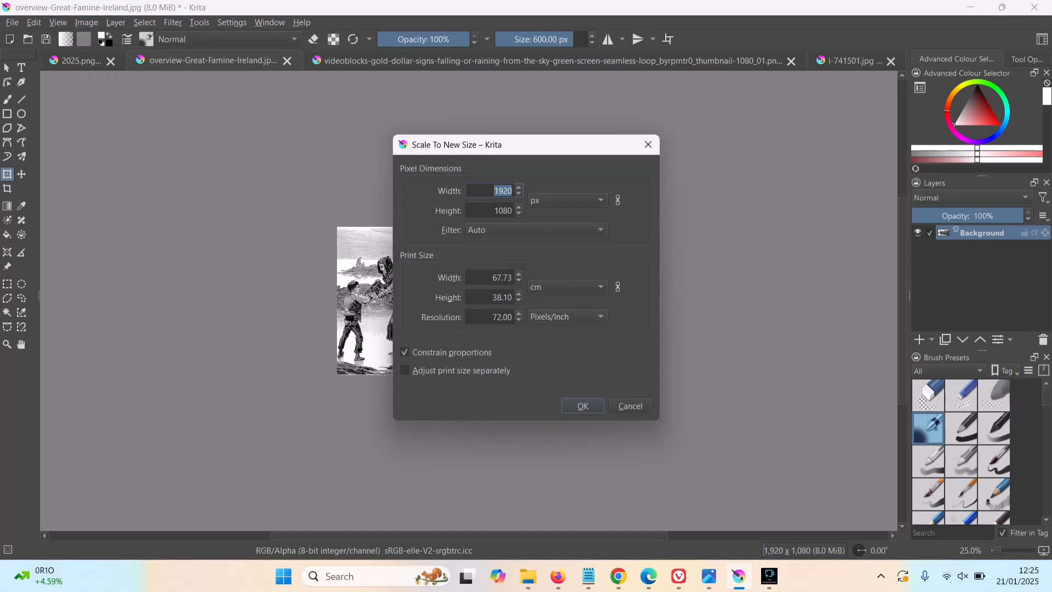
double_click(502, 318)
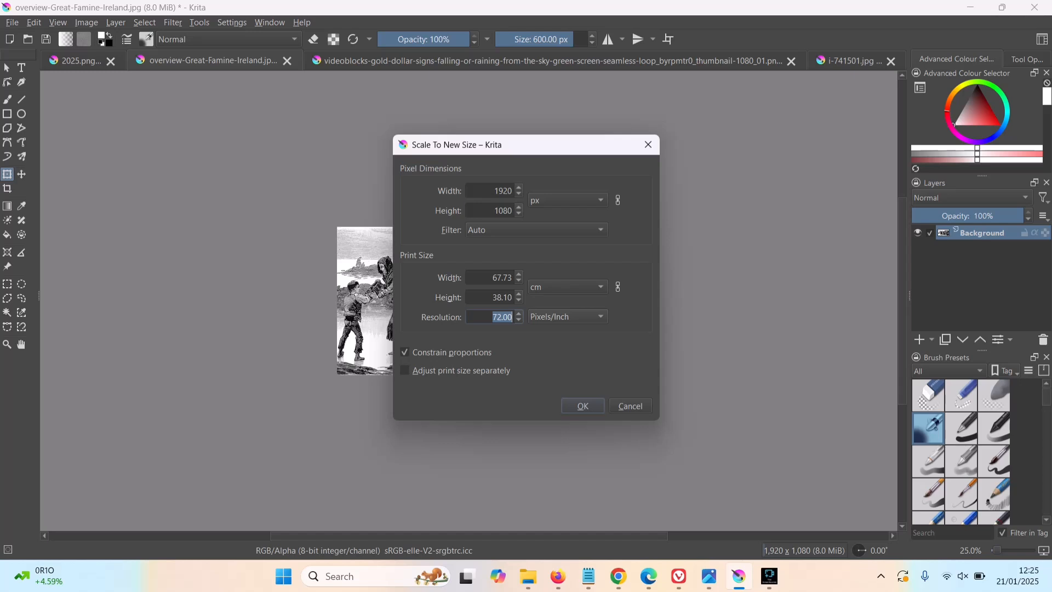
text(300)
click(492, 278)
key(ctrl+a)
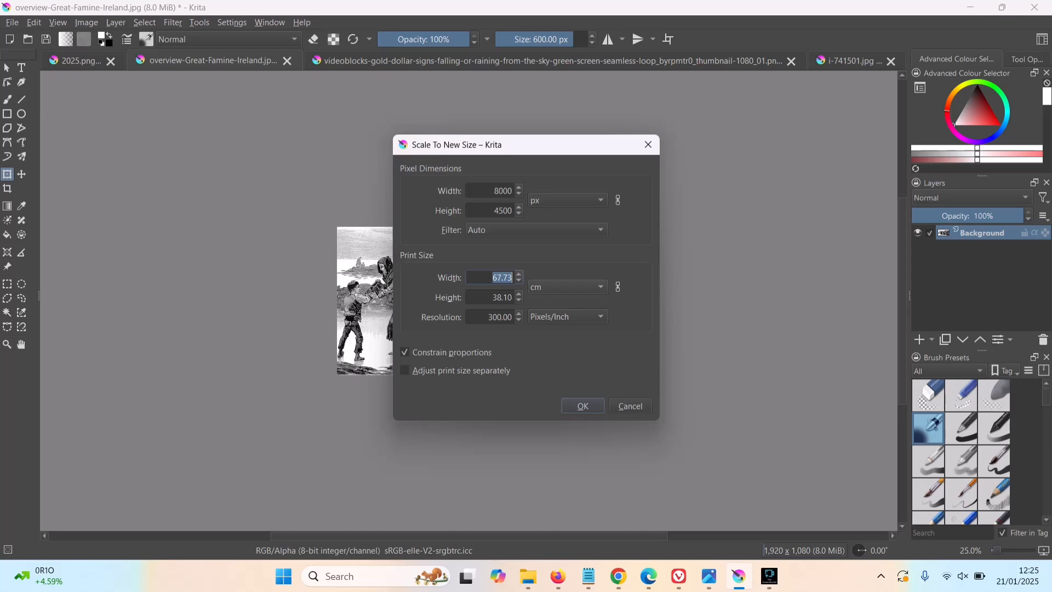
text(25)
key(Return)
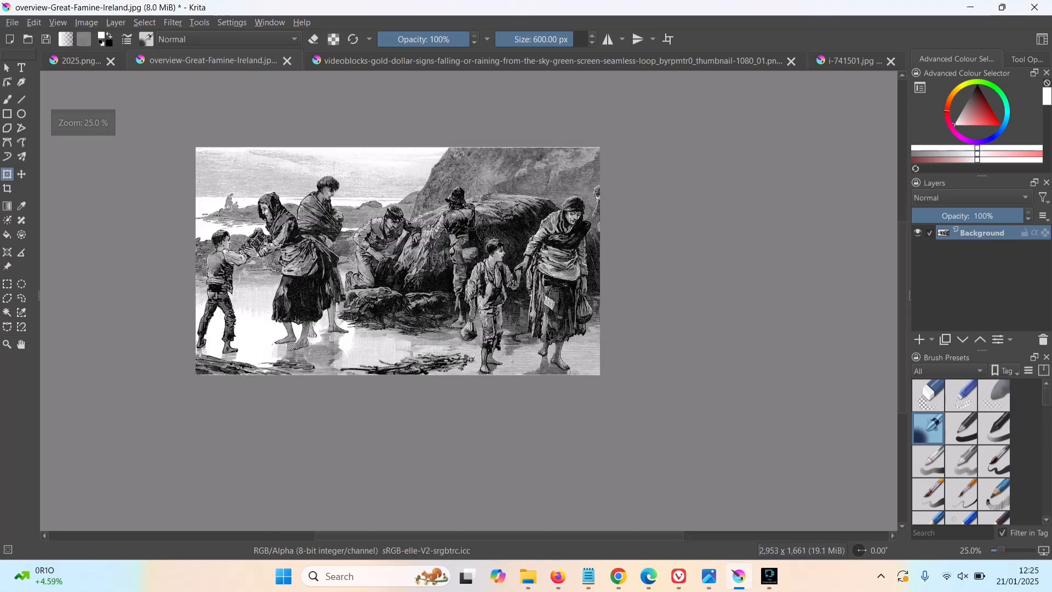
Step: Paste the silhouette as a new layer again and move it up and to the left over the engraving's lower centre
key(ctrl+v)
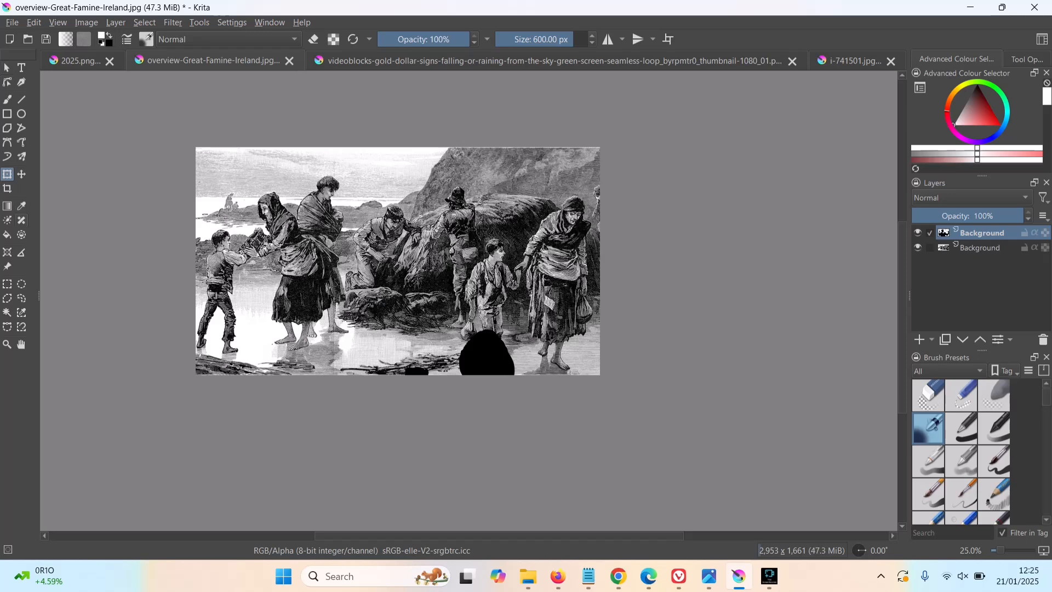
key(t)
drag(487, 357, 389, 251)
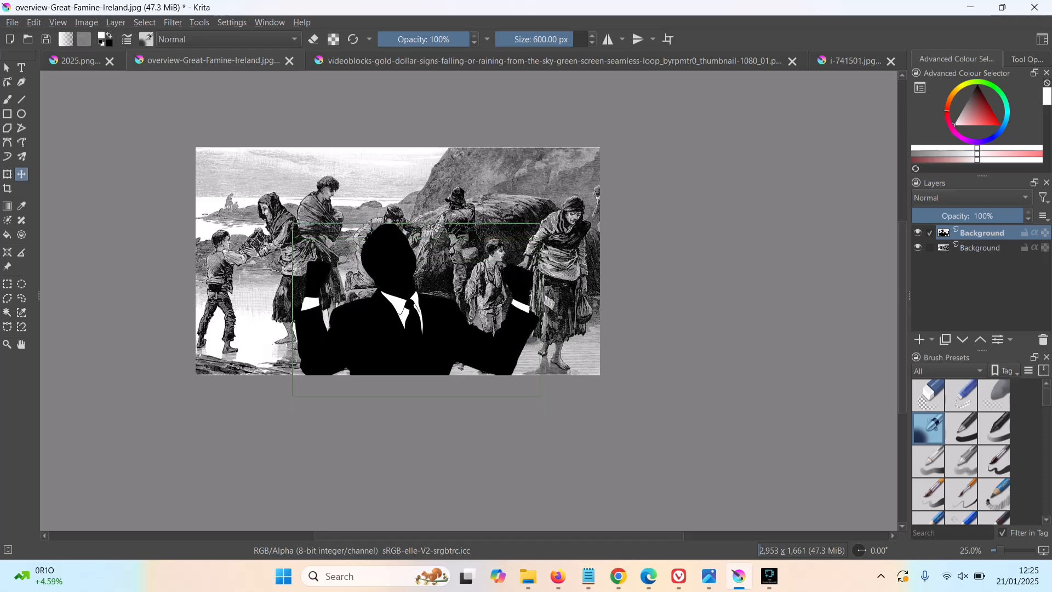
Step: Scale the silhouette down to about three quarters of its size and place it centrally with its torso meeting the engraving's lower edge
key(plus)
key(plus)
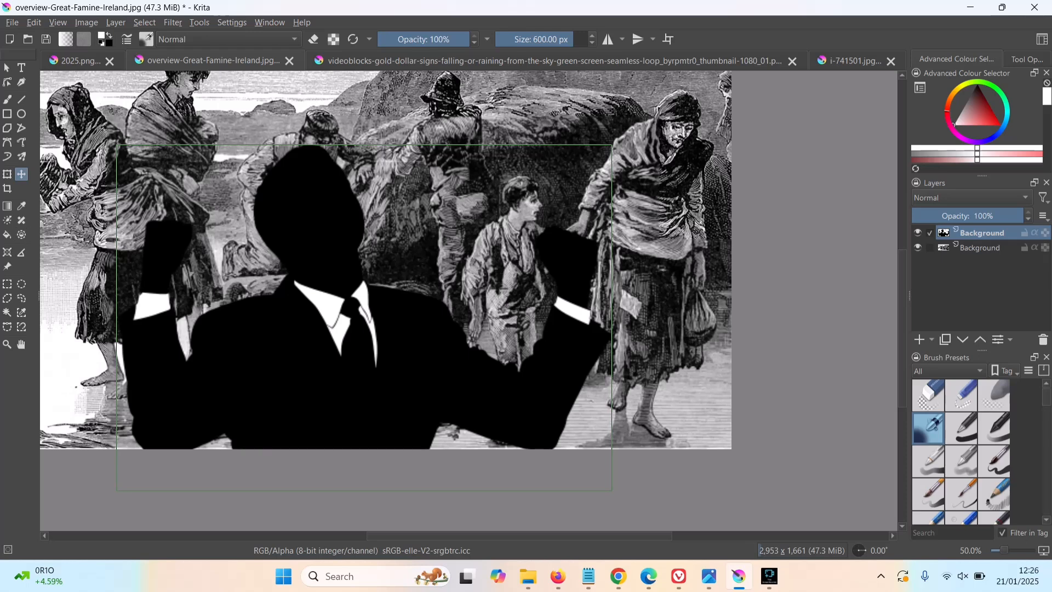
key(ctrl+t)
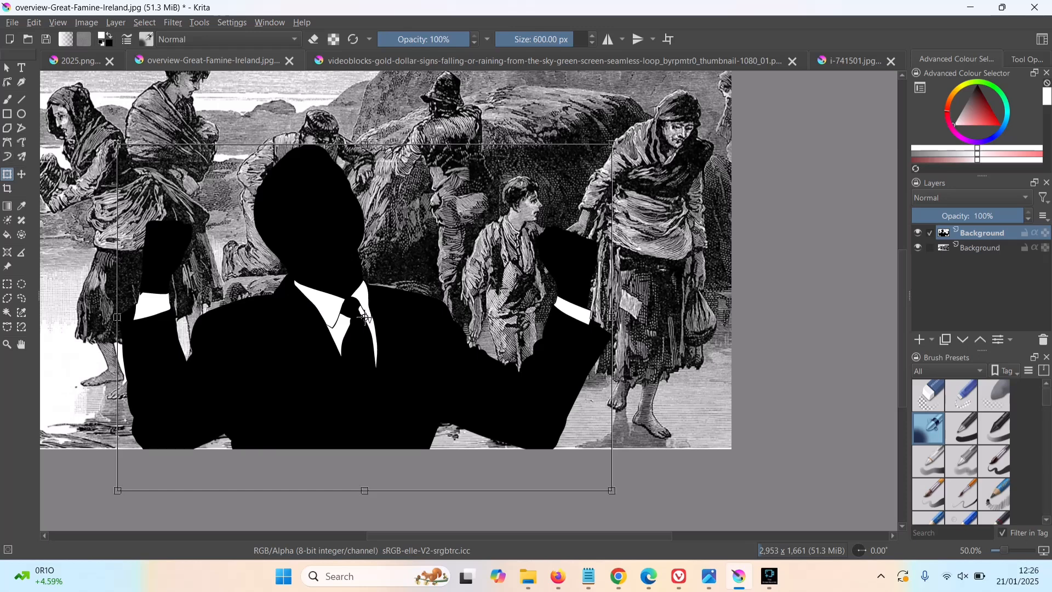
drag(117, 145, 229, 222)
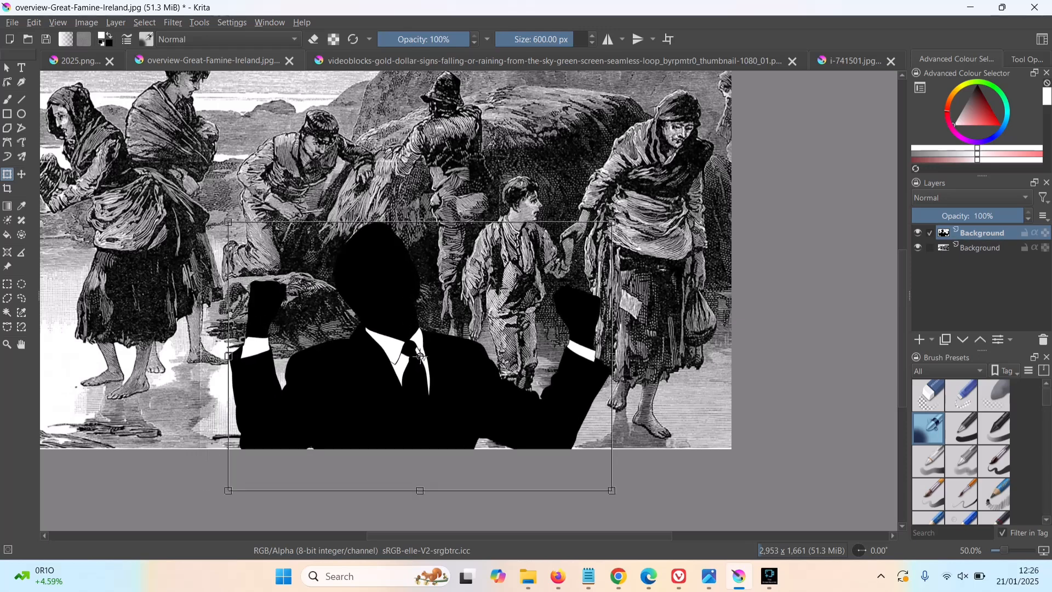
drag(421, 357, 361, 322)
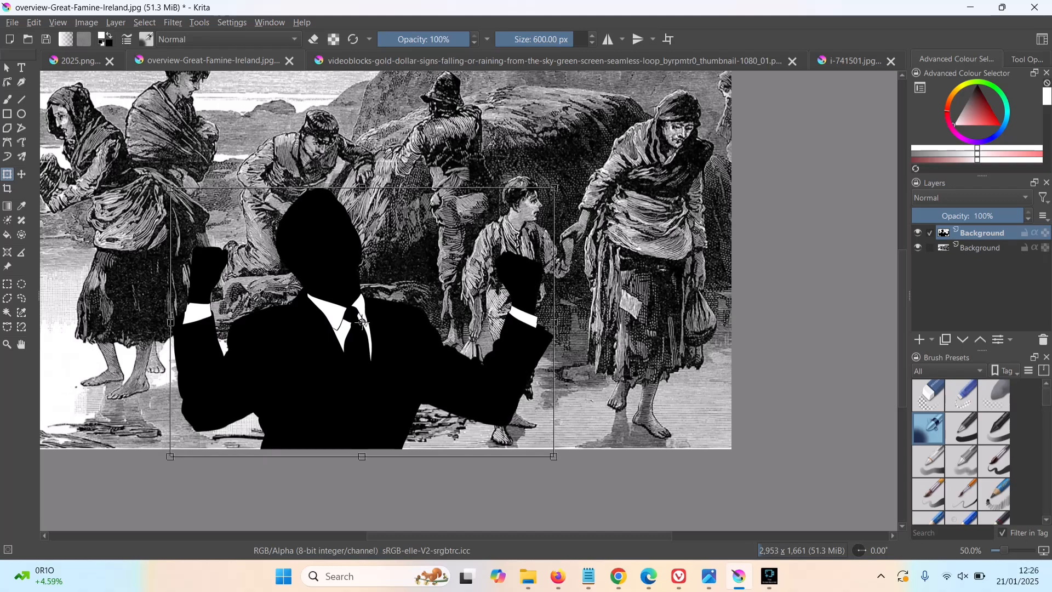
Step: Resize the canvas to a height of 20 cm, anchored at the bottom centre so the extra space is added above the engraving
key(minus)
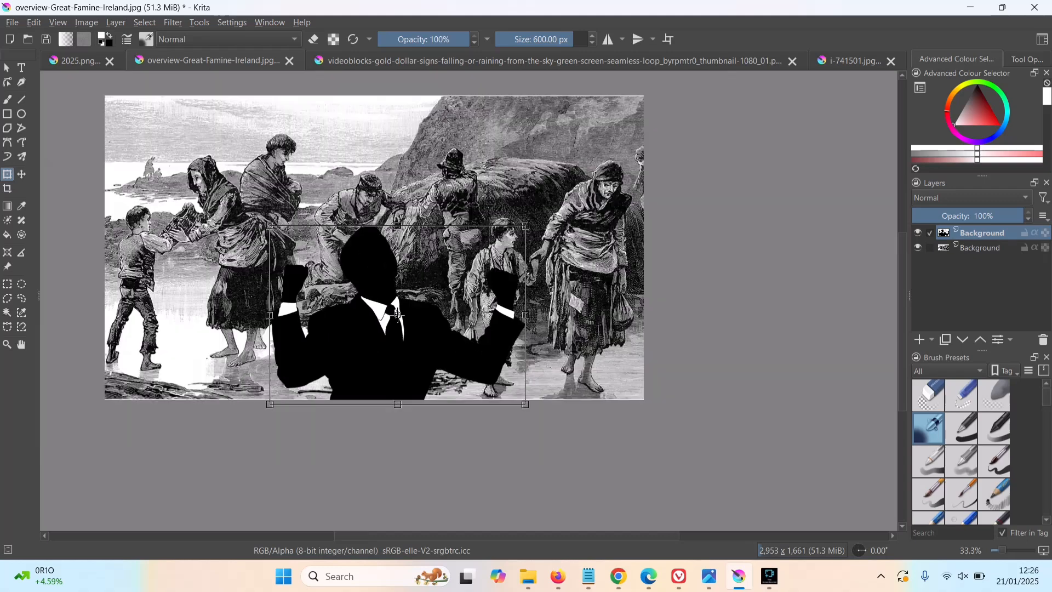
key(minus)
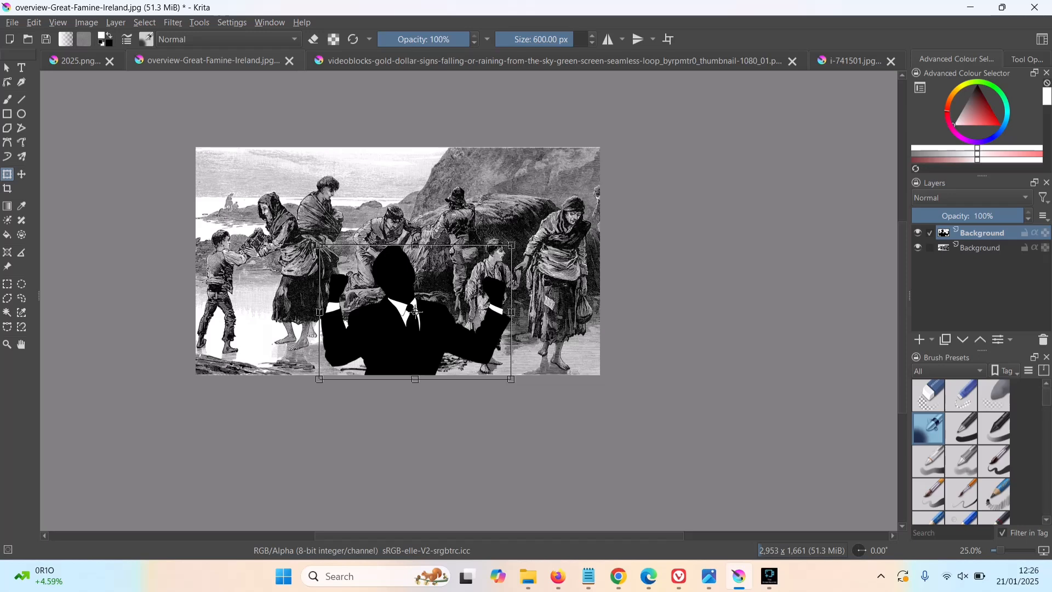
key(alt+i)
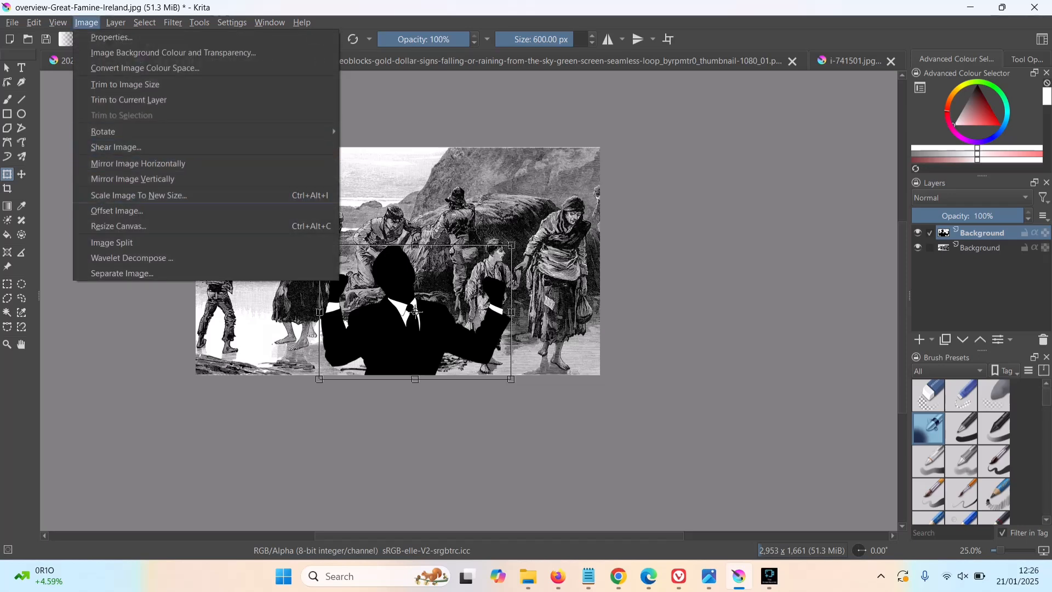
key(Up)
key(Return)
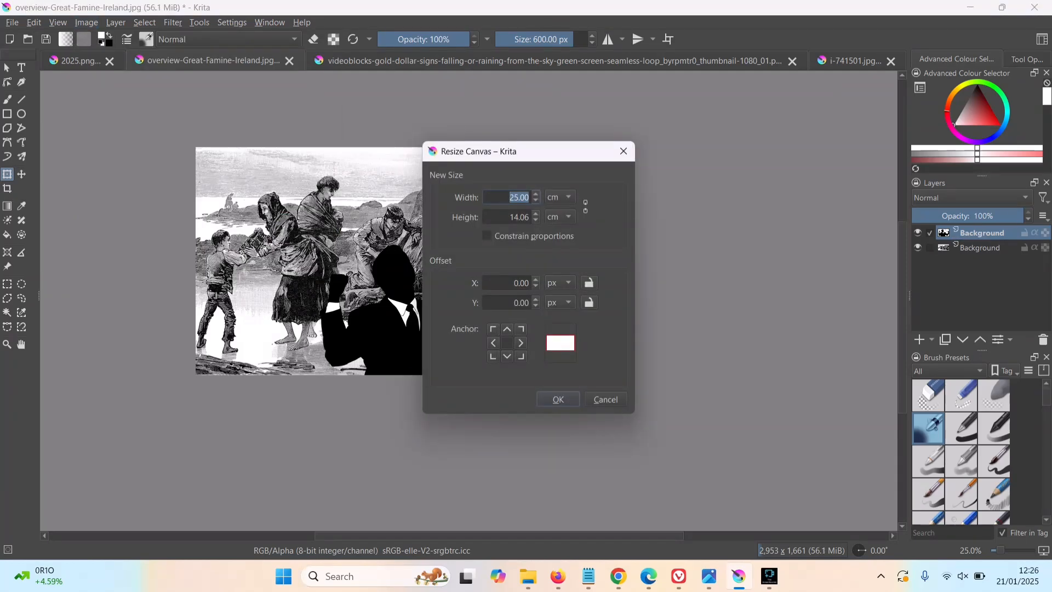
click(507, 357)
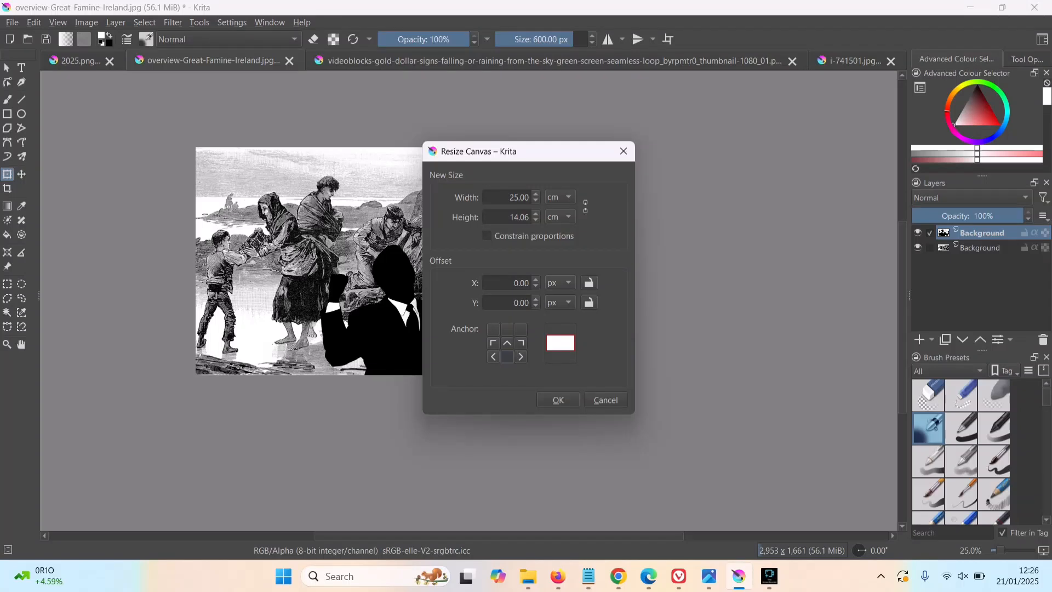
click(509, 217)
drag(510, 217, 535, 220)
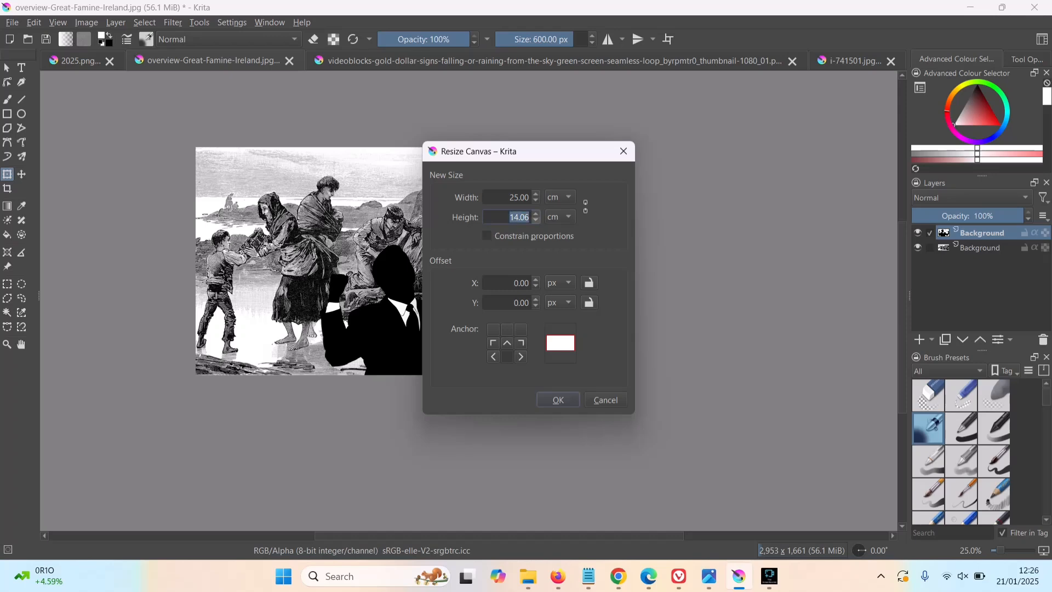
text(20)
key(Return)
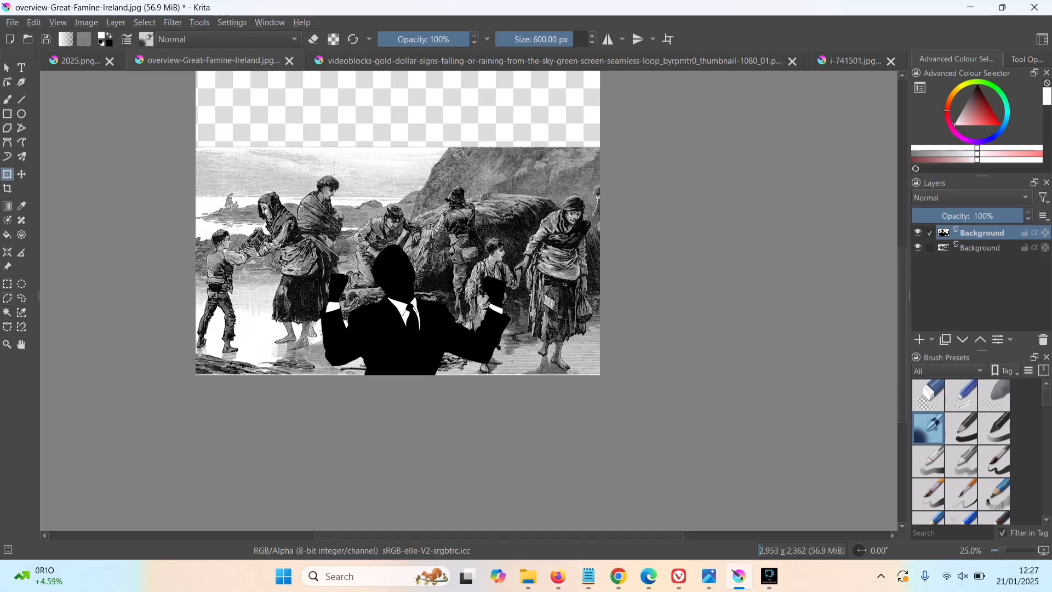
Step: Select a rectangular strip about 3,416 by 192 px along the engraving's upper edge, spanning its full width
click(7, 284)
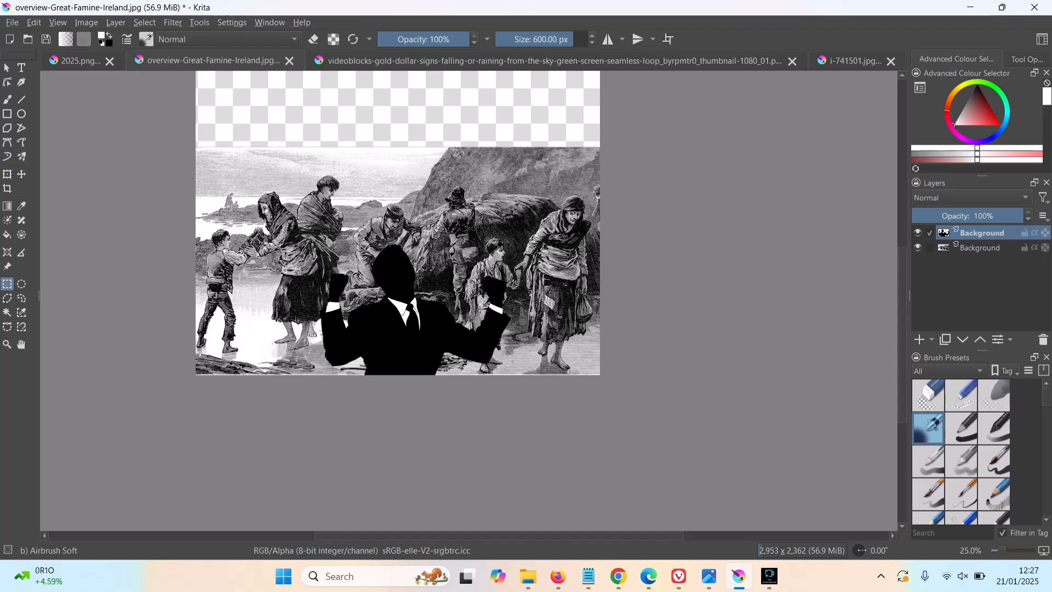
drag(196, 148, 664, 175)
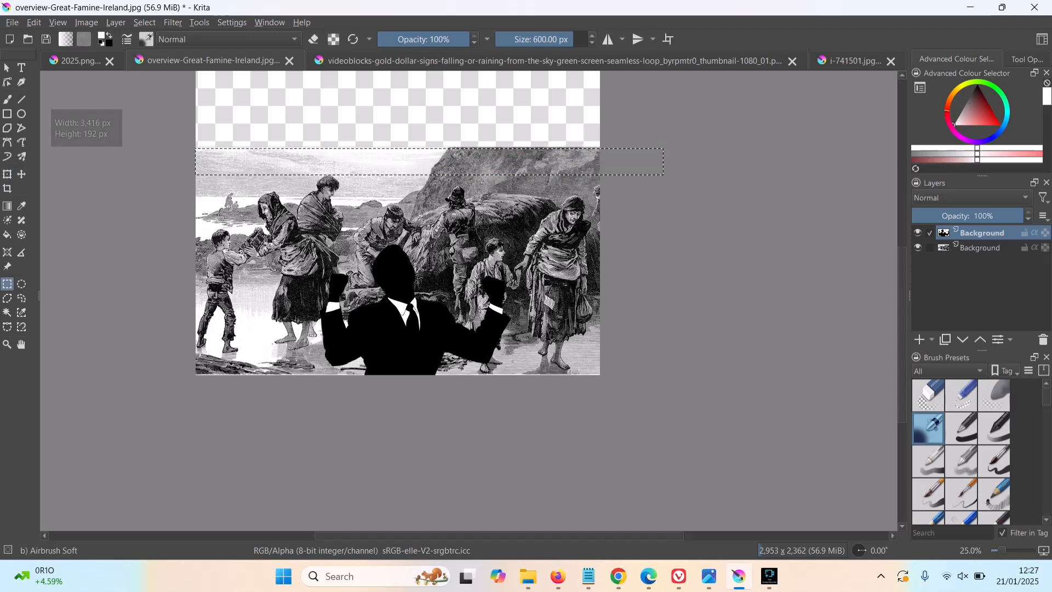
key(ctrl+t)
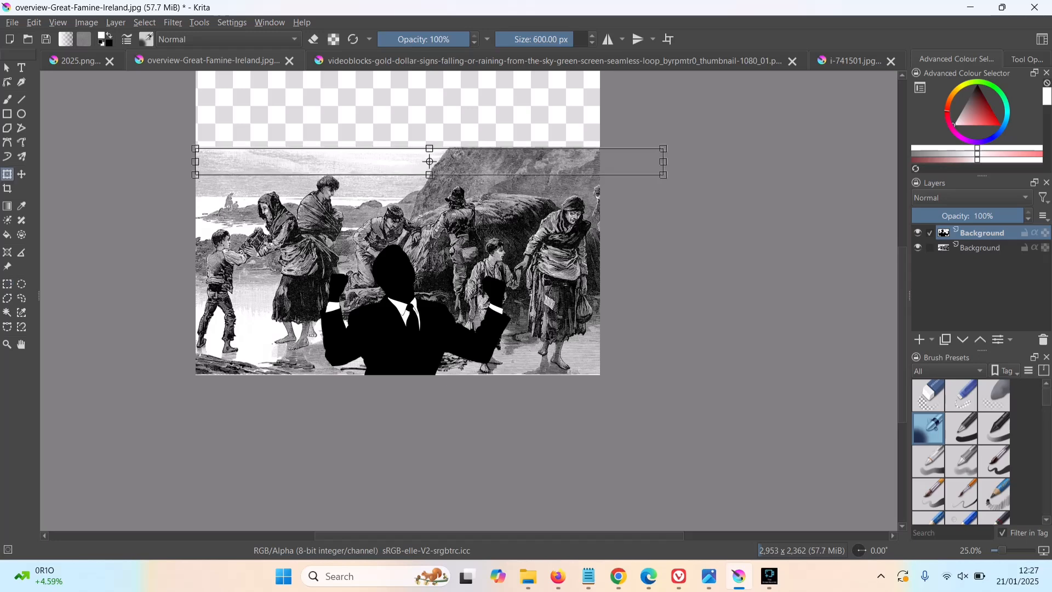
drag(430, 148, 429, 103)
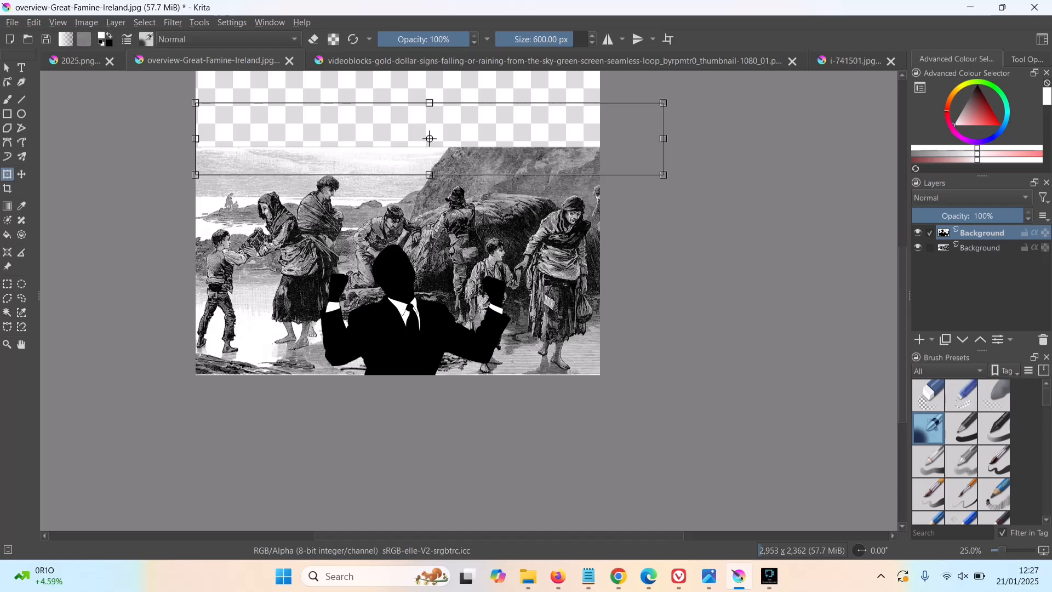
key(ctrl+z)
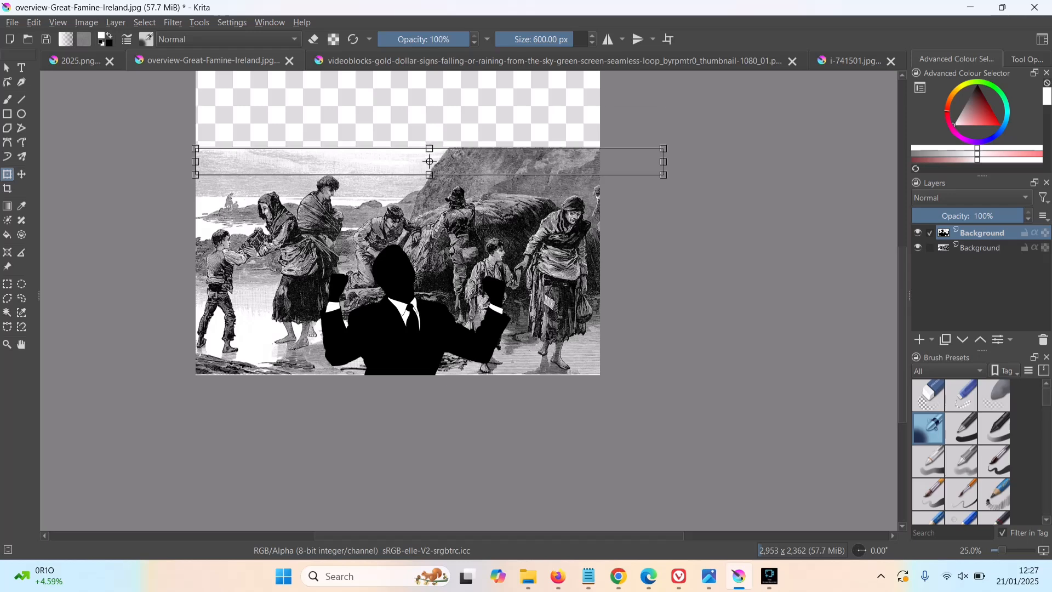
Step: Stretch the selected strip of the engraving layer upward over the empty canvas area and drop the selection
click(981, 248)
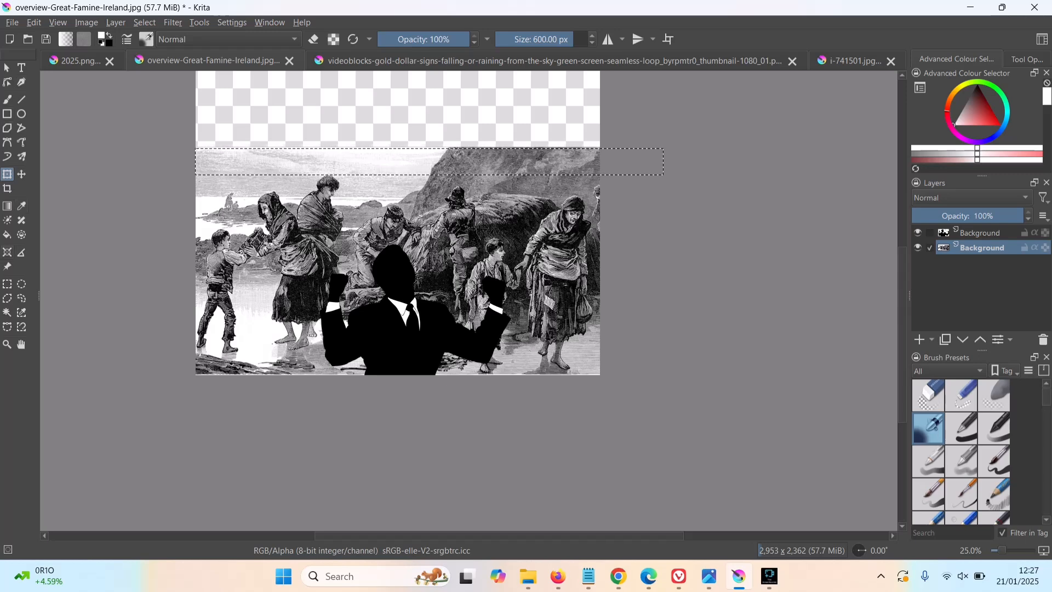
key(ctrl+r)
key(ctrl+t)
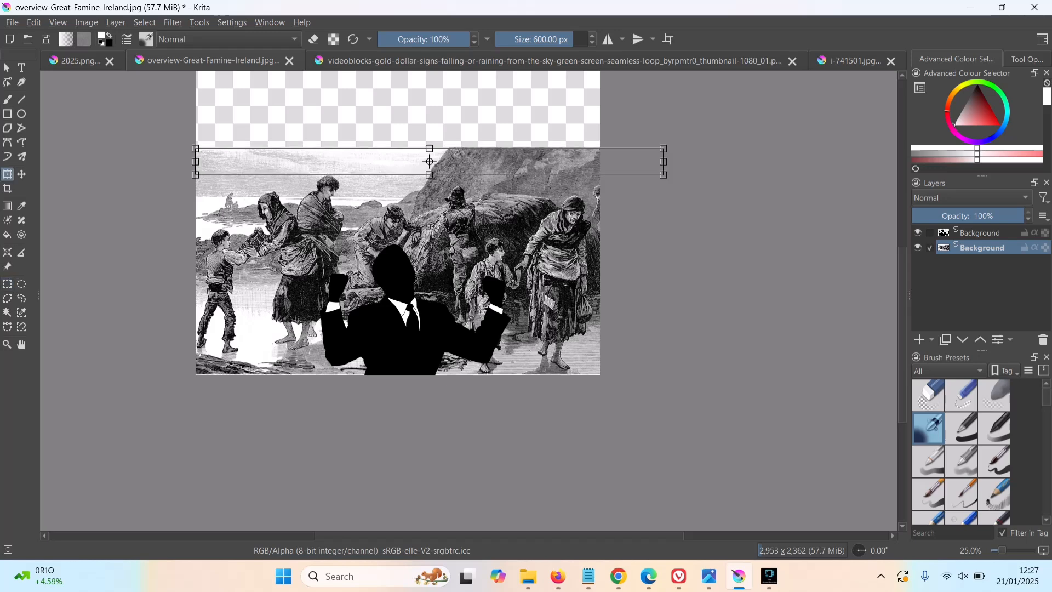
drag(430, 149, 429, 70)
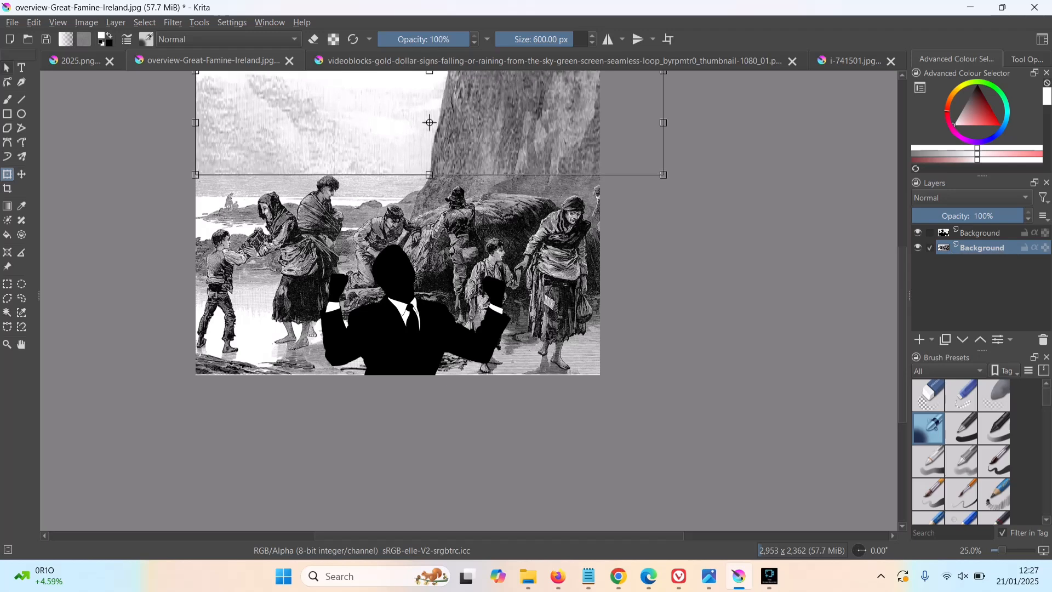
click(7, 68)
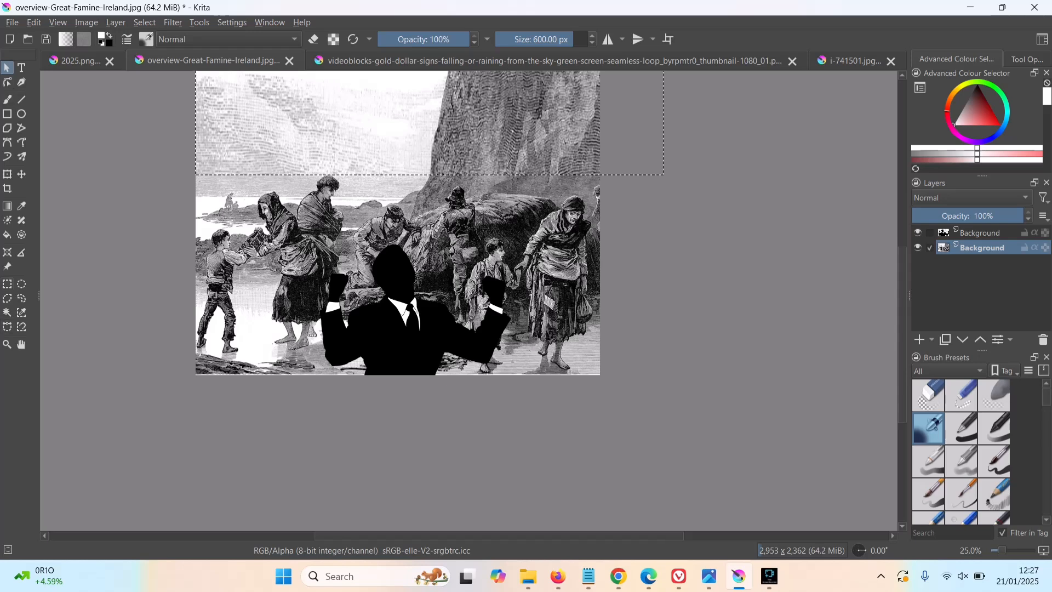
click(7, 284)
click(105, 258)
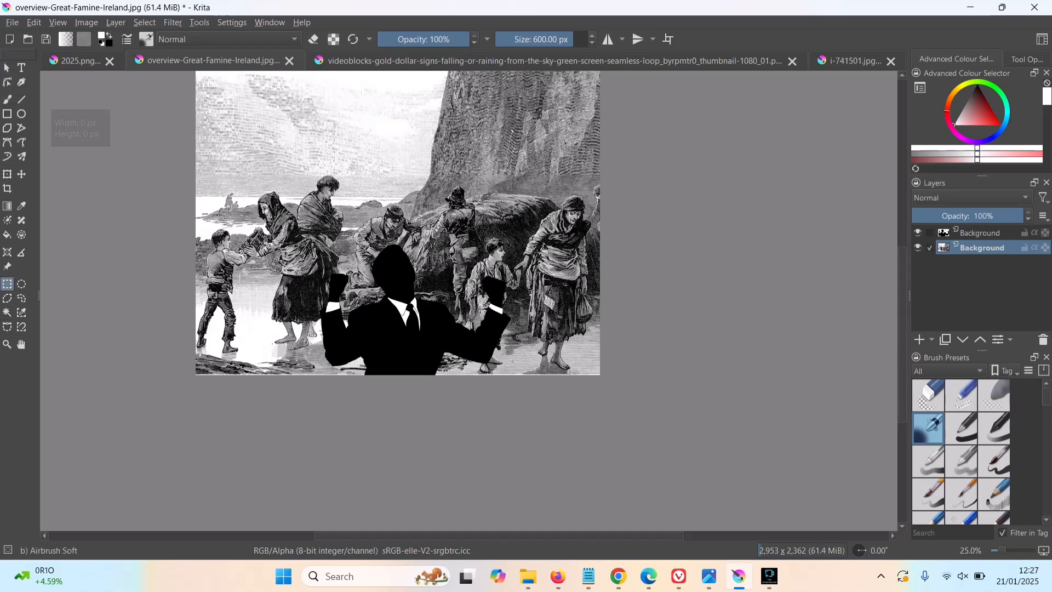
Step: Stretch the engraving layer's upper edge upward with the Transform tool until it fills the remaining transparent strip of the canvas
key(plus)
key(plus)
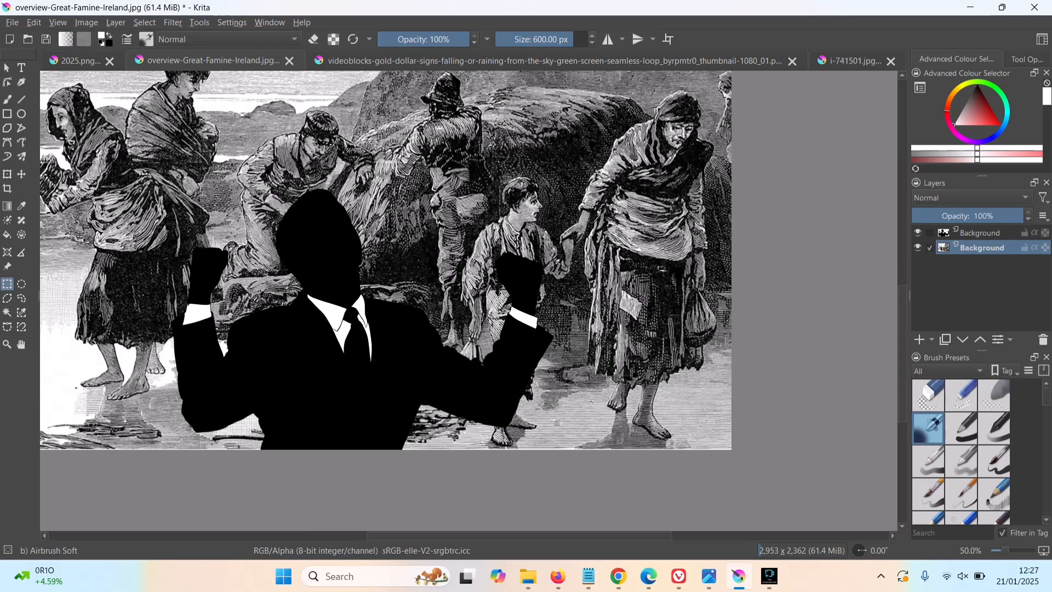
scroll(386, 260, down, 5)
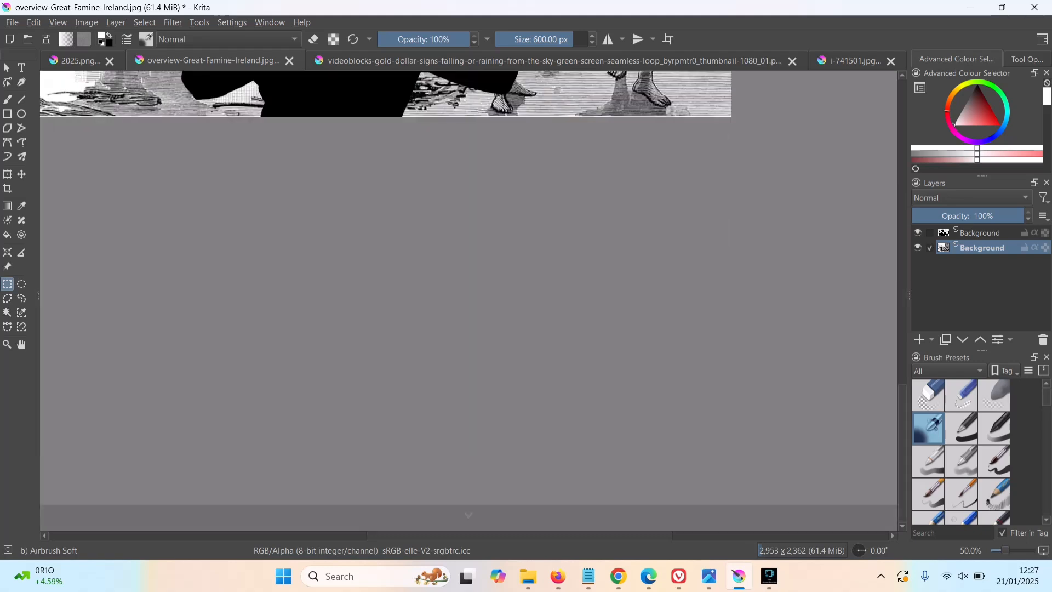
scroll(386, 300, up, 9)
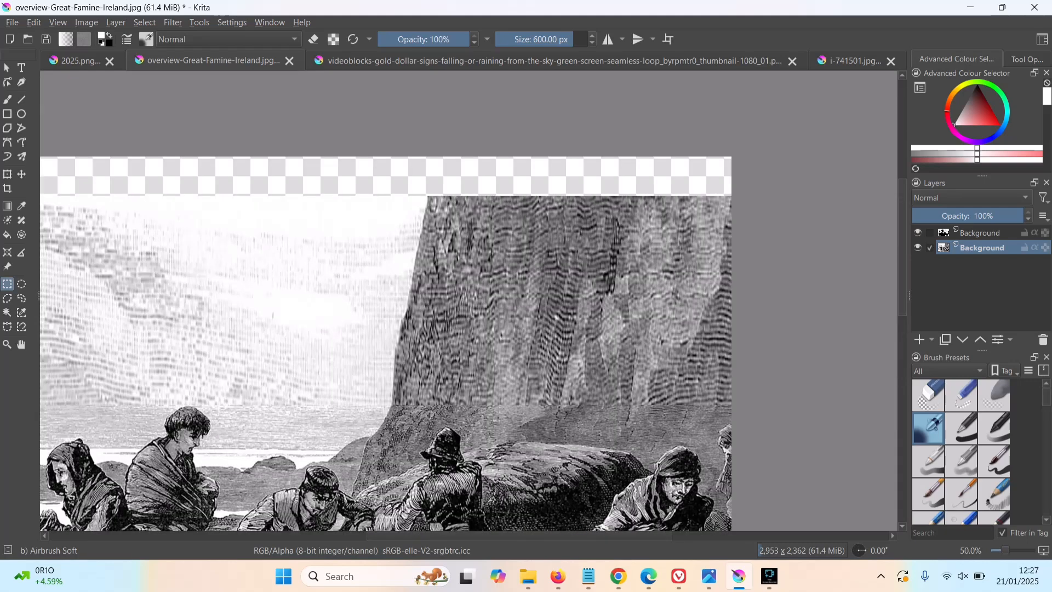
scroll(386, 329, down, 1)
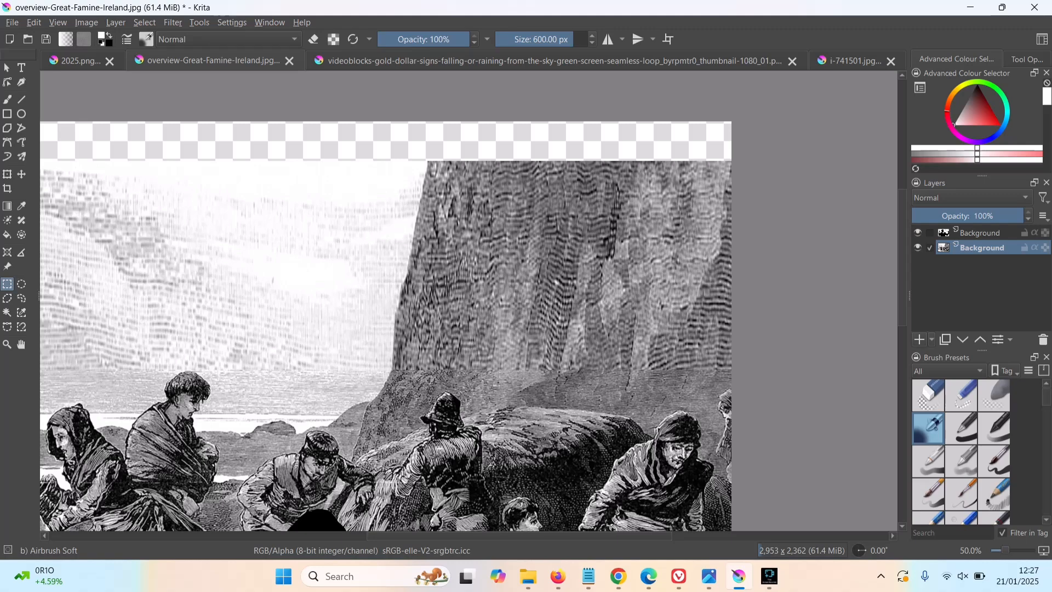
key(minus)
key(minus)
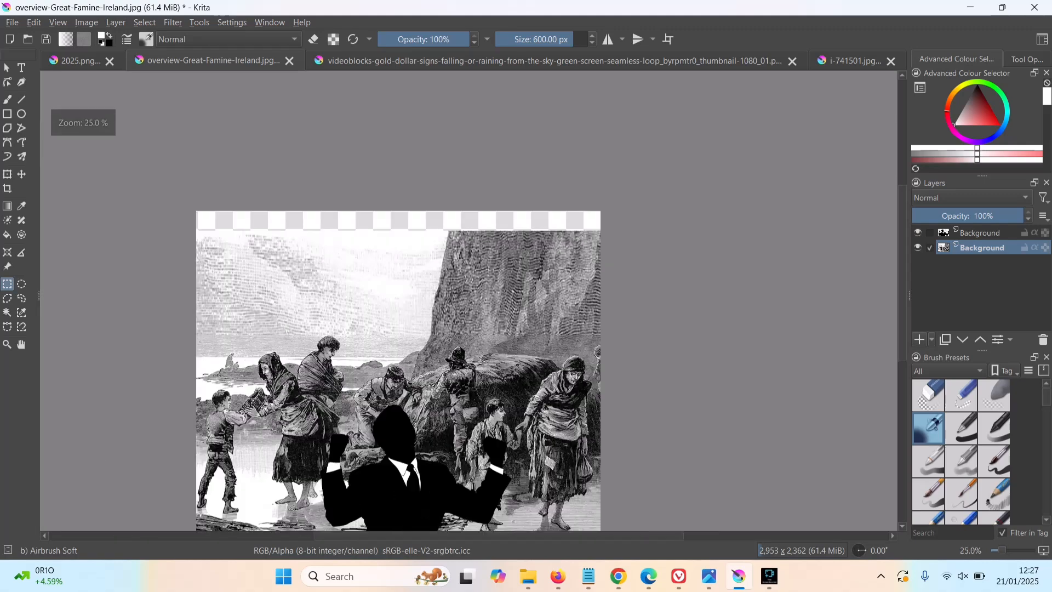
key(ctrl+t)
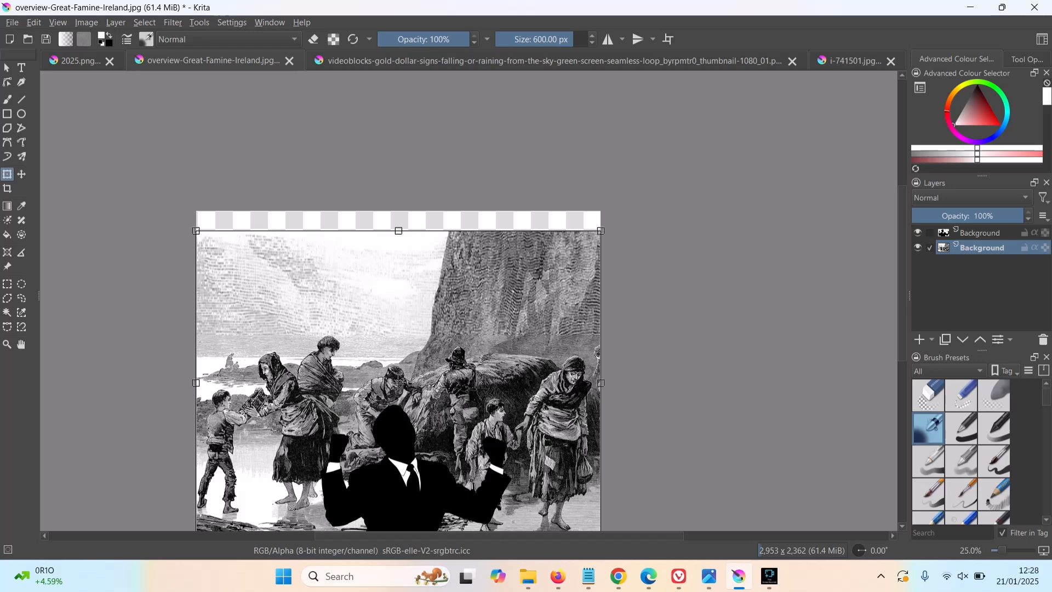
drag(399, 231, 399, 211)
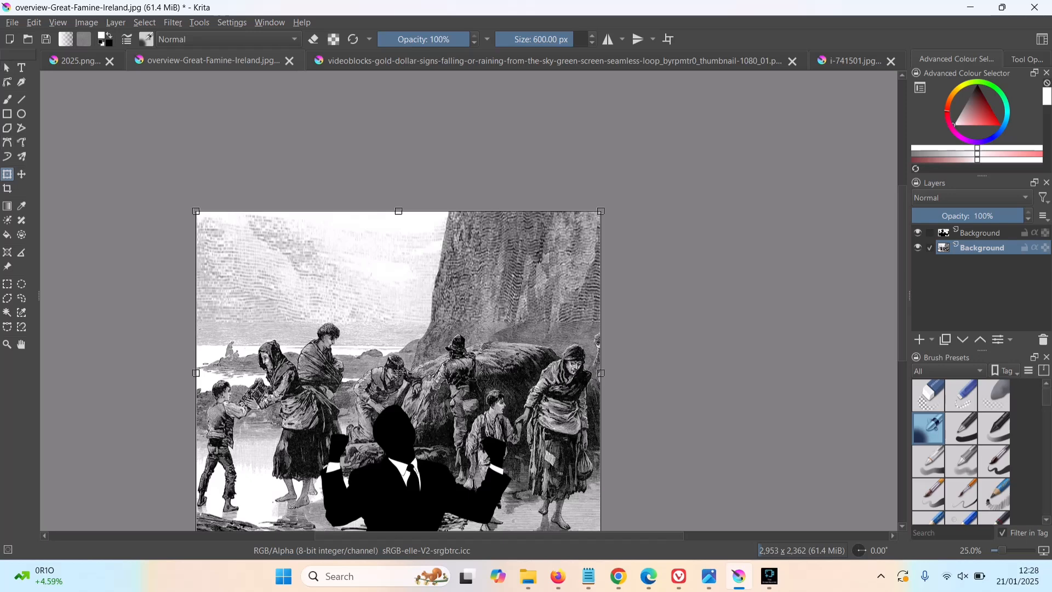
key(ctrl+r)
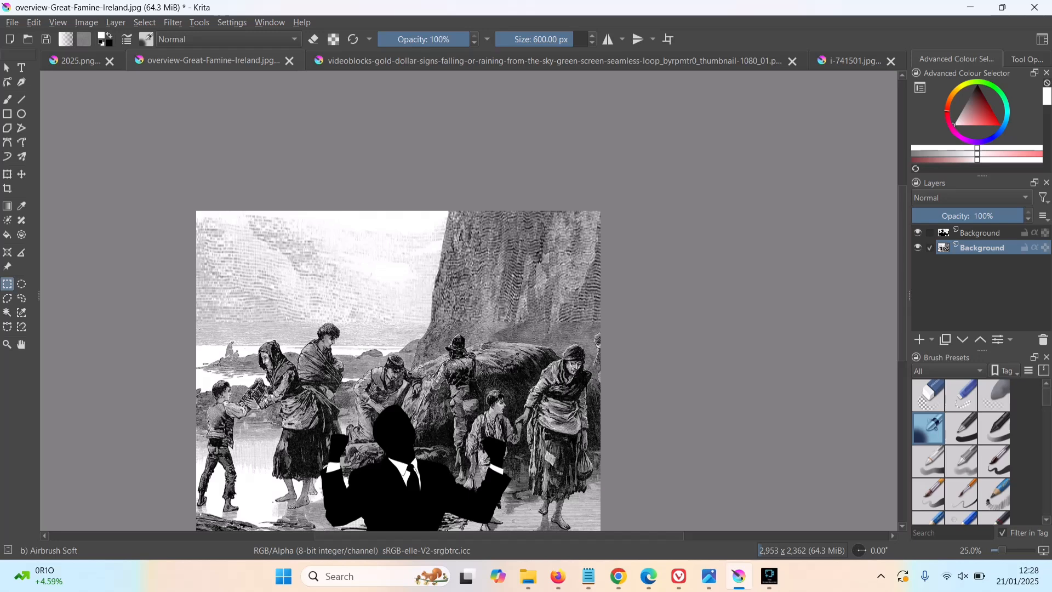
Step: Scale the falling dollar signs image to a resolution of 300 pixels/inch and a print width of 25 cm, keeping its proportions
click(428, 61)
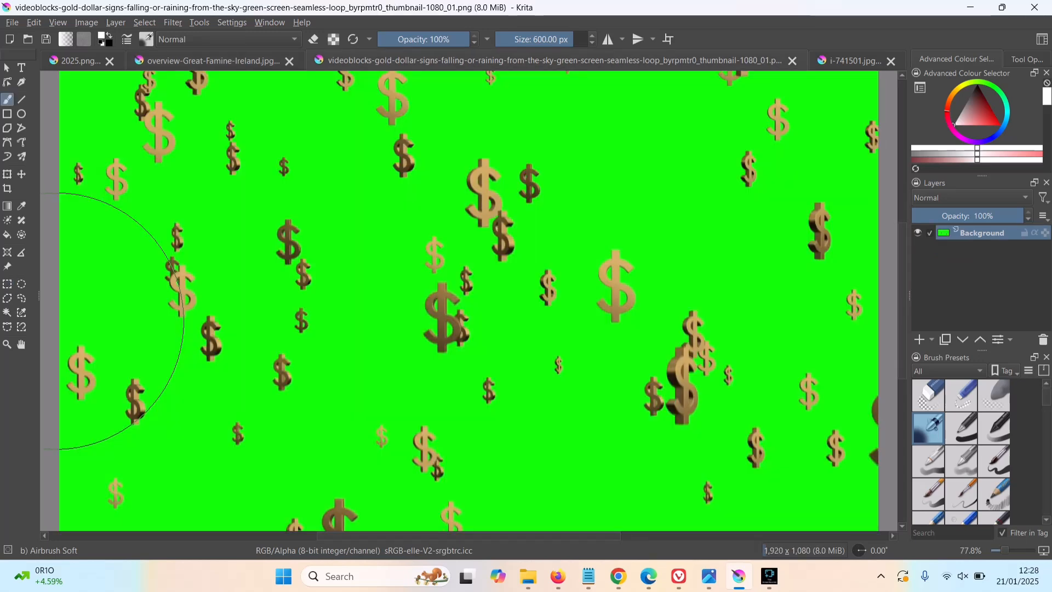
key(minus)
key(minus)
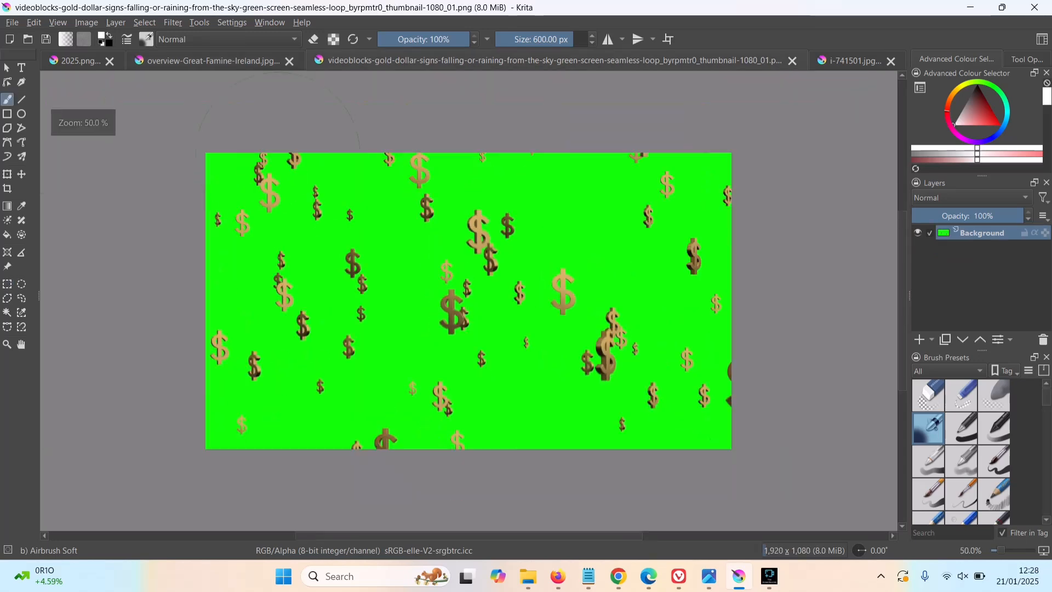
click(86, 23)
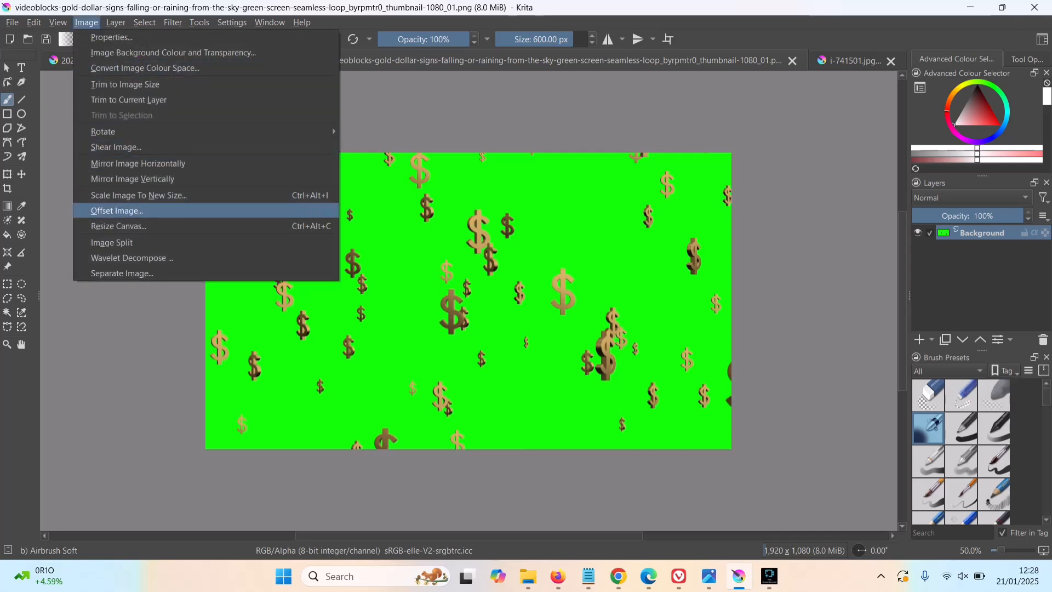
click(138, 195)
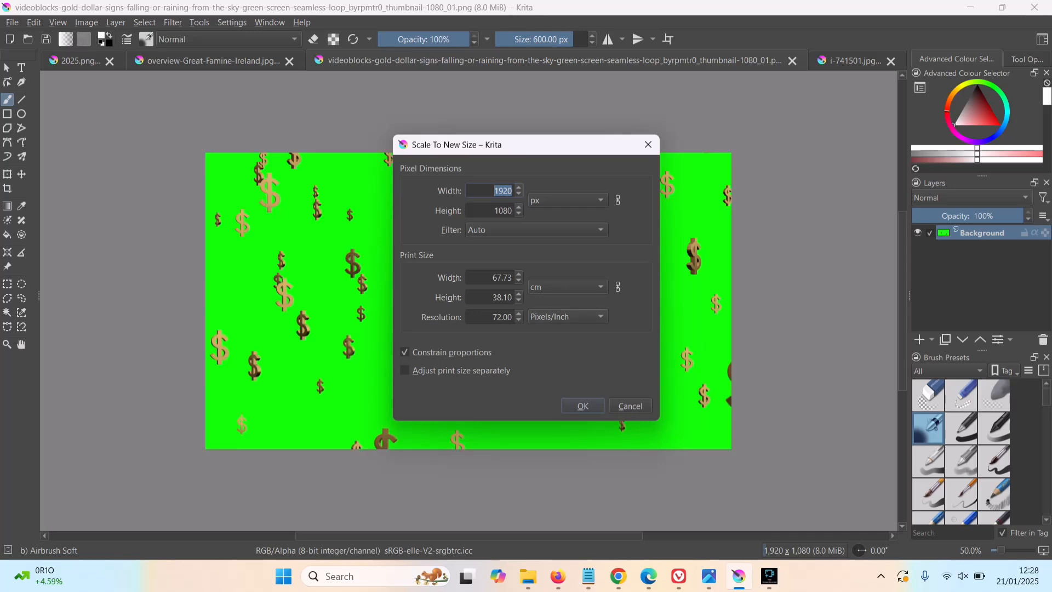
click(493, 316)
drag(492, 317, 517, 314)
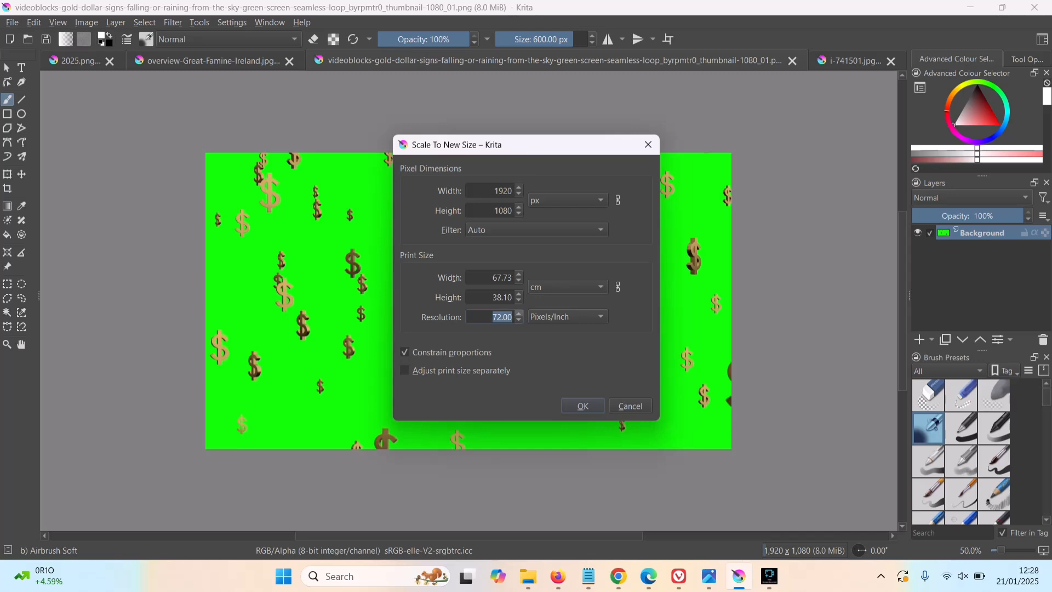
text(300)
drag(492, 278, 516, 278)
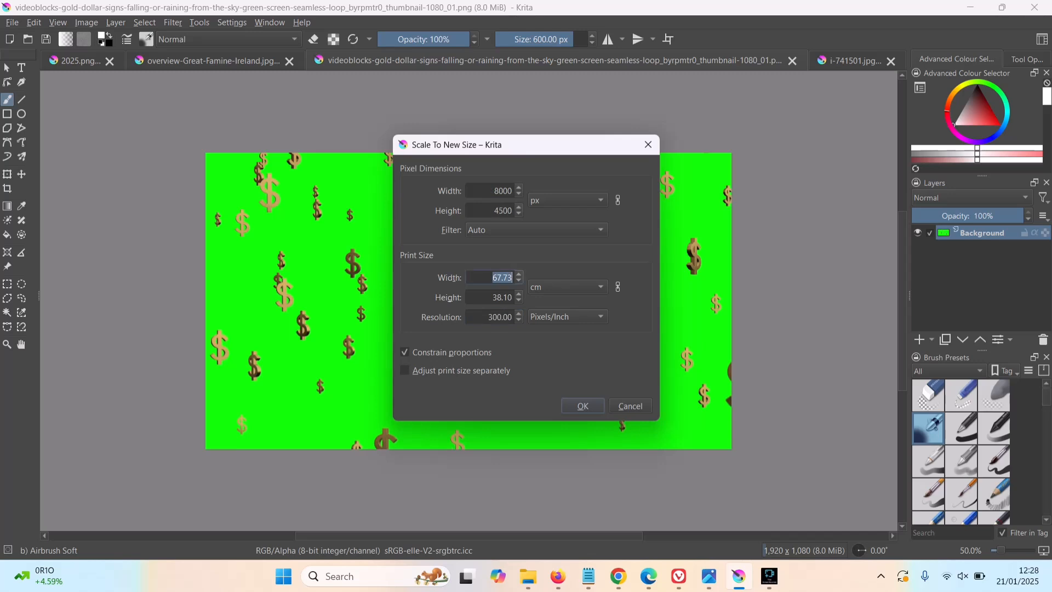
text(25)
key(Return)
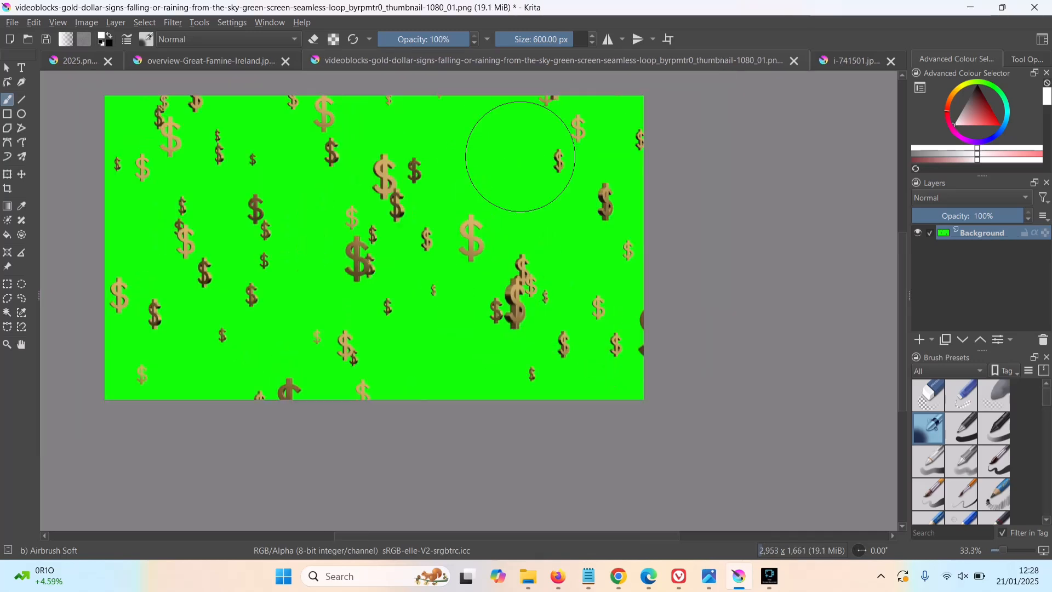
Step: Select the entire dollar signs image, copy it and paste it into the engraving document as a layer beneath the silhouette
key(minus)
key(minus)
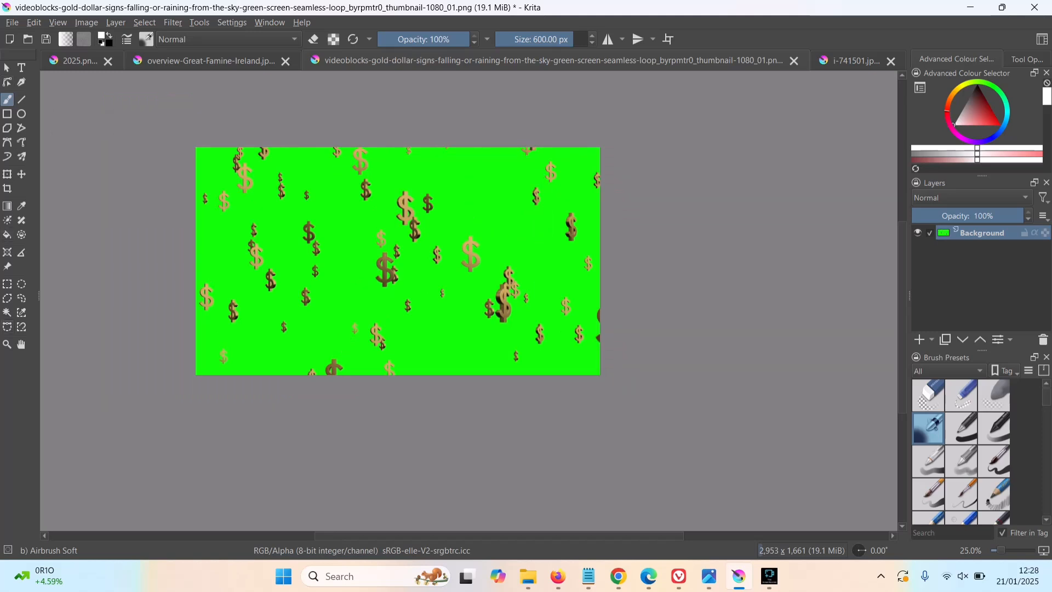
key(ctrl+r)
drag(184, 139, 660, 408)
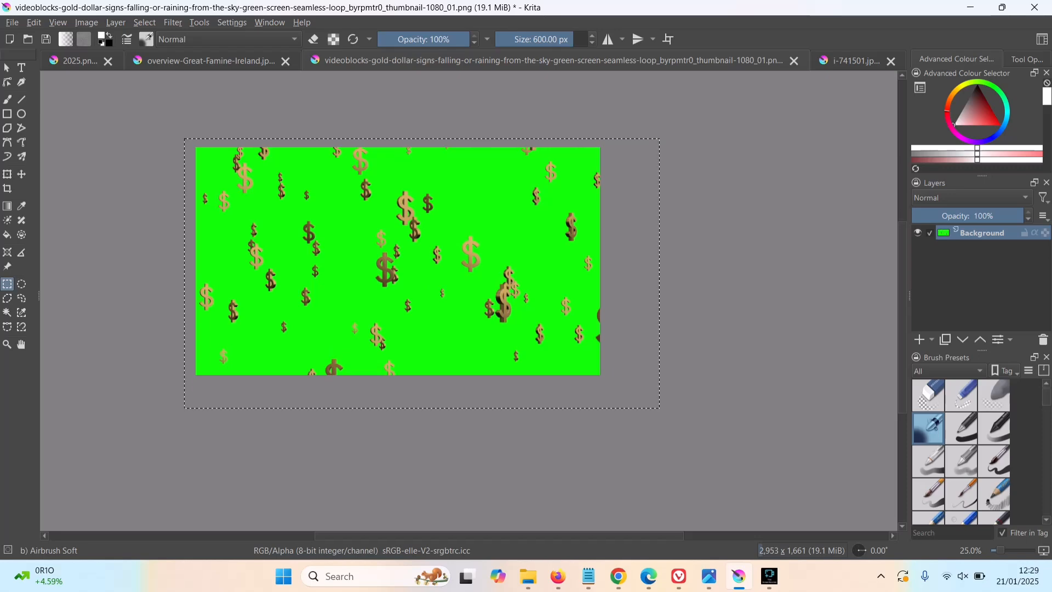
key(ctrl+c)
click(211, 61)
key(ctrl+v)
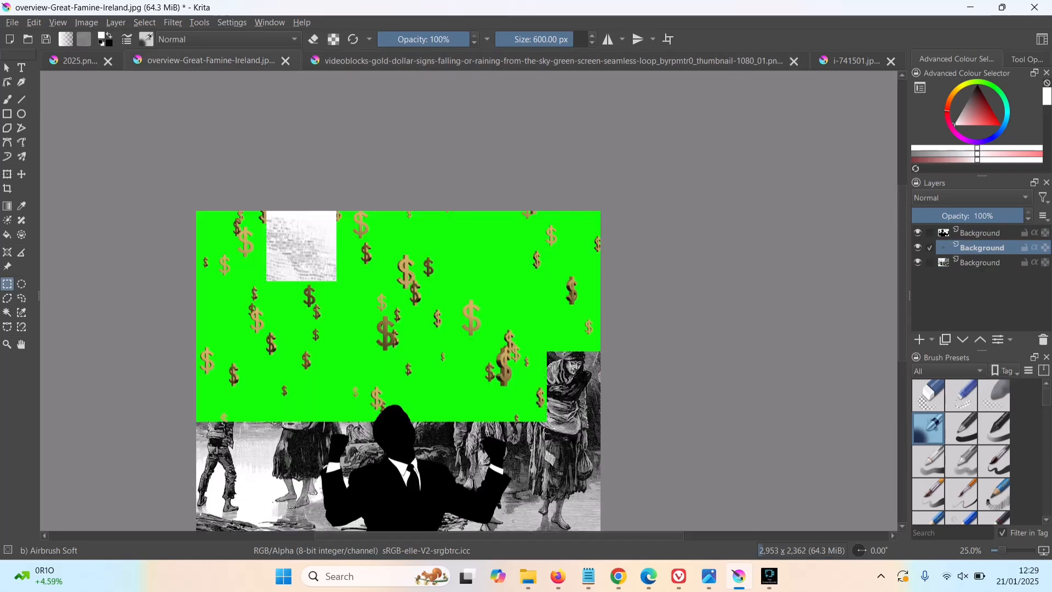
drag(338, 257, 342, 309)
click(342, 309)
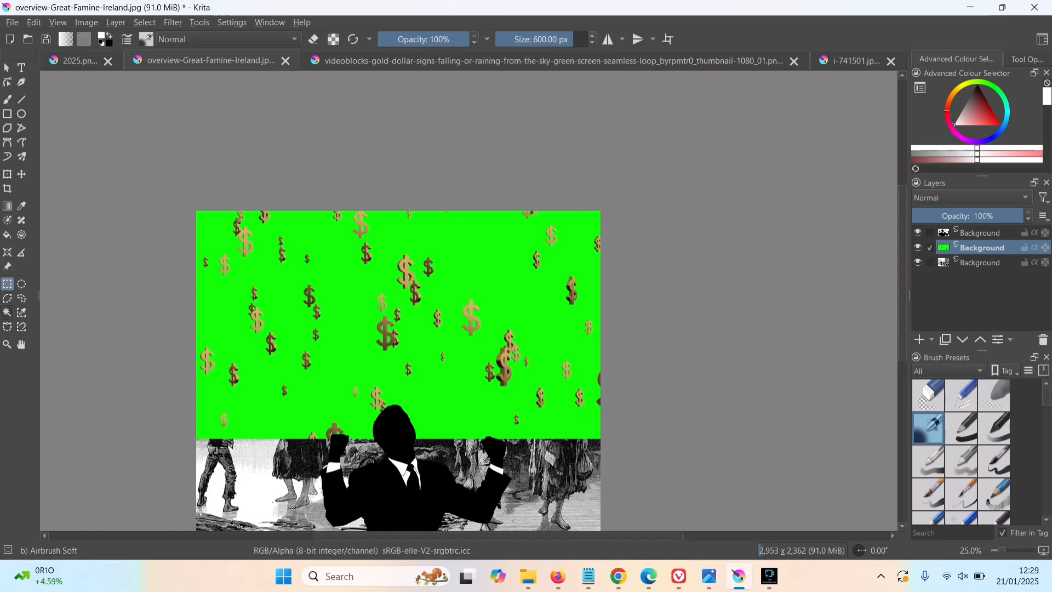
Step: Select the connected green background of the dollar signs layer by contiguous colour and delete it
click(7, 312)
click(346, 307)
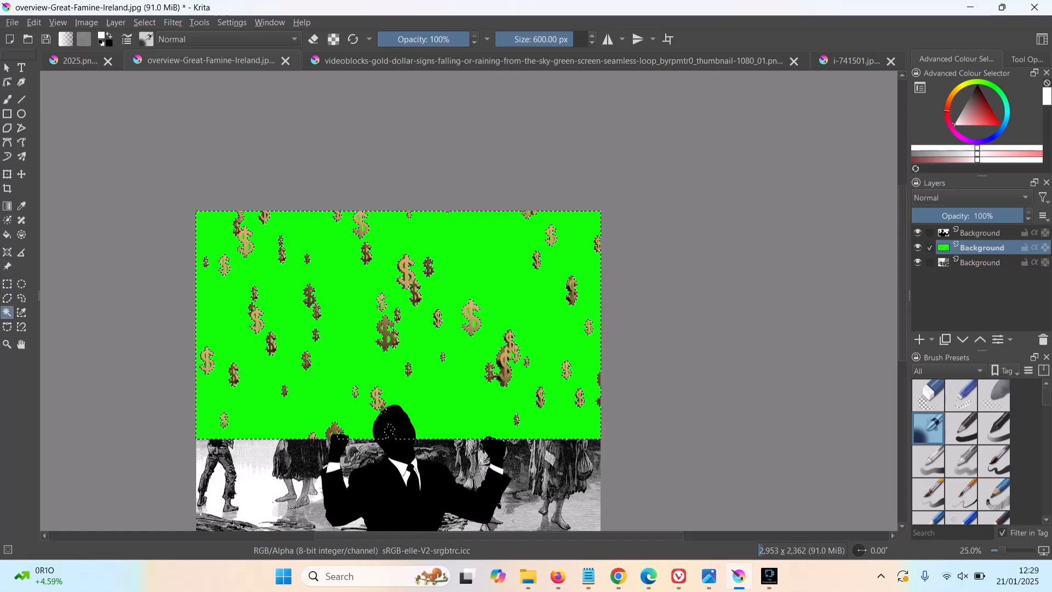
key(Delete)
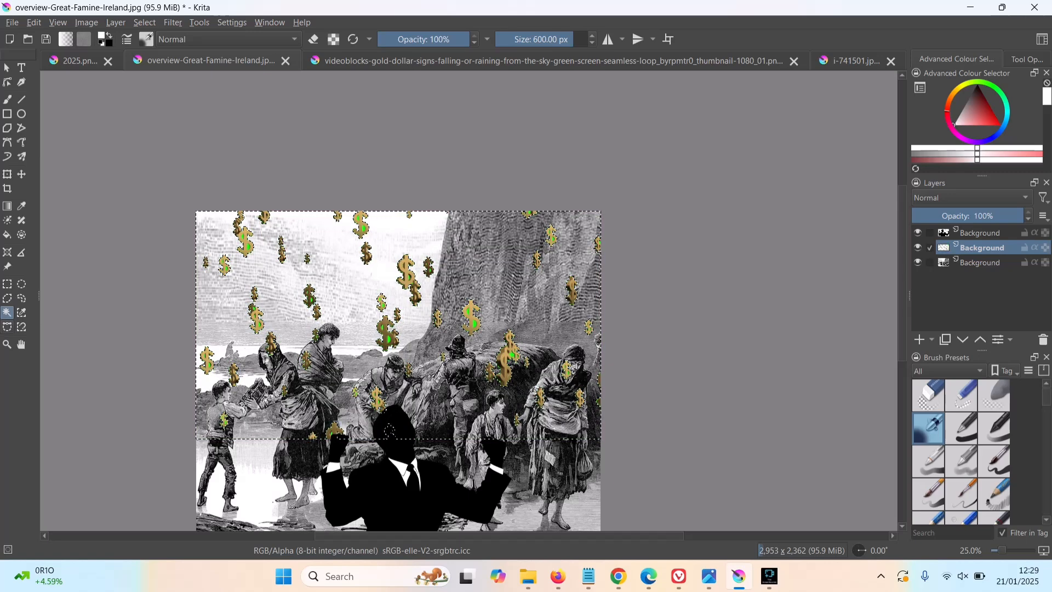
Step: Delete the leftover green patches enclosed by the dollar signs over the sky, working at 100% zoom
click(7, 344)
click(251, 238)
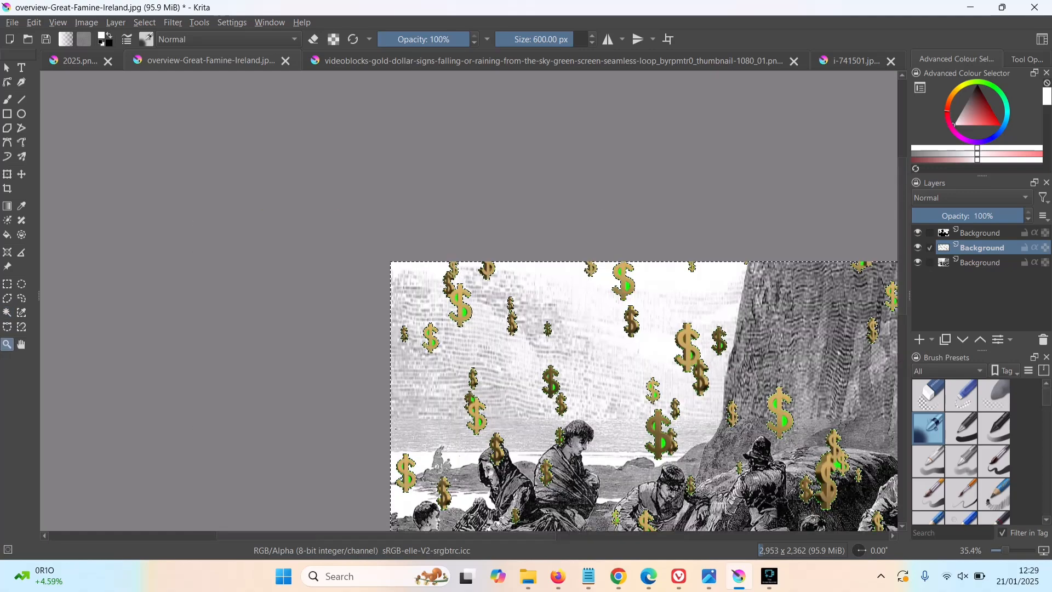
click(251, 238)
click(782, 401)
click(781, 399)
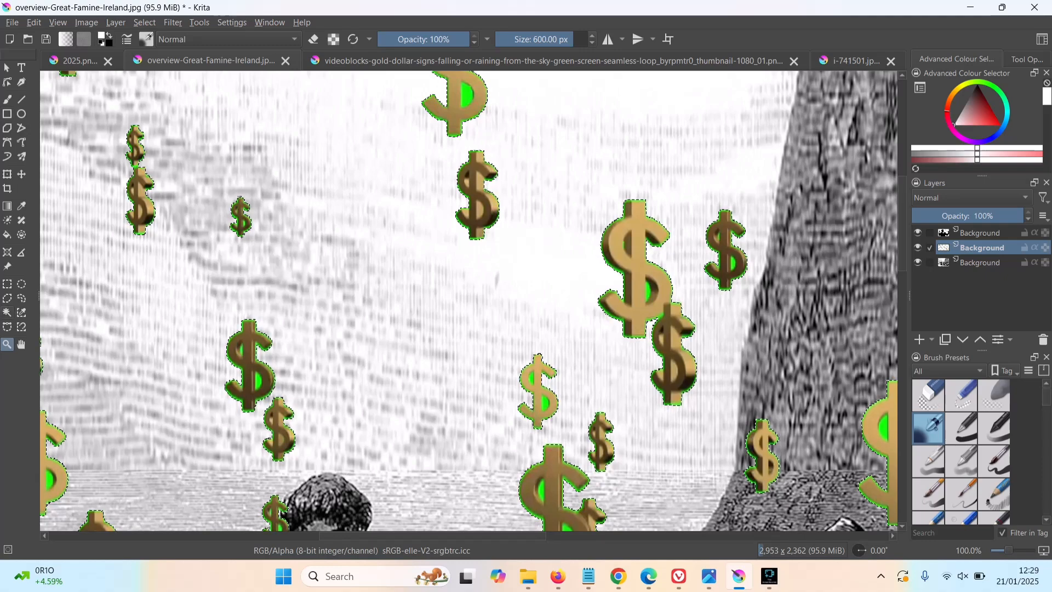
click(7, 312)
key(Delete)
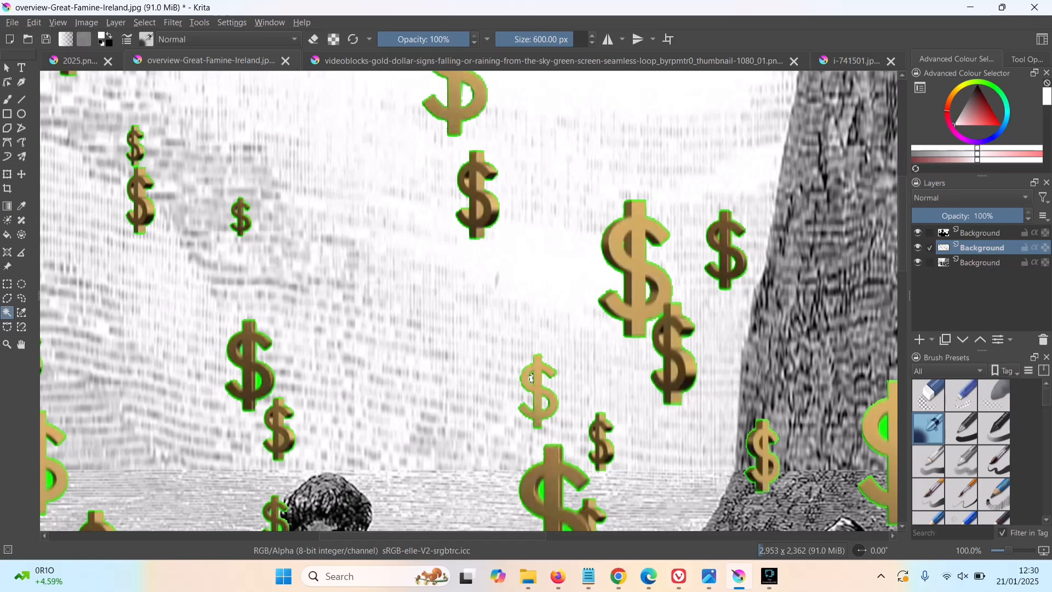
Step: Delete the green patches inside the large dollar sign on the cliff and the large one above the crouching man
click(883, 427)
key(Delete)
click(903, 427)
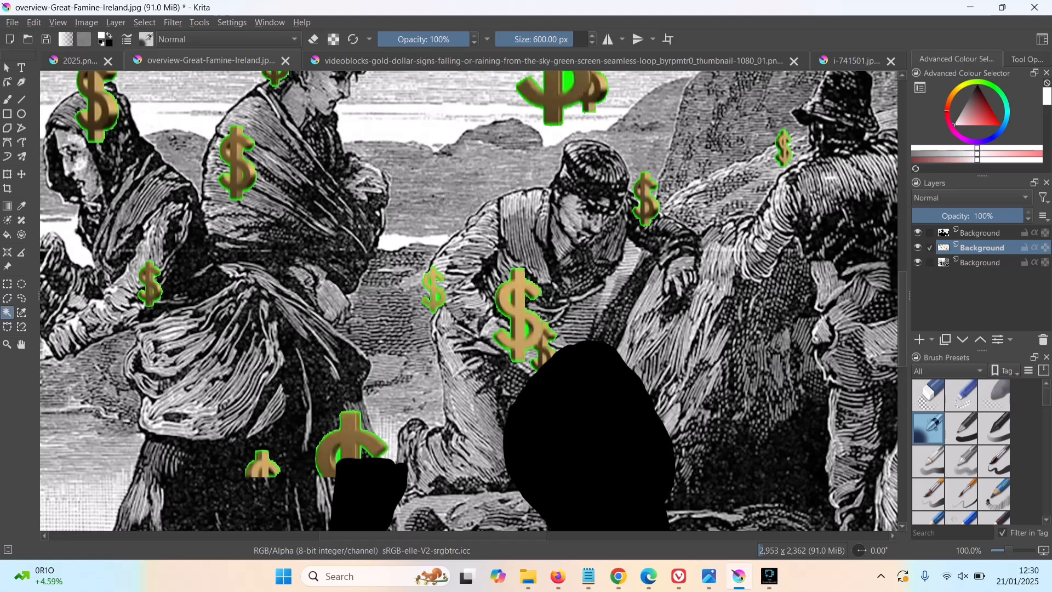
click(726, 378)
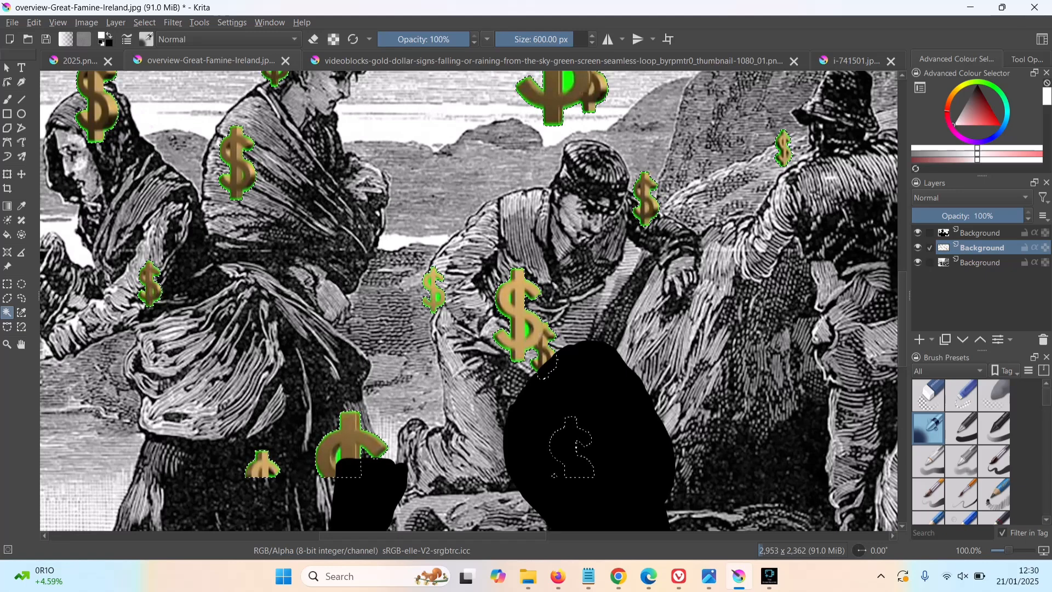
click(569, 81)
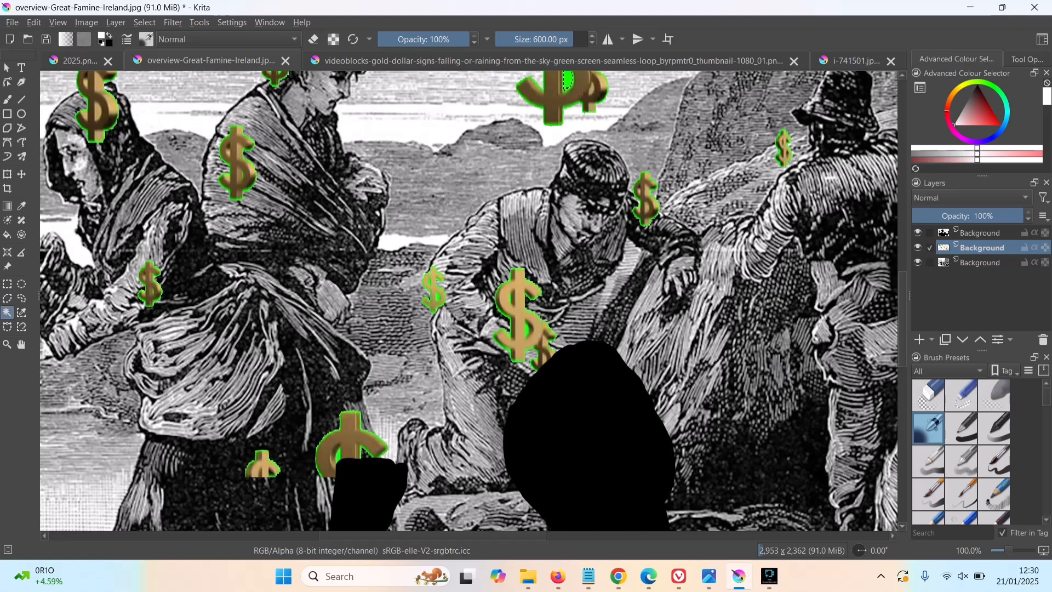
key(Delete)
Step: Delete the green patch in the upper loop of the large dollar sign near the canvas's upper edge and drop the selection
scroll(436, 296, down, 10)
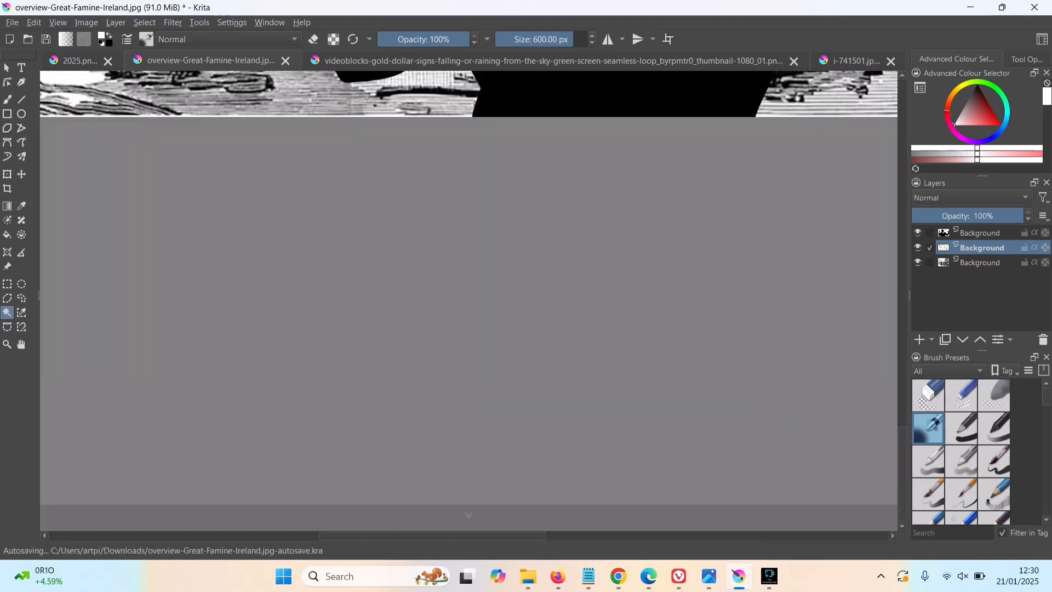
scroll(674, 280, up, 6)
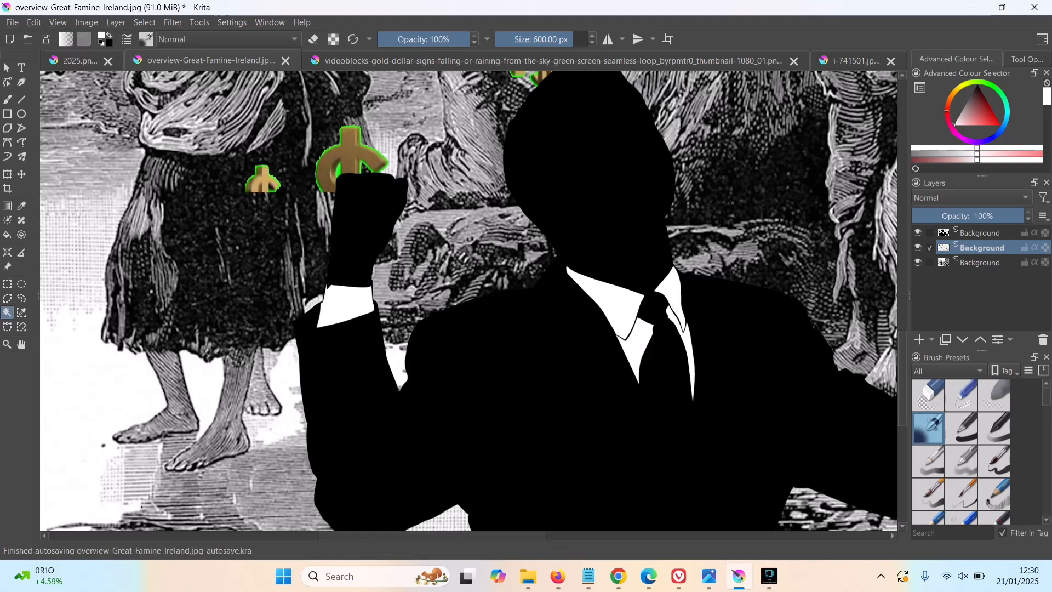
scroll(436, 511, up, 8)
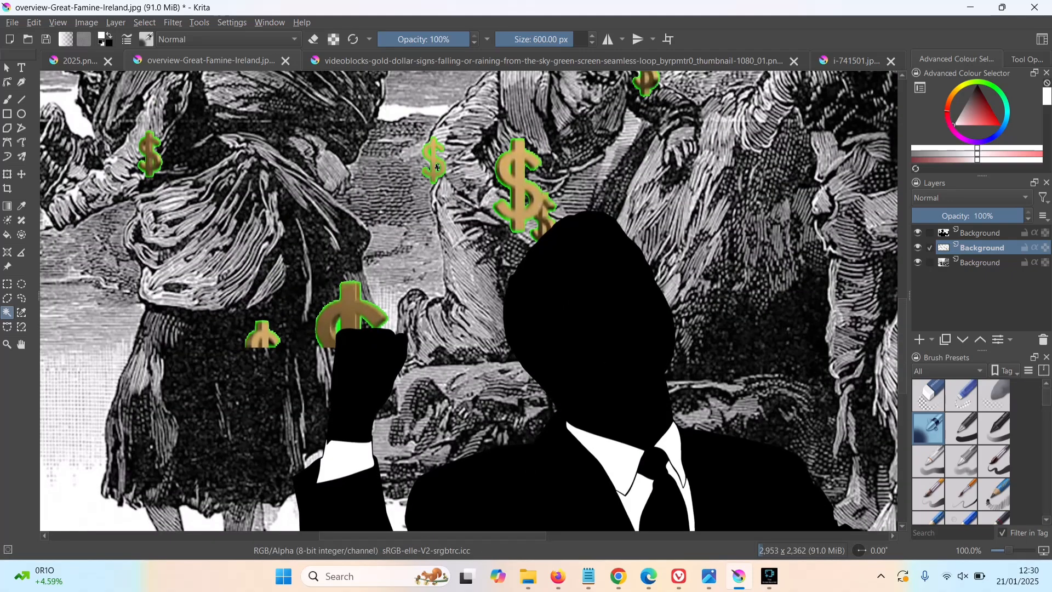
scroll(437, 511, up, 10)
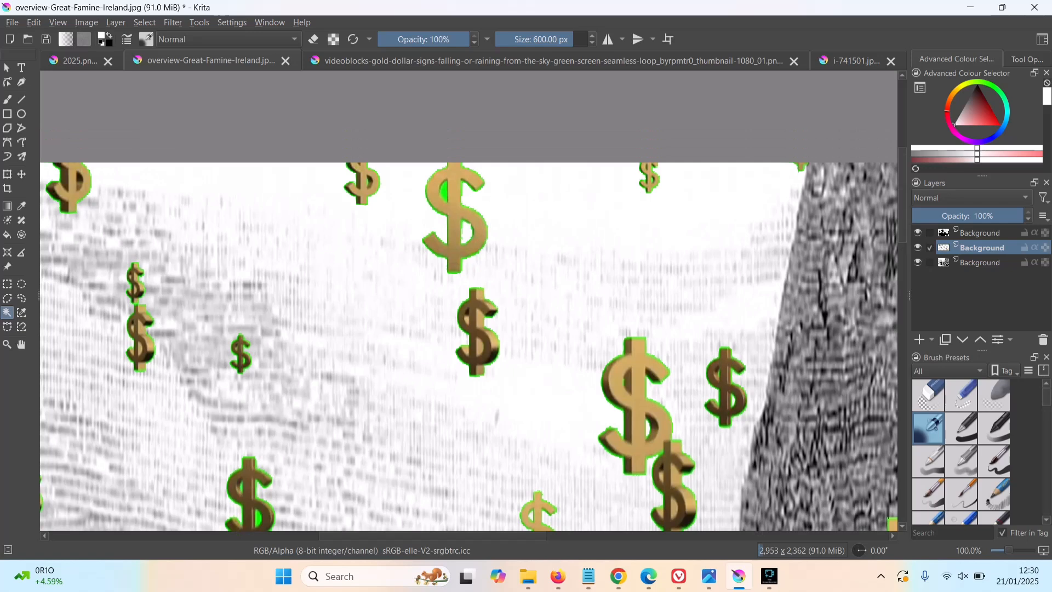
click(444, 192)
key(Delete)
key(ctrl+shift+a)
drag(902, 196, 903, 287)
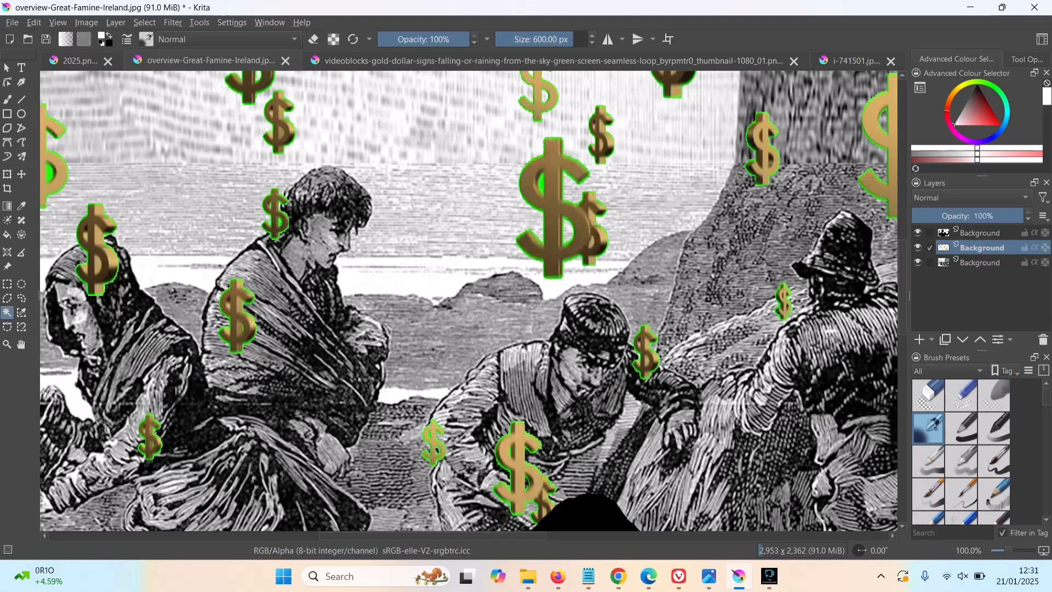
key(plus)
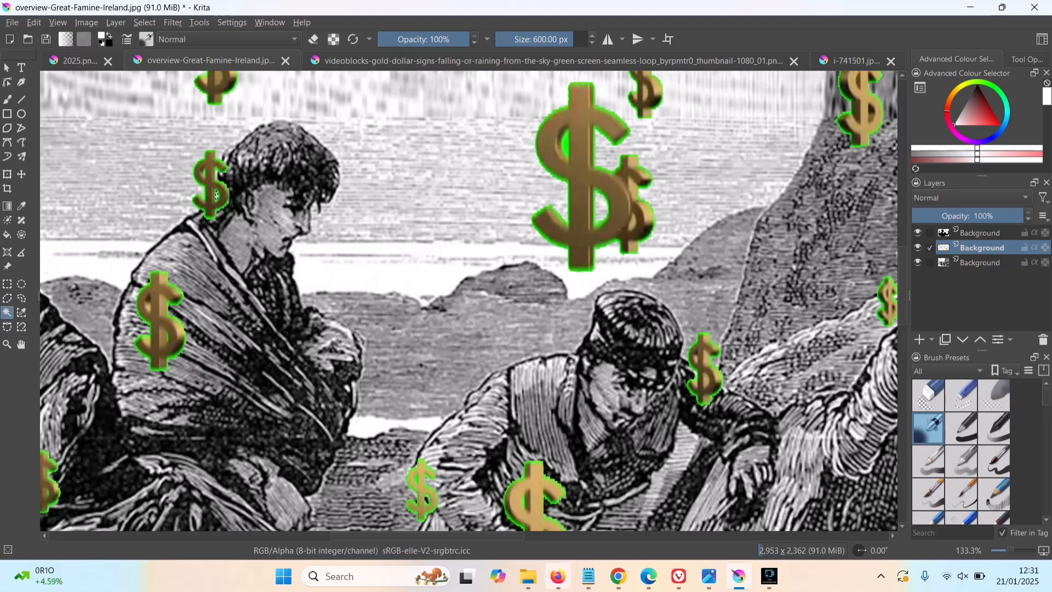
scroll(217, 195, down, 3)
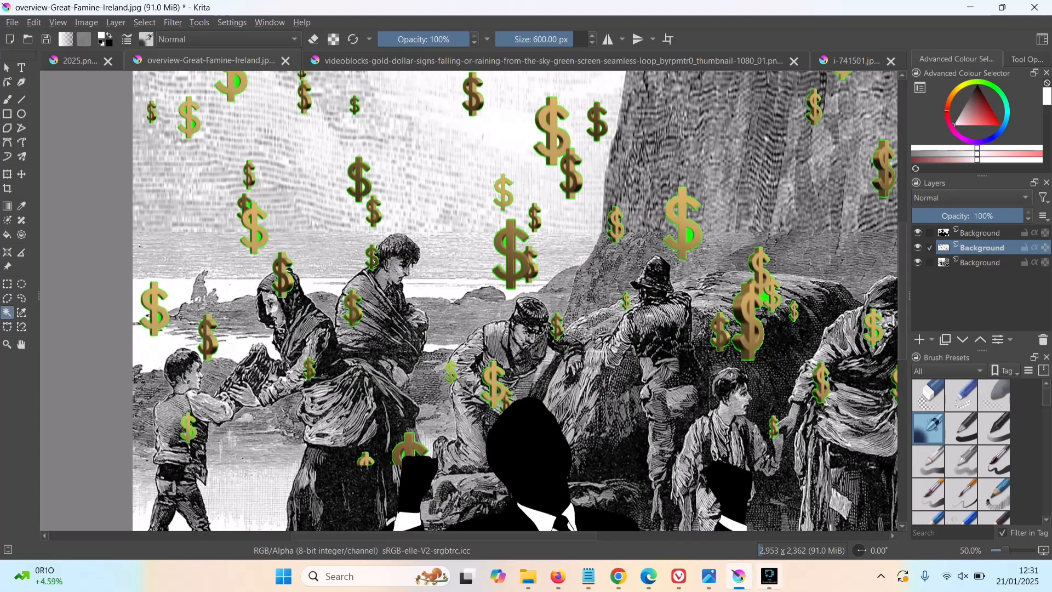
mouse_move(619, 576)
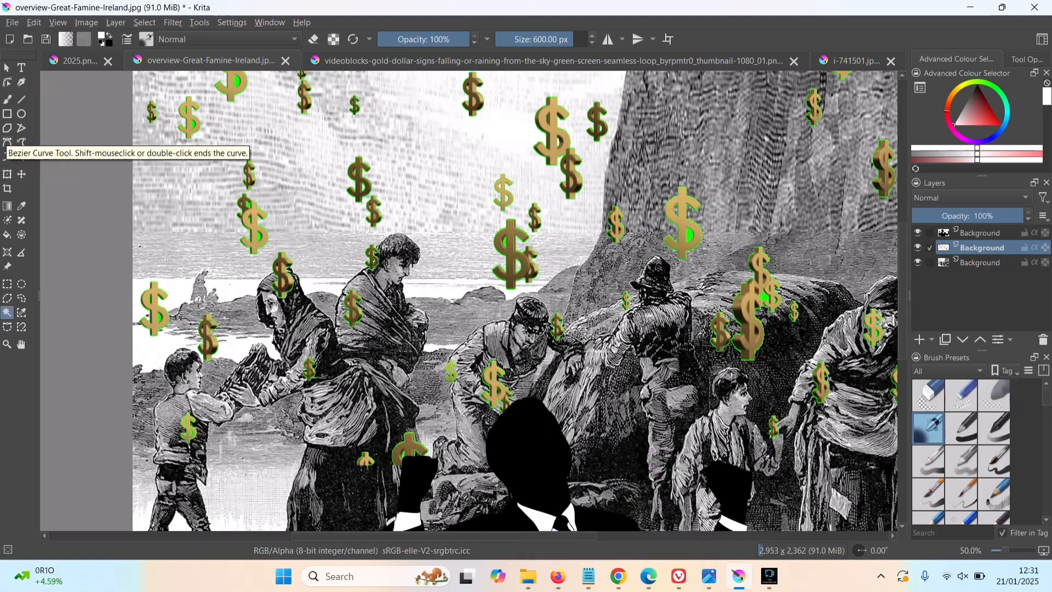
Step: Outline the two dollar signs beside the businessman's raised hand below the standing women with a polygonal selection and delete them
click(7, 298)
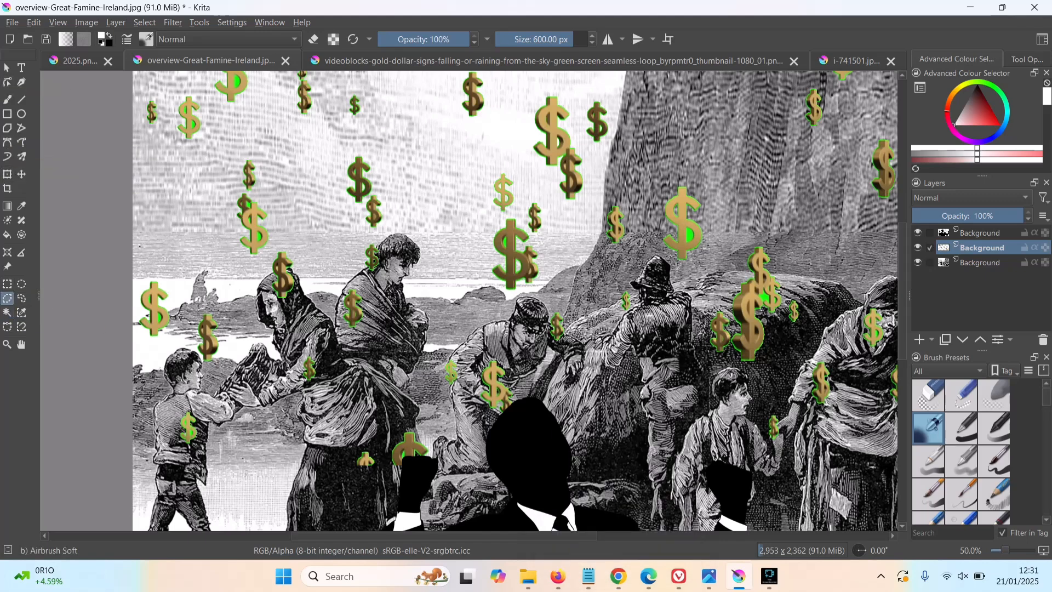
click(323, 456)
click(455, 389)
click(455, 487)
double_click(324, 502)
key(Delete)
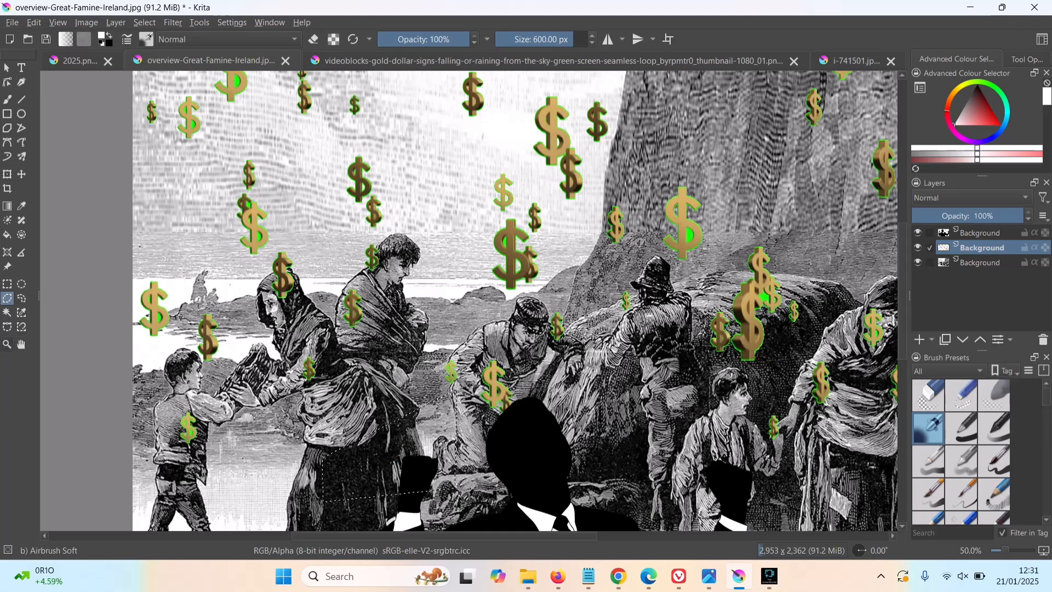
Step: Examine the dollar signs on the boy, over the sky and across the rest of the collage at different zoom levels
click(7, 345)
click(200, 428)
click(202, 425)
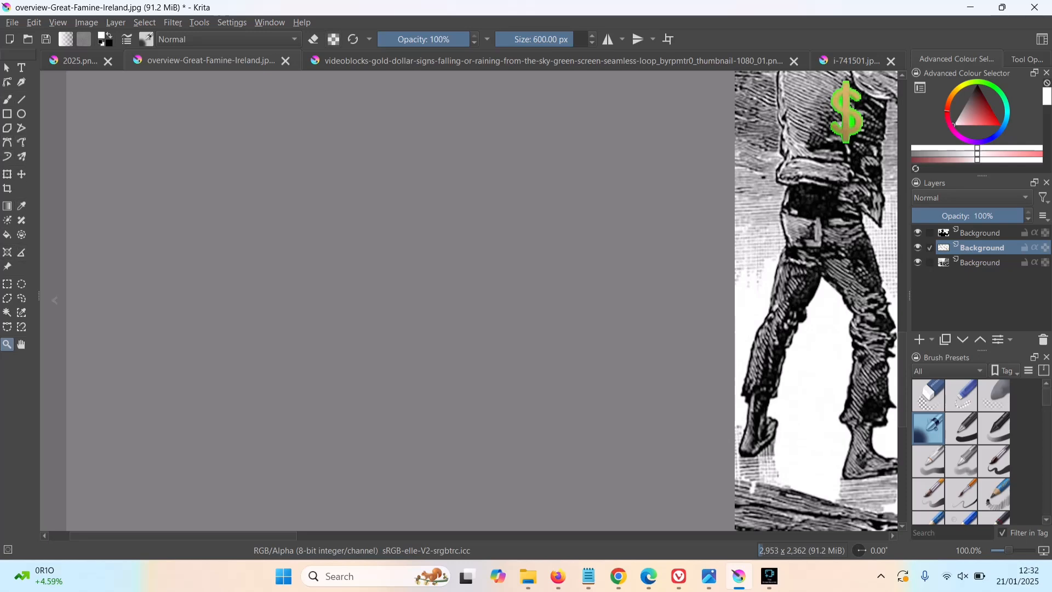
click(7, 312)
key(minus)
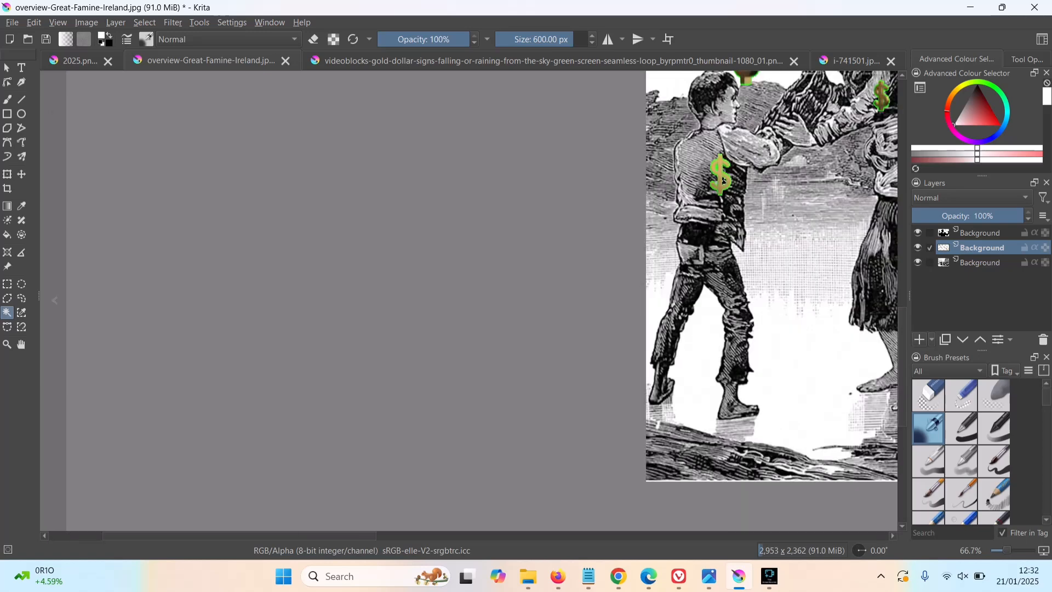
scroll(723, 178, down, 5)
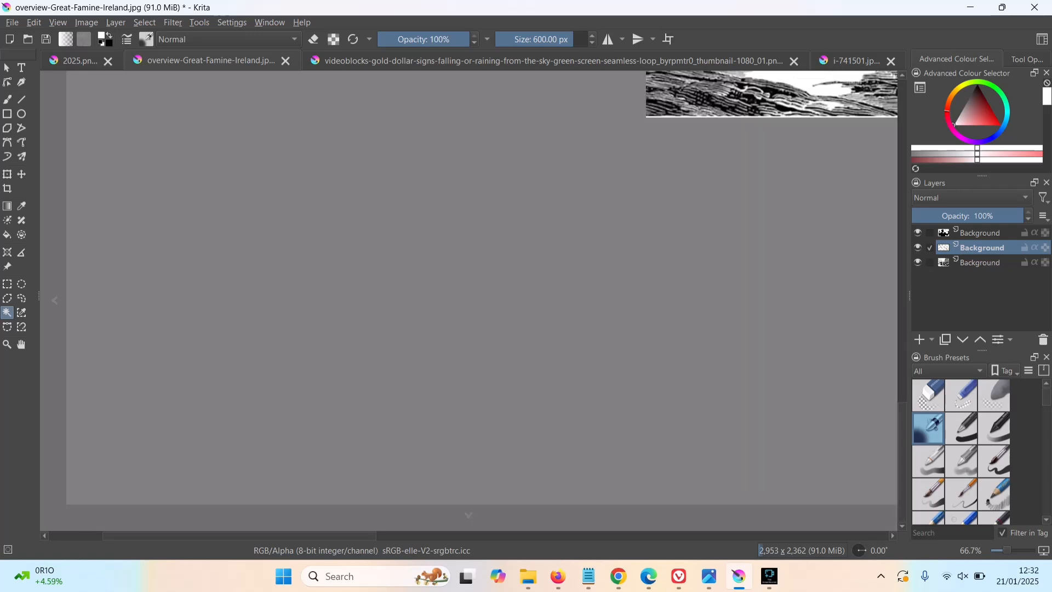
scroll(725, 278, up, 5)
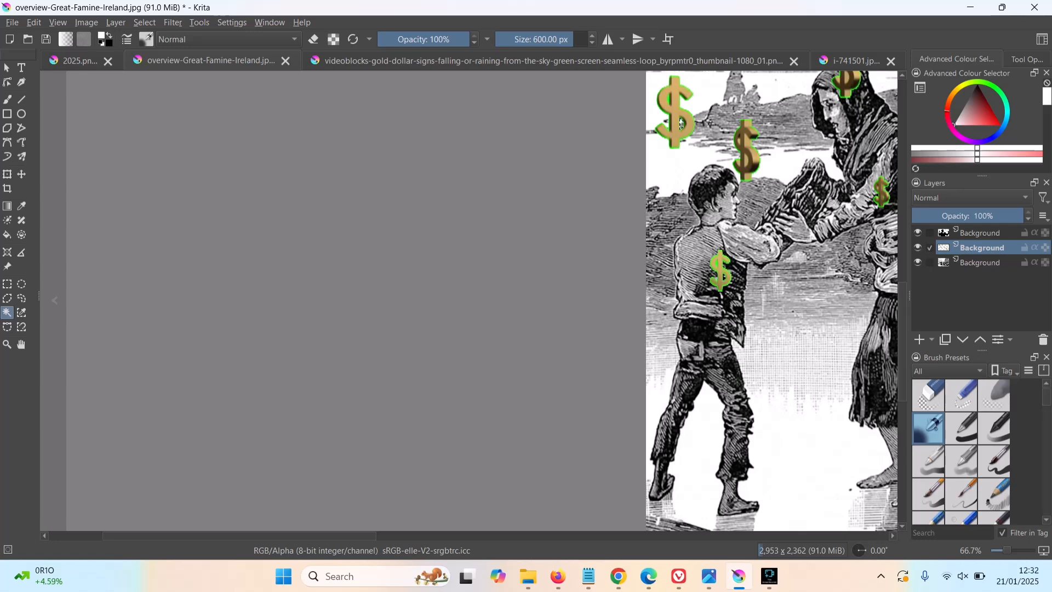
key(minus)
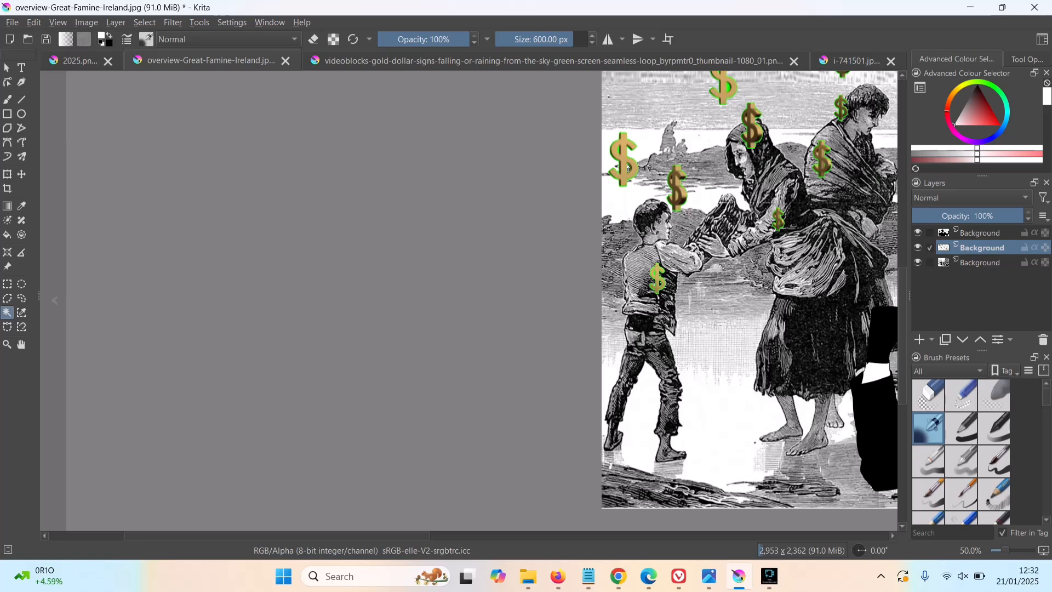
scroll(629, 168, up, 7)
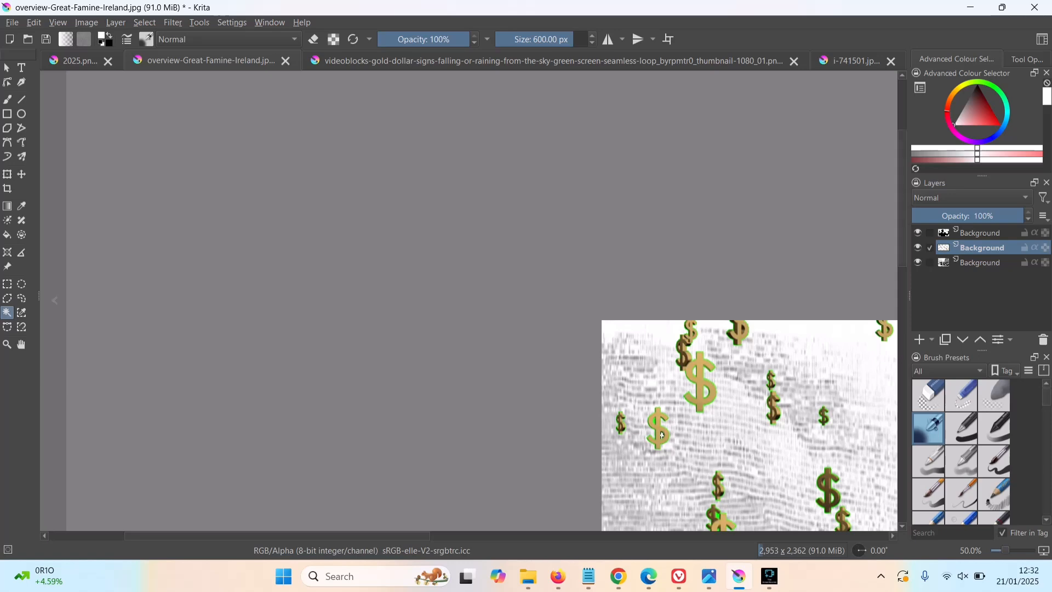
drag(663, 436, 662, 79)
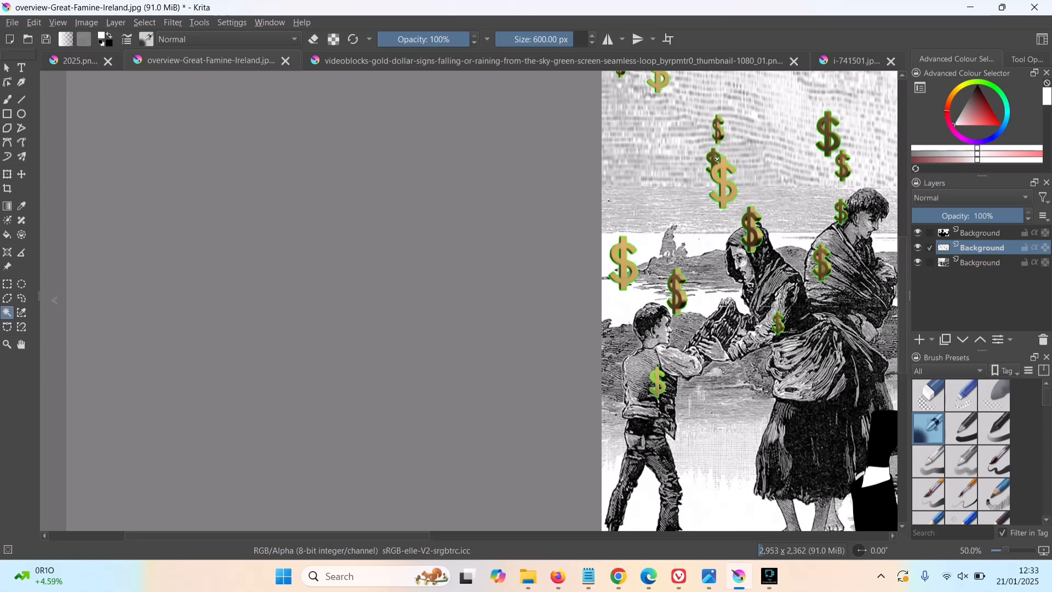
key(minus)
key(minus)
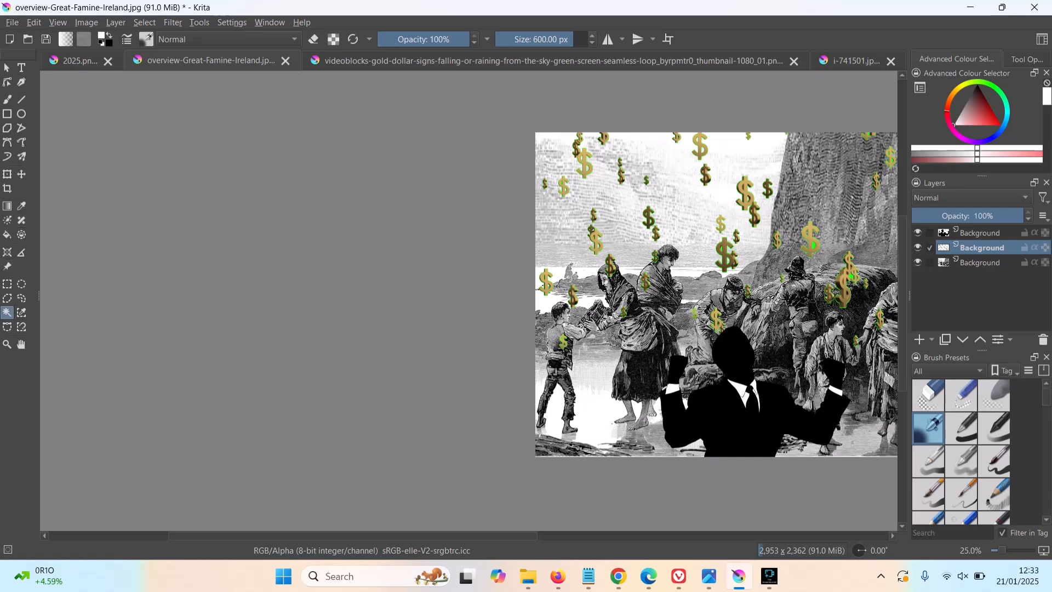
scroll(593, 231, right, 10)
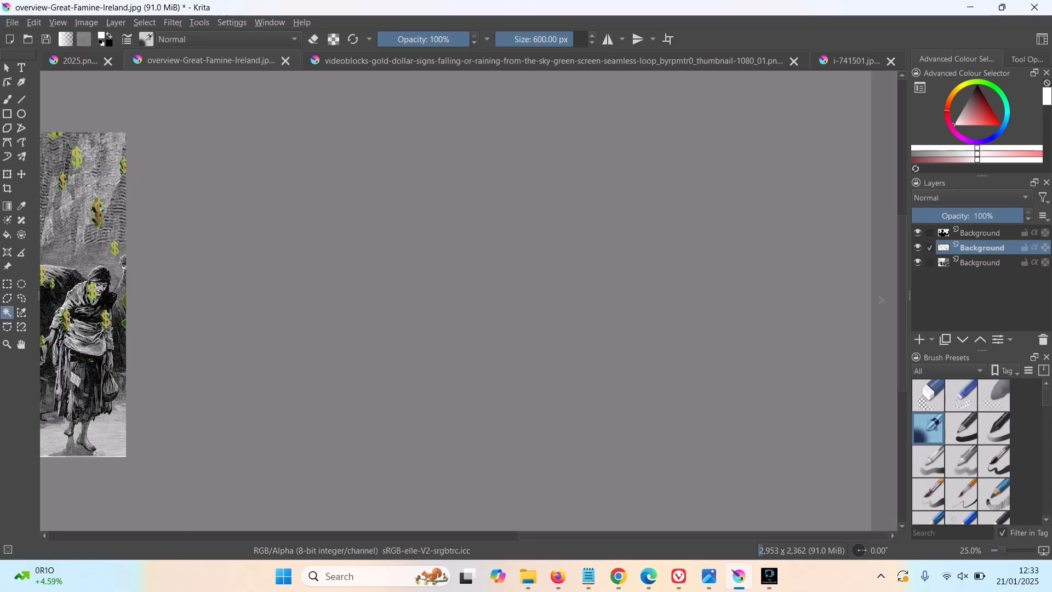
scroll(469, 300, left, 12)
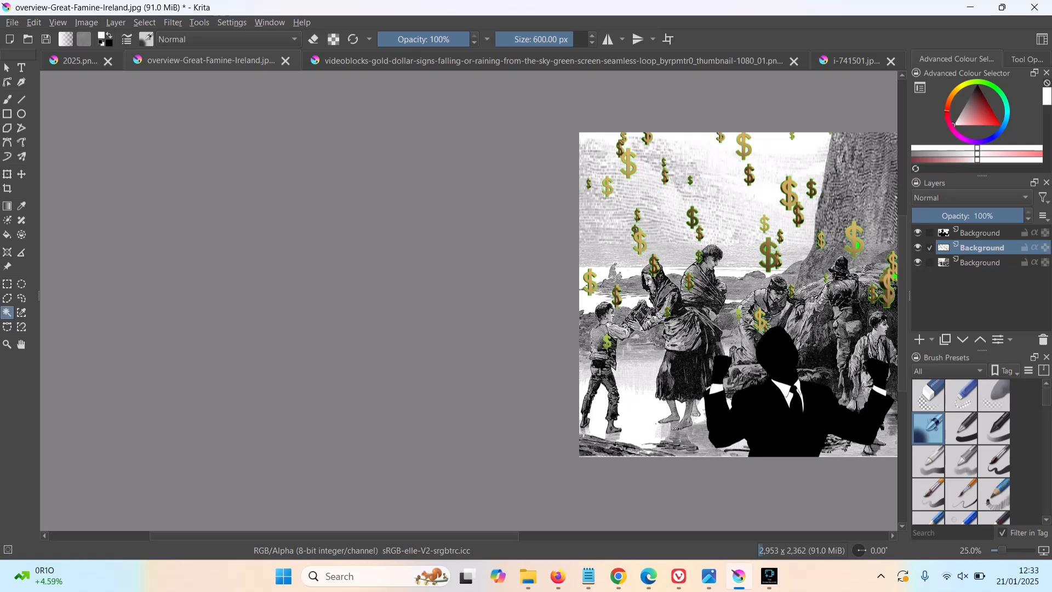
Step: Resize the canvas to a height of 19.75 cm, anchored at the top centre, to trim the lower edge
key(t)
drag(340, 536, 468, 536)
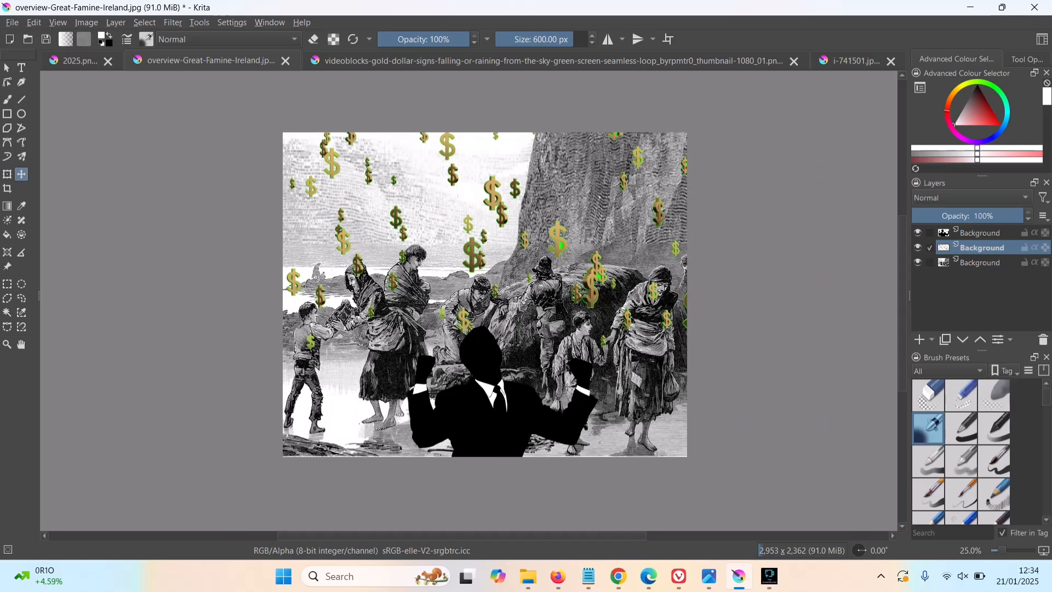
click(87, 23)
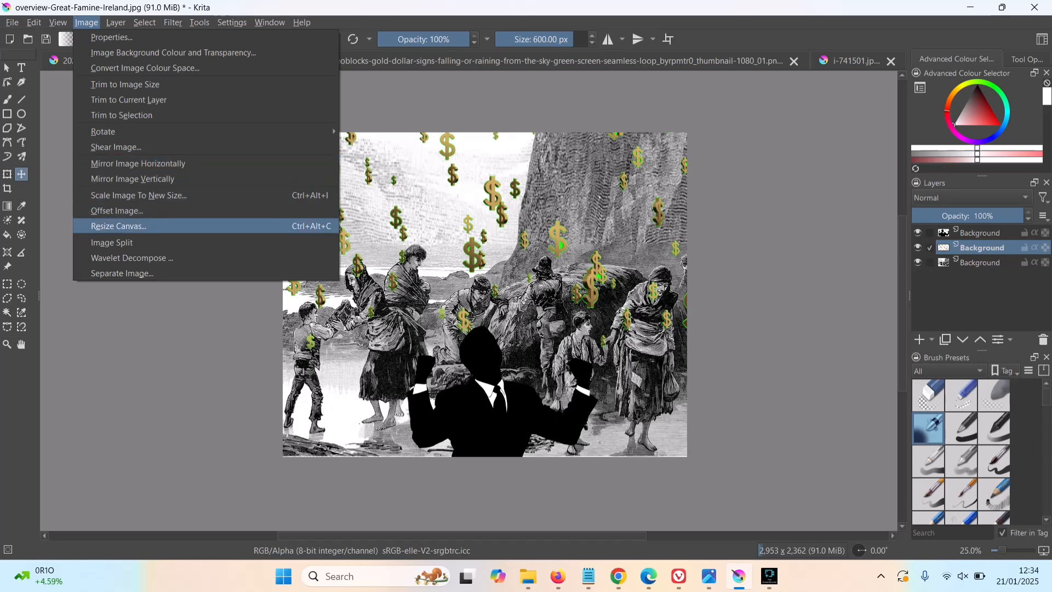
key(Return)
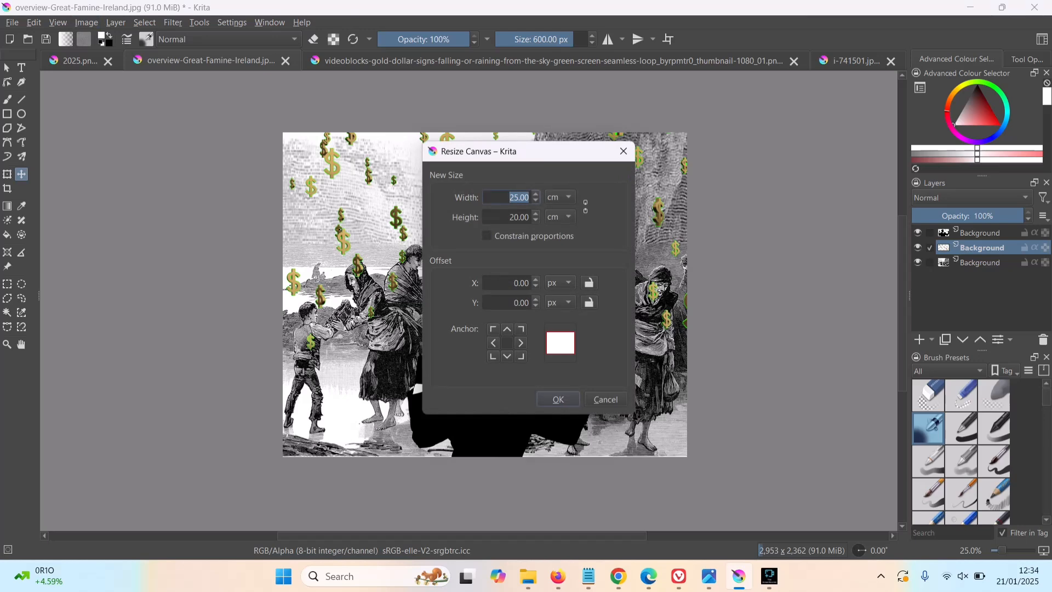
click(507, 330)
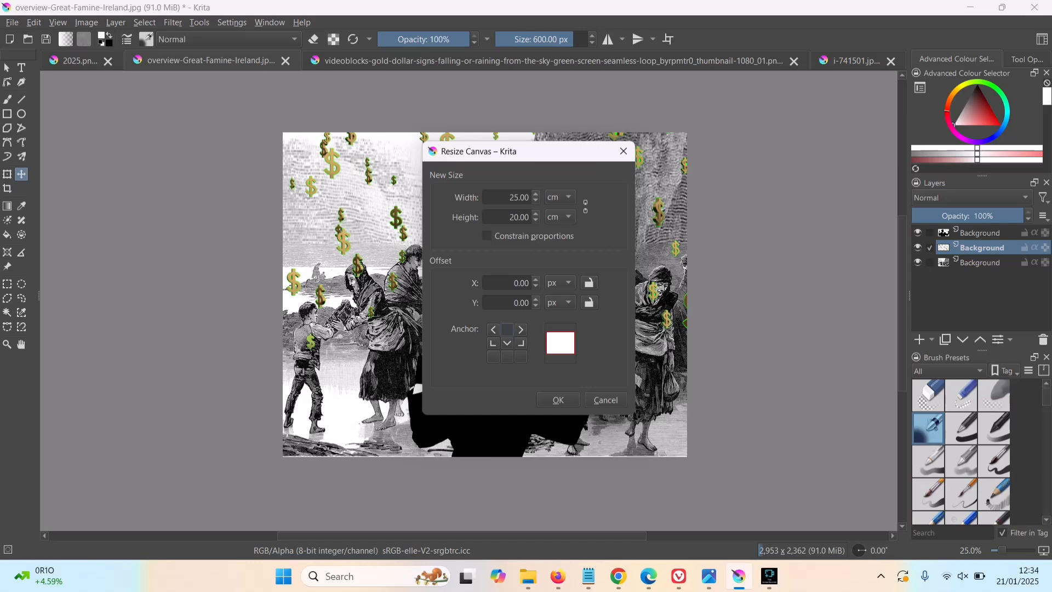
drag(507, 218, 531, 218)
text(19)
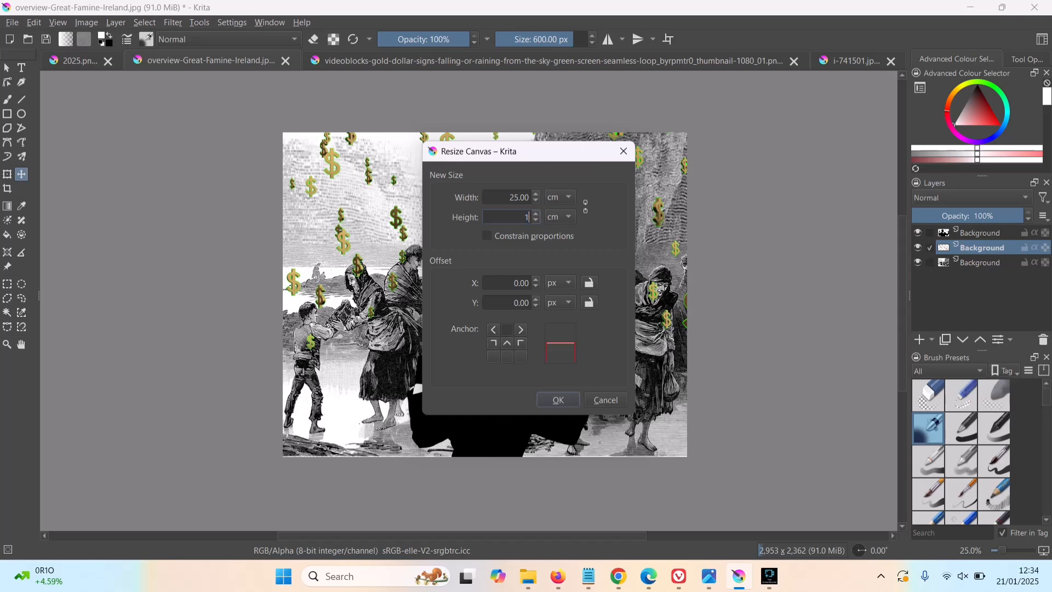
text(75)
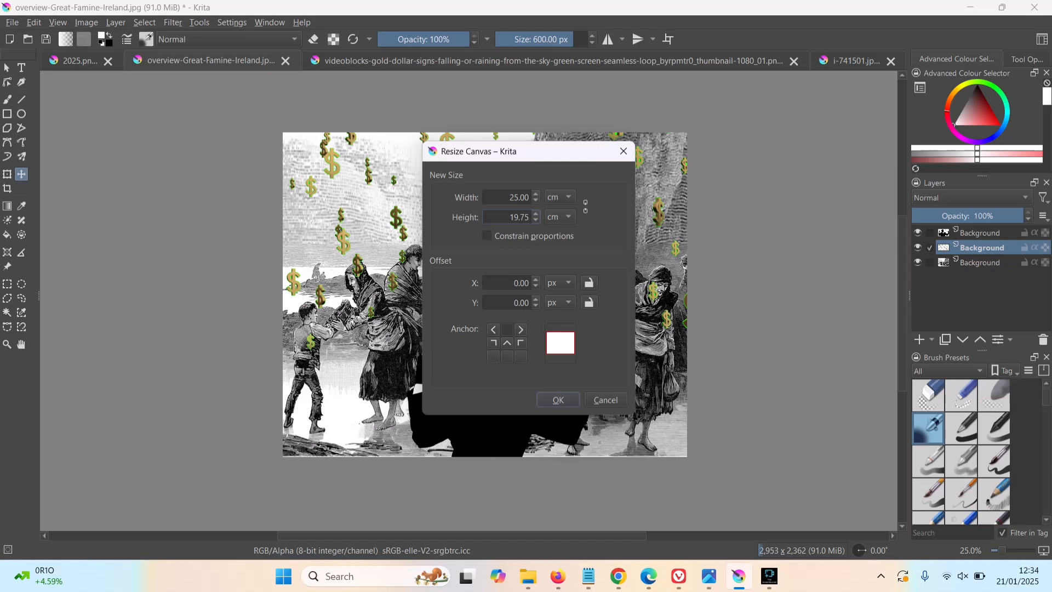
key(Return)
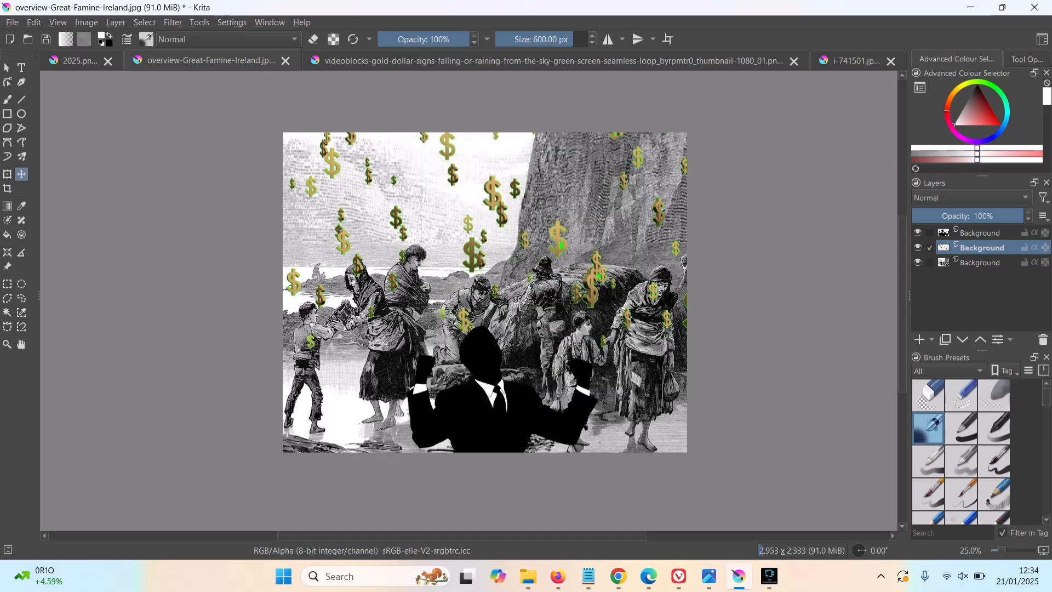
Step: Switch to the 2025.png document, enclose the whole JP25 signature in a rectangular selection and copy it
click(82, 60)
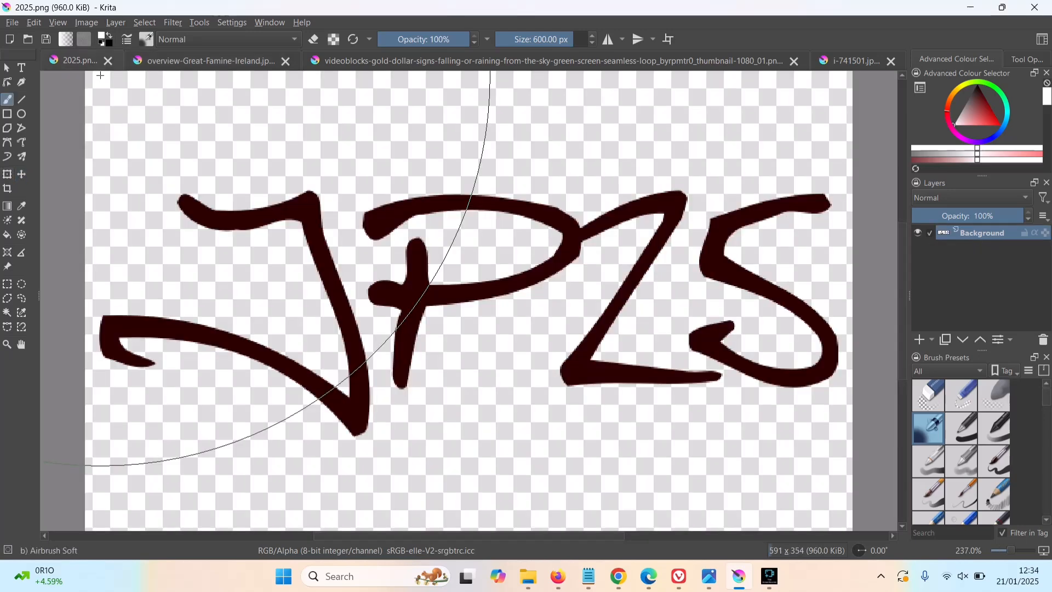
key(ctrl+minus)
key(ctrl+minus)
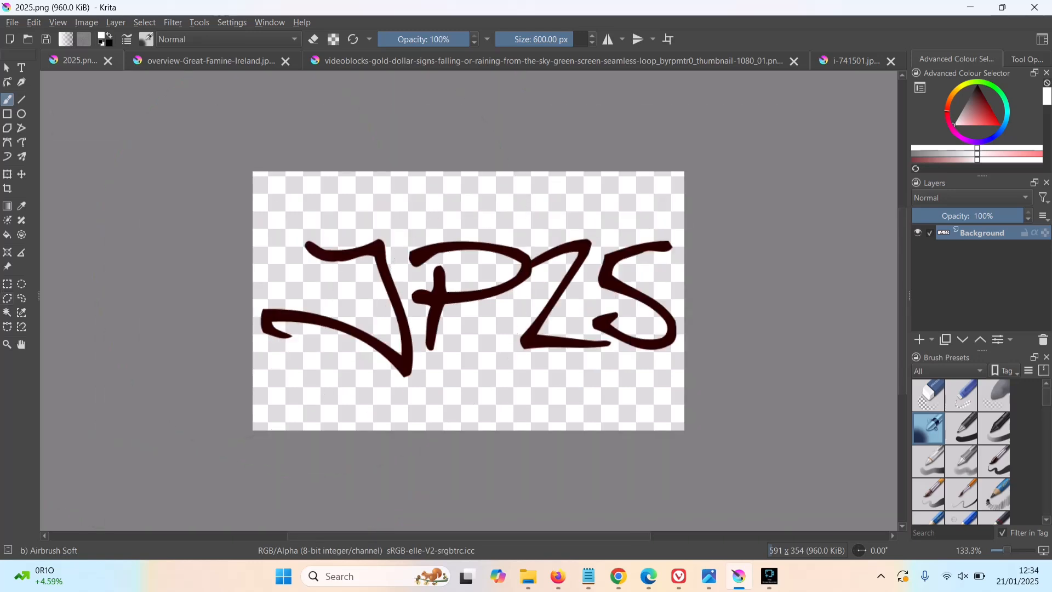
click(7, 284)
drag(217, 118, 884, 470)
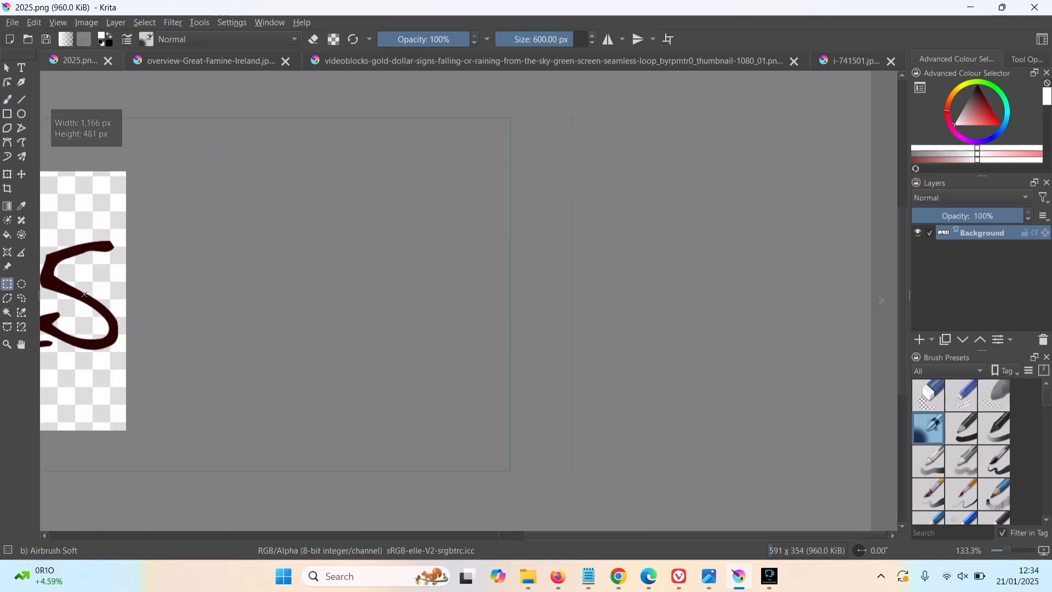
drag(85, 294, 84, 295)
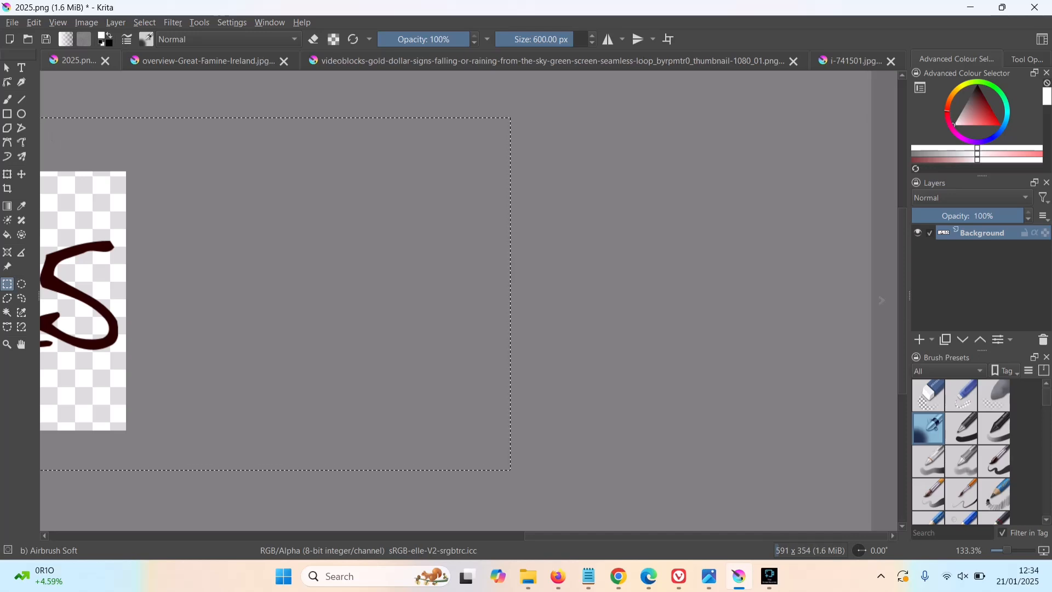
Step: Paste the JP25 signature into the famine collage and move it over the shawled woman's feet near the canvas's lower right corner
click(208, 61)
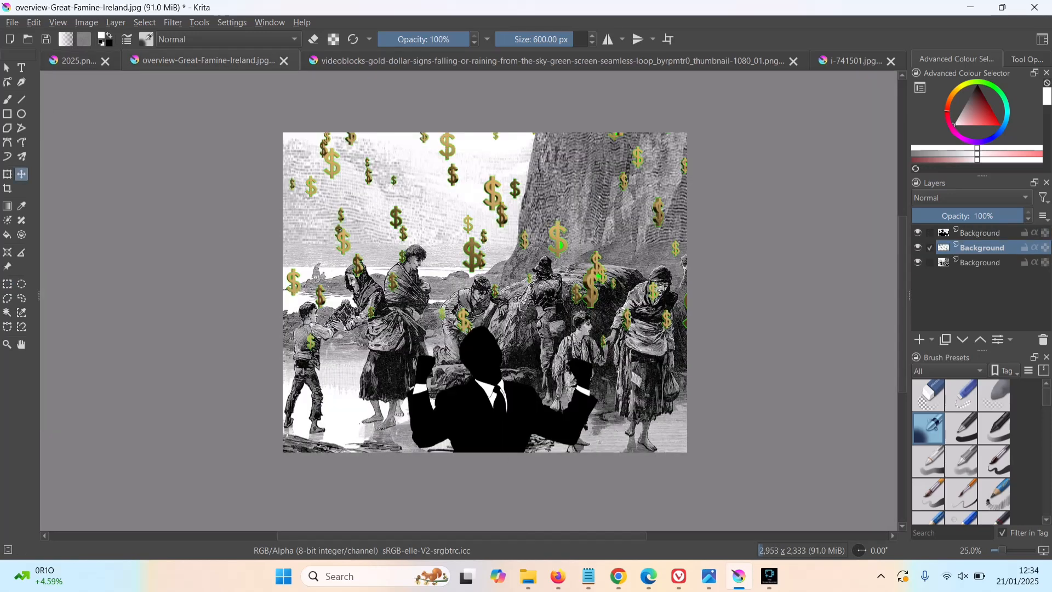
key(ctrl+v)
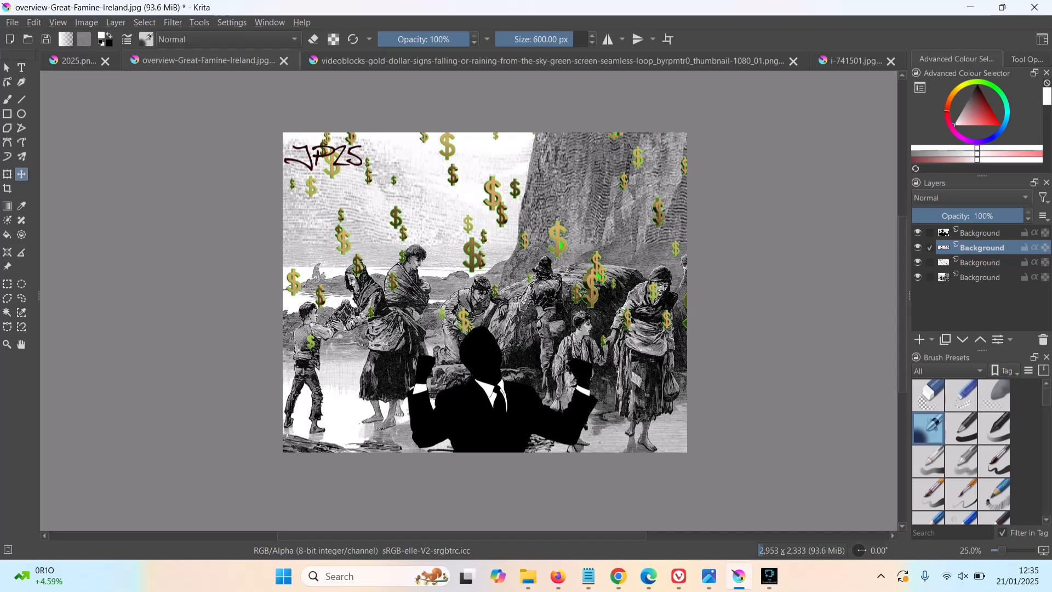
mouse_move(323, 158)
mouse_down()
mouse_move(561, 395)
mouse_move(636, 438)
mouse_move(623, 436)
mouse_up()
scroll(469, 305, up, 4)
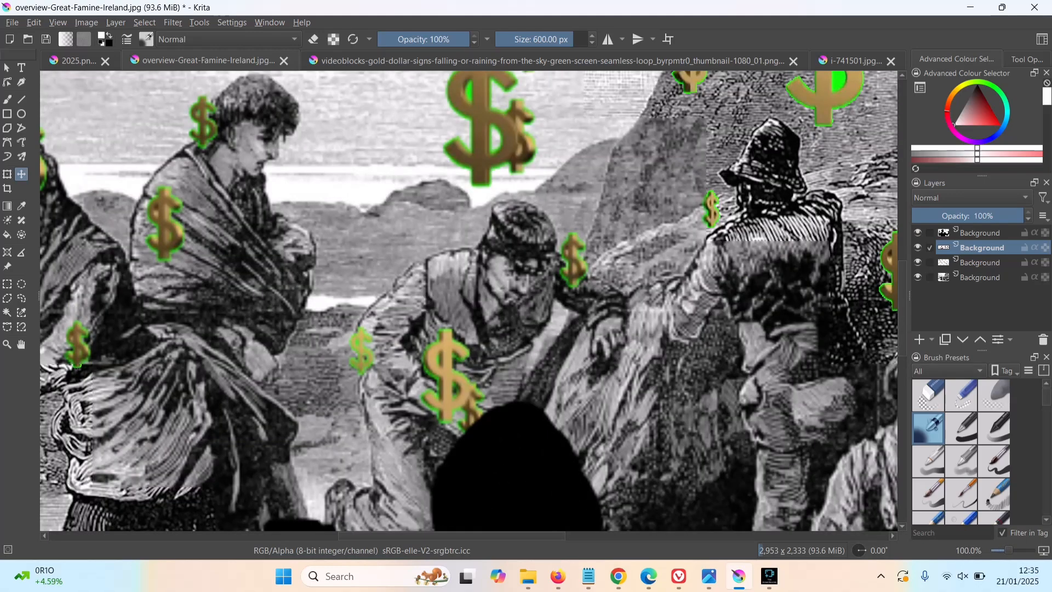
scroll(469, 301, down, 10)
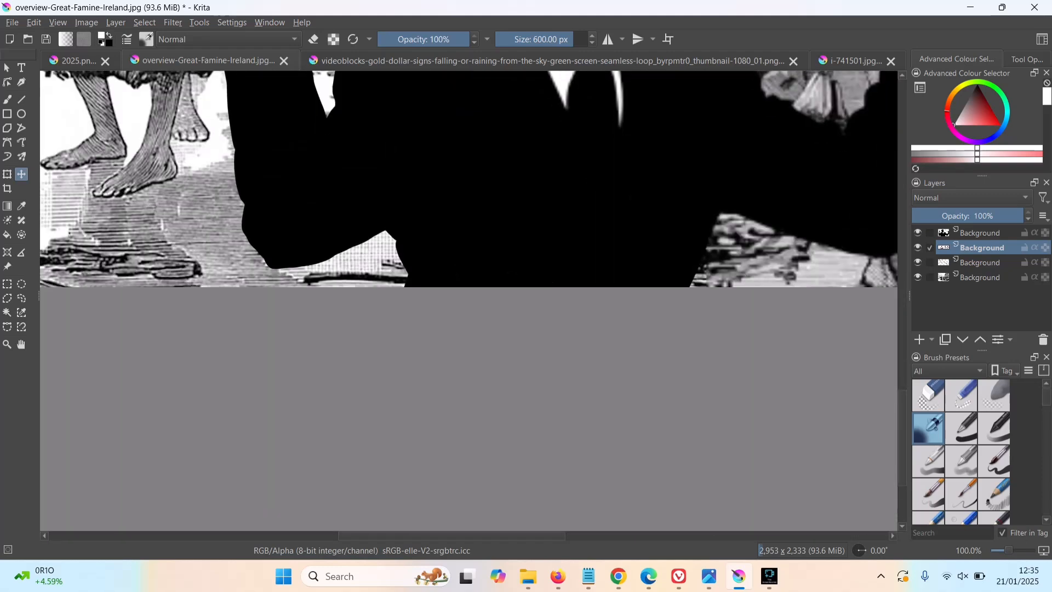
scroll(468, 179, right, 10)
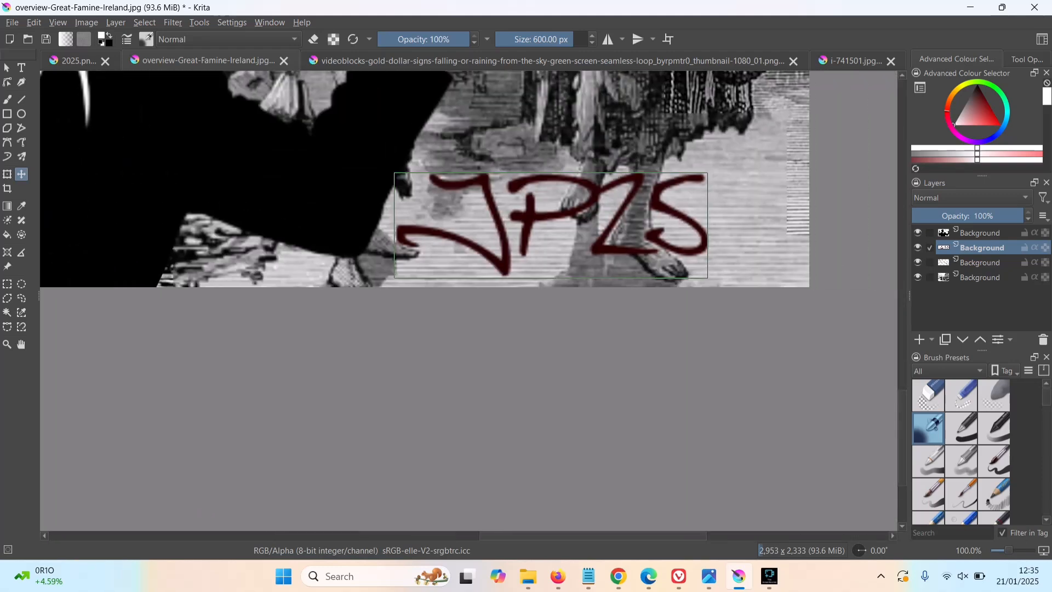
Step: Shrink the JP25 signature, rotate it steeply and place it along the edge of the businessman's sleeve, applying the transform
key(ctrl+t)
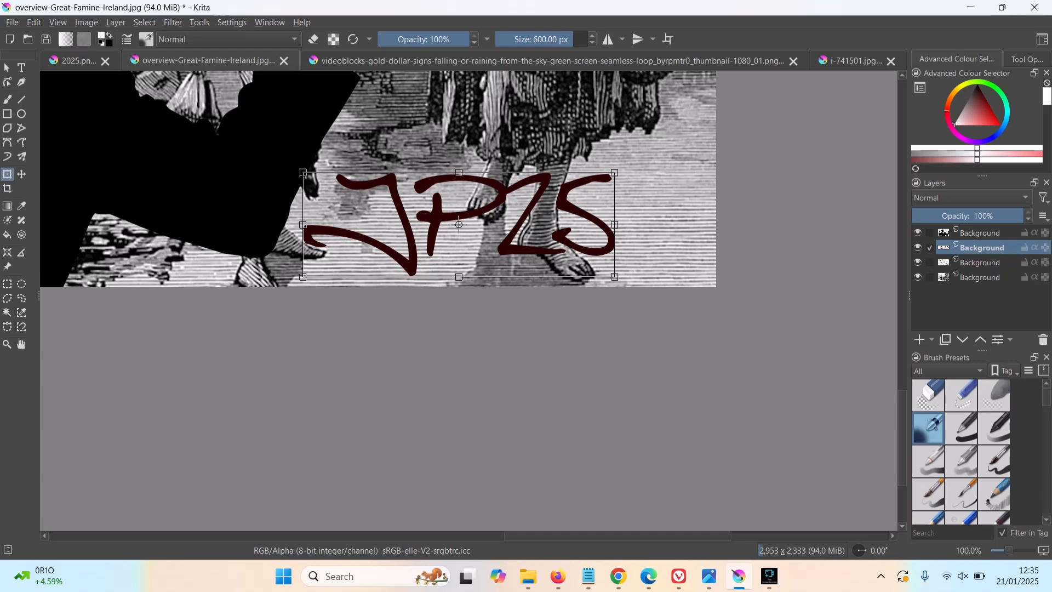
drag(615, 277, 365, 151)
drag(334, 183, 340, 136)
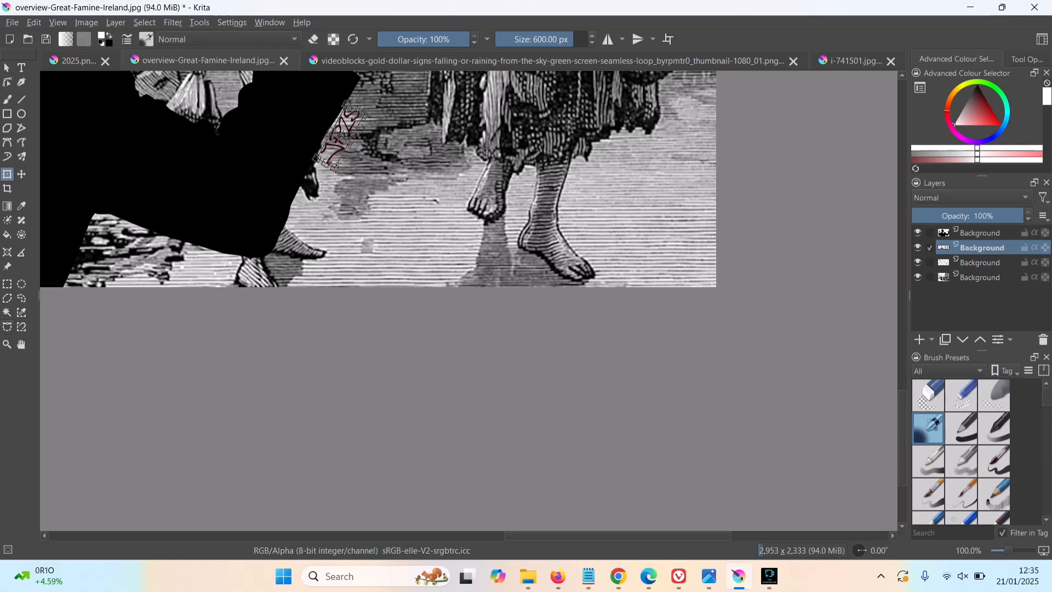
key(ctrl+r)
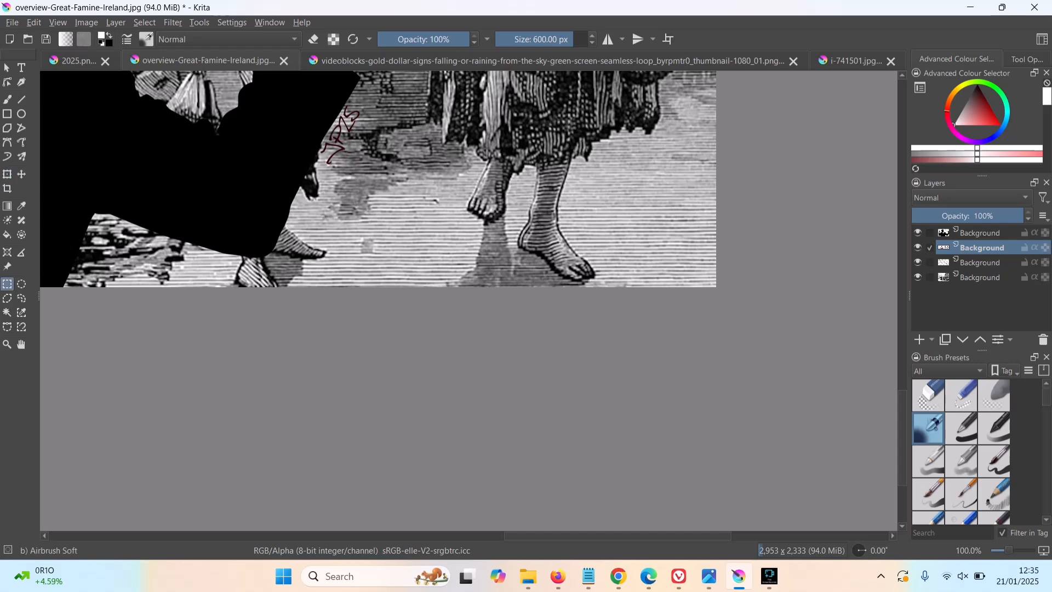
Step: Review the whole collage at 33.3% zoom
key(minus)
key(minus)
key(minus)
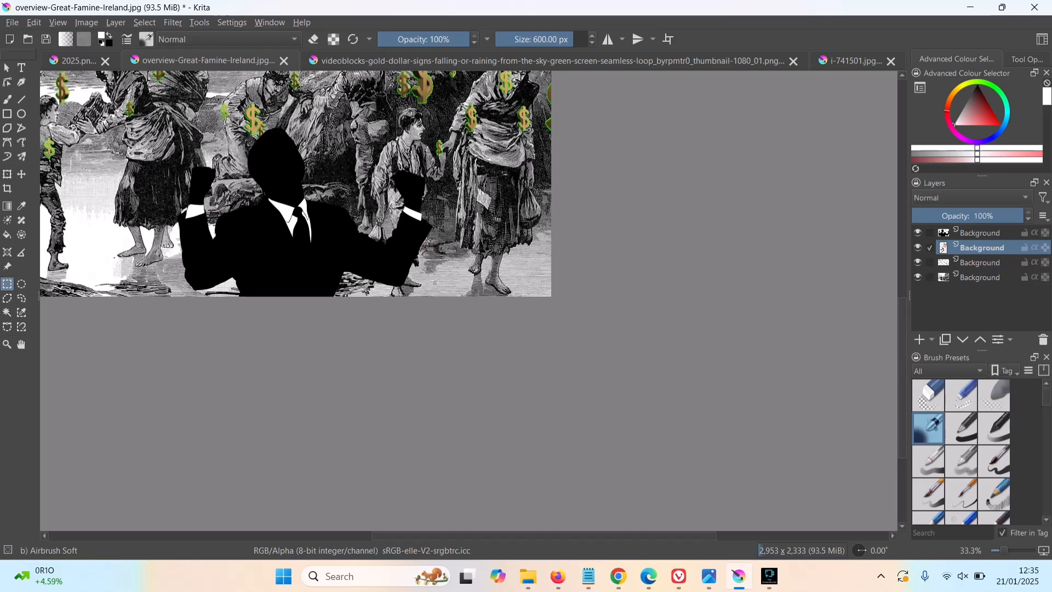
click(903, 219)
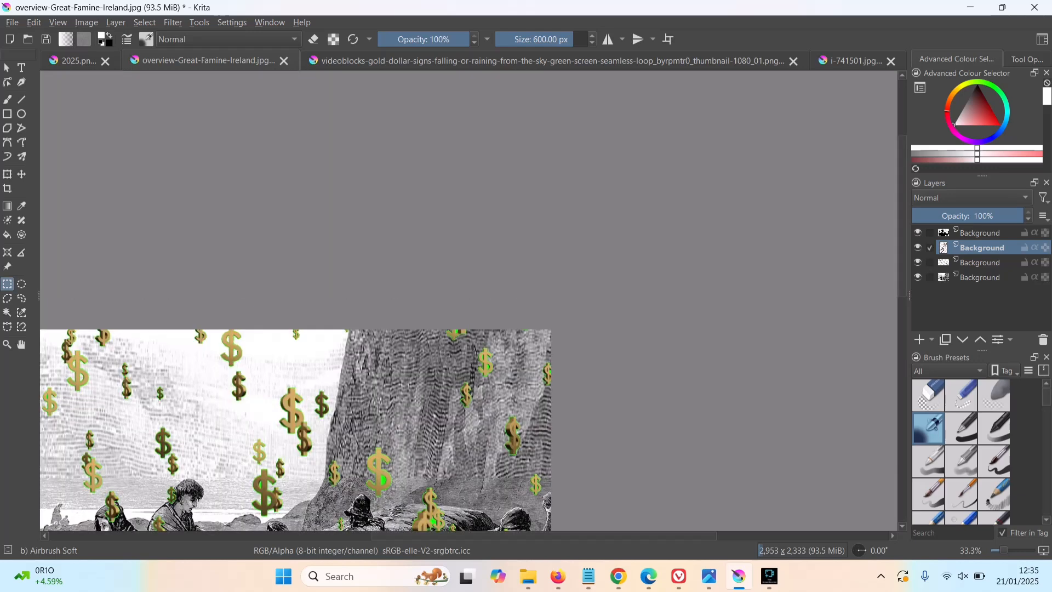
drag(902, 219, 902, 307)
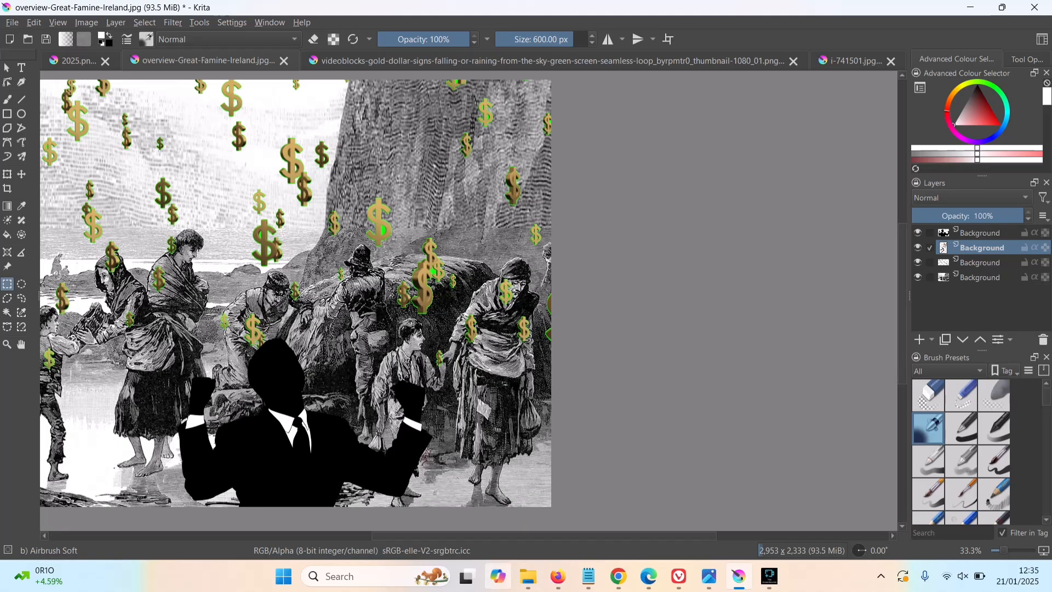
drag(544, 536, 467, 536)
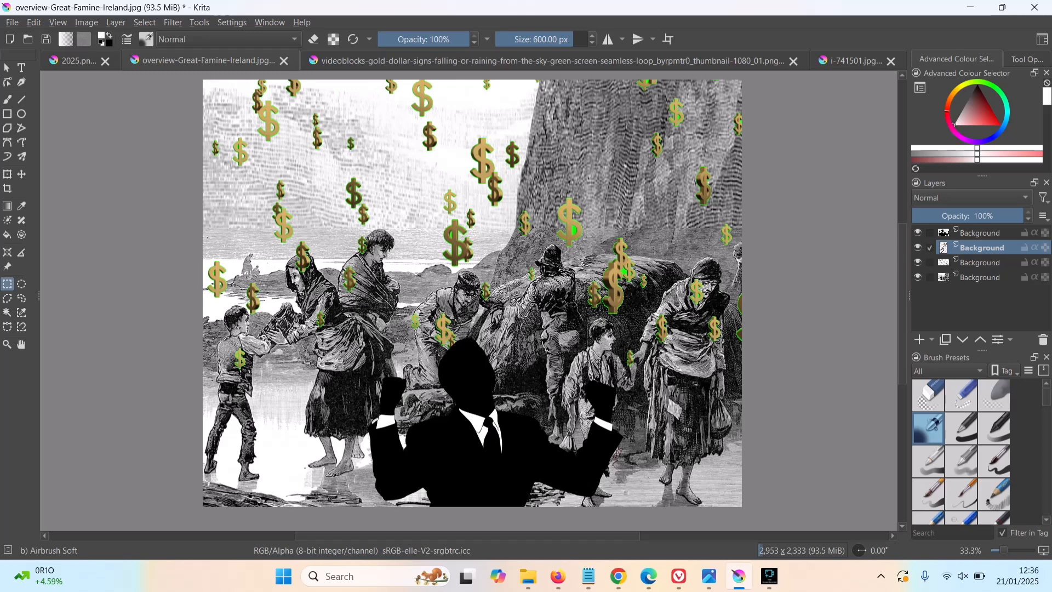
Step: Use contiguous selection on the dollar-sign layer to remove the leftover bright green patches between the dollar signs, and clear the selection
click(7, 312)
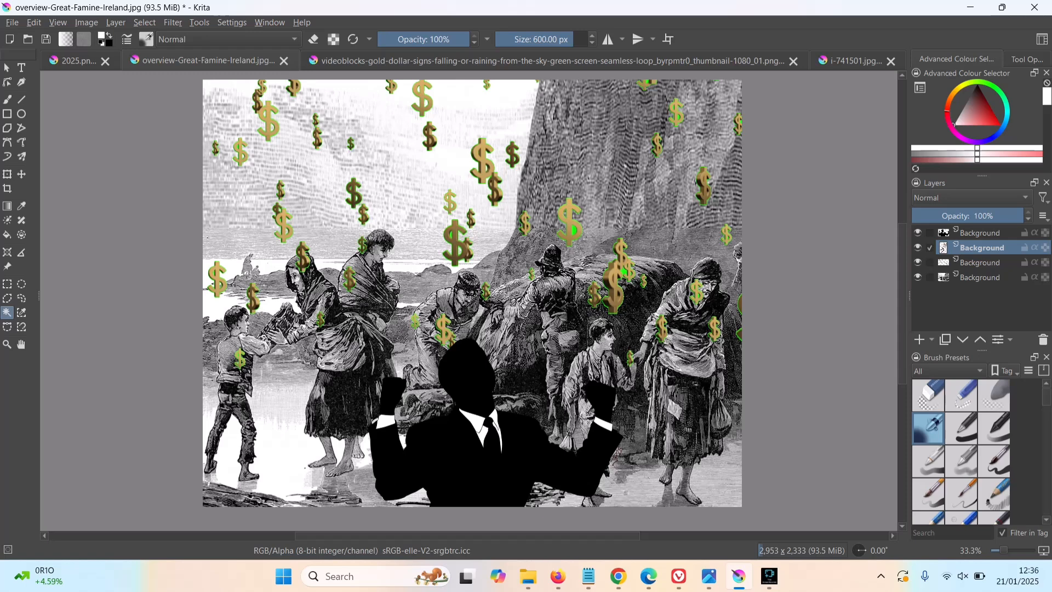
click(617, 455)
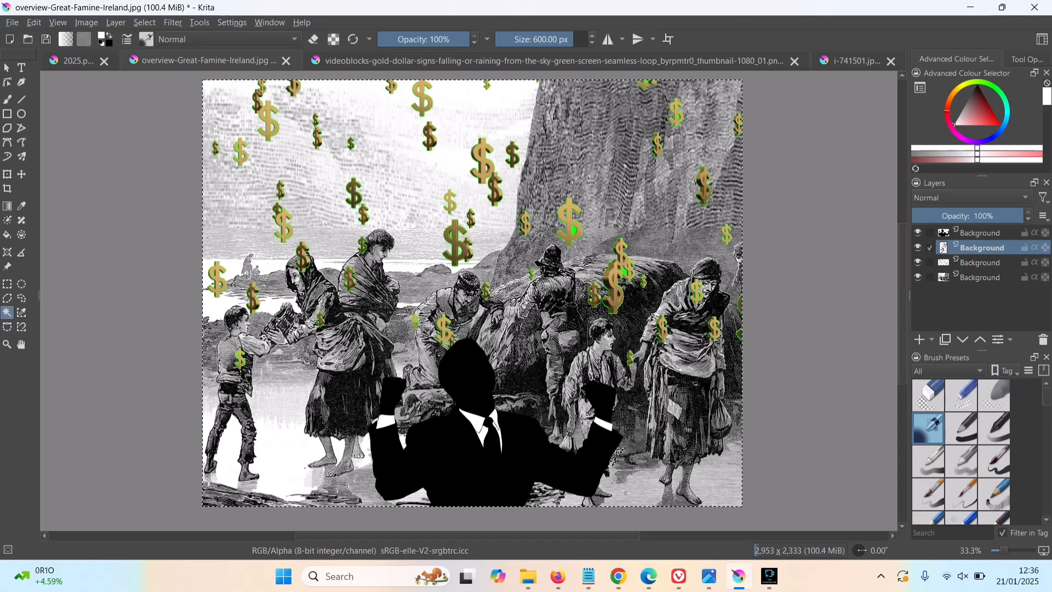
key(Page_Down)
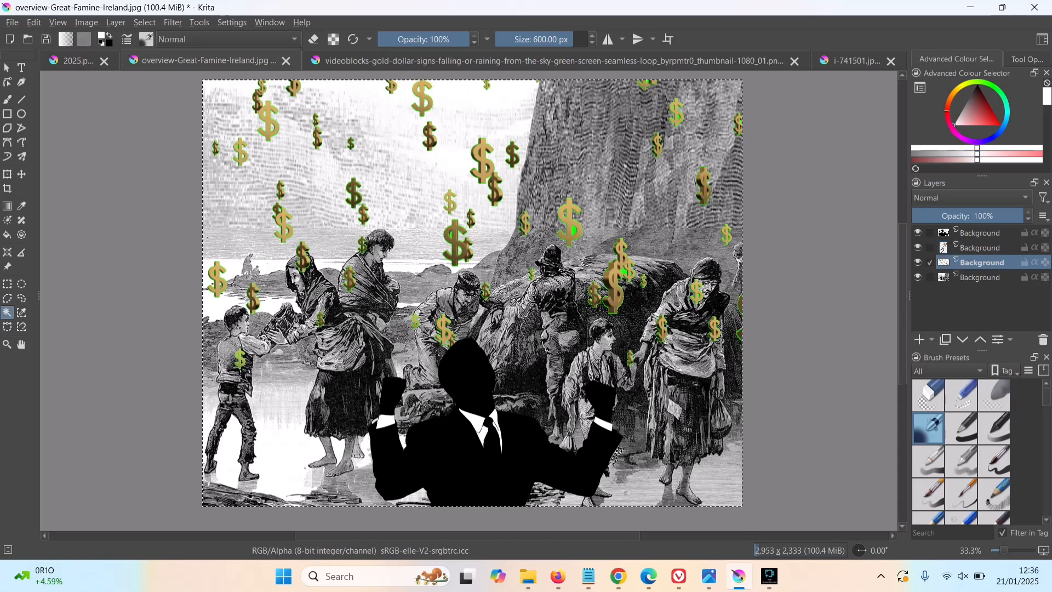
key(ctrl+shift+a)
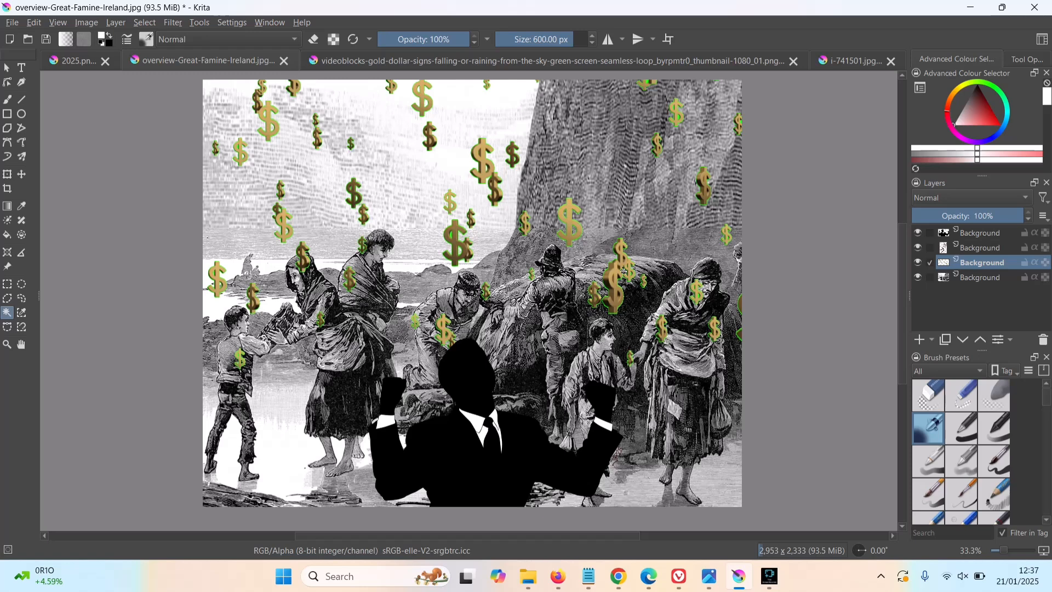
Step: Save the collage as a JPEG image named iwon in the artwork folder's 2025 subfolder on USB Drive (E:), at 100% quality
key(ctrl+shift+s)
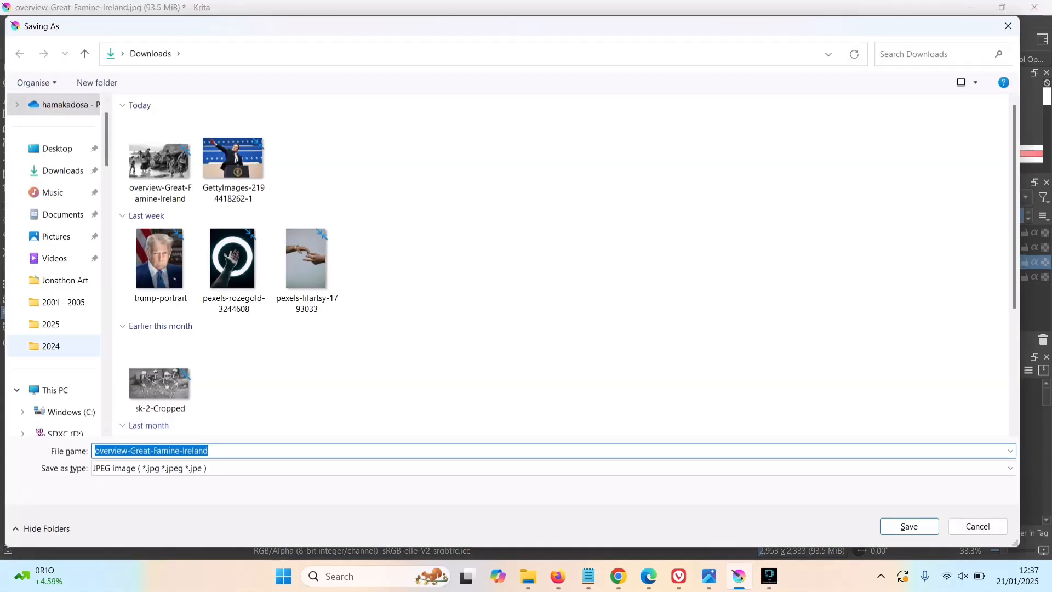
click(55, 389)
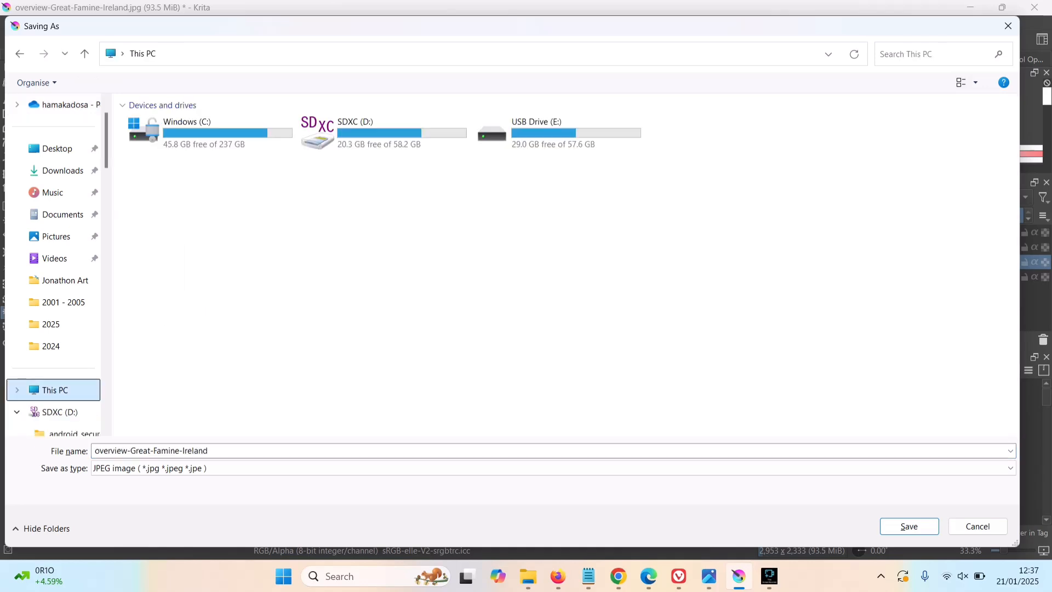
double_click(548, 131)
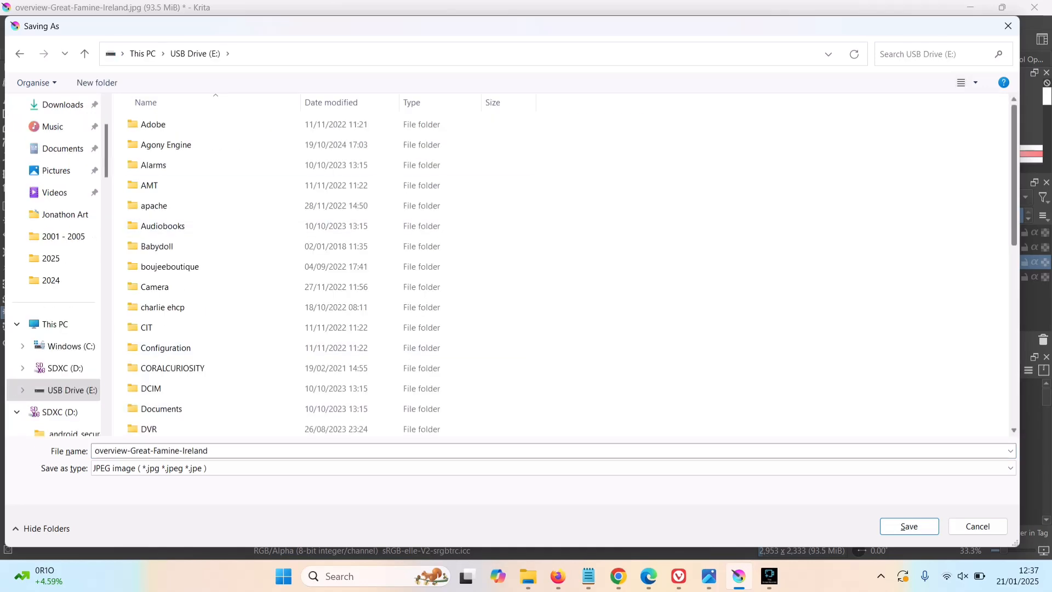
scroll(219, 243, down, 5)
double_click(171, 162)
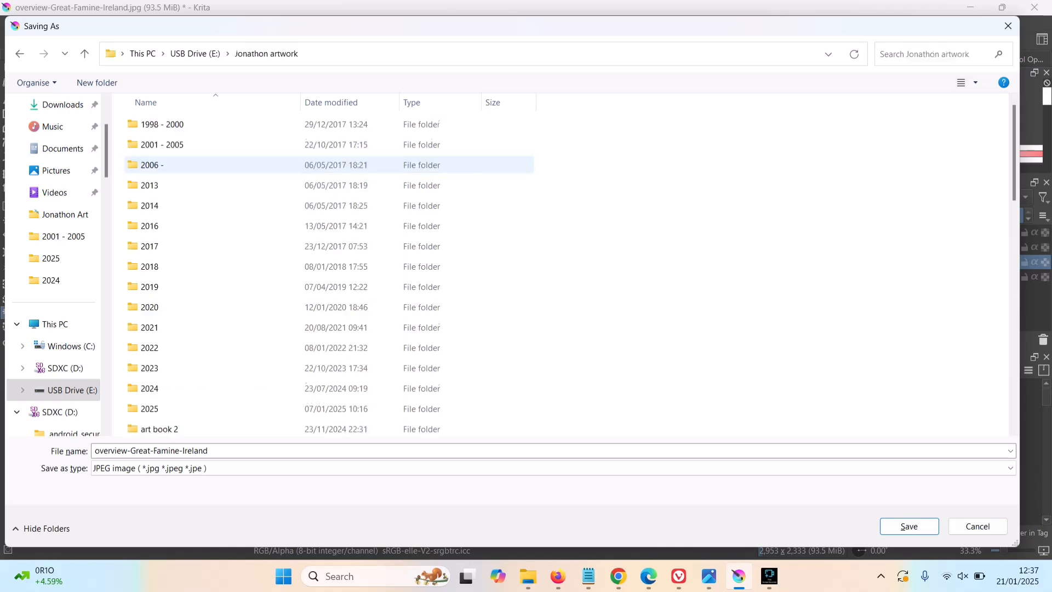
double_click(159, 409)
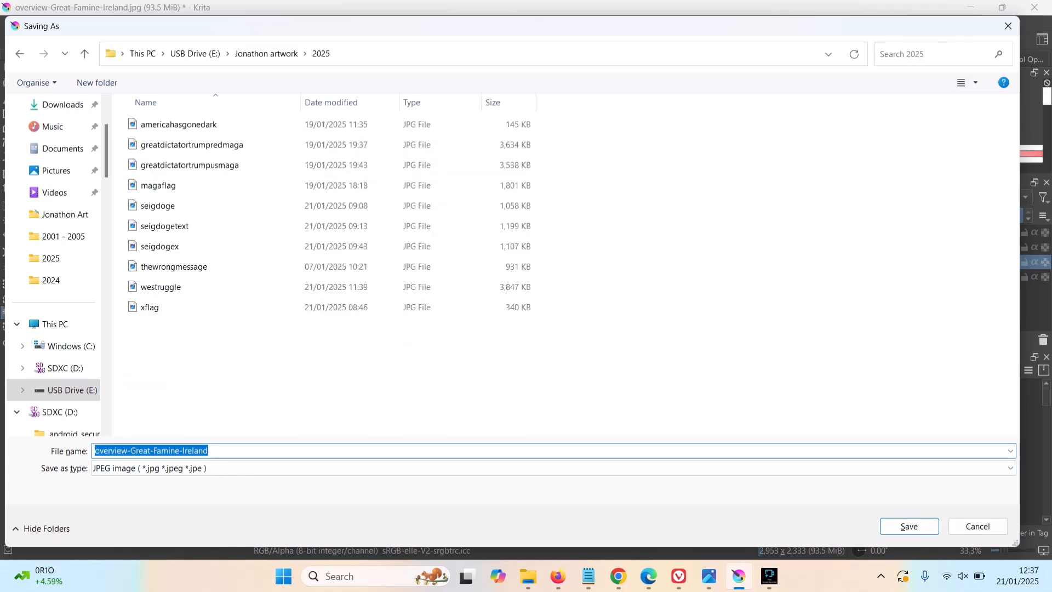
text(iwon)
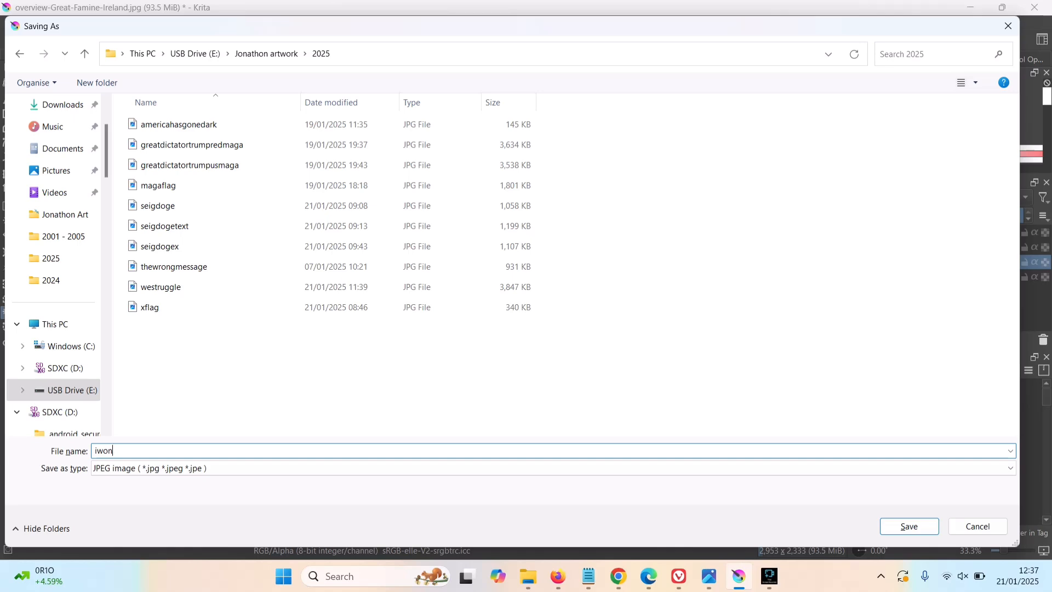
key(Return)
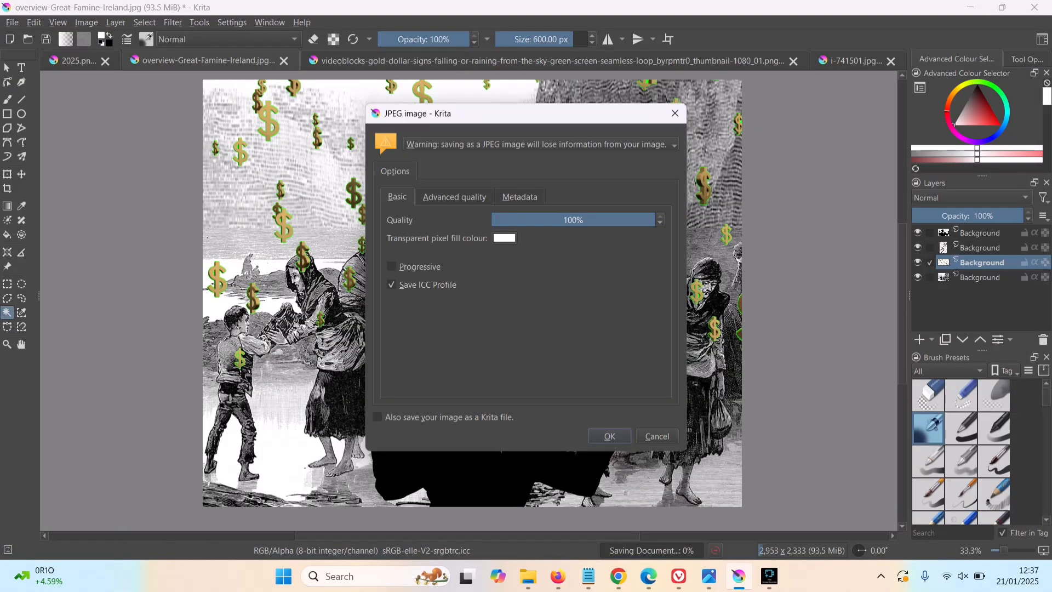
key(Return)
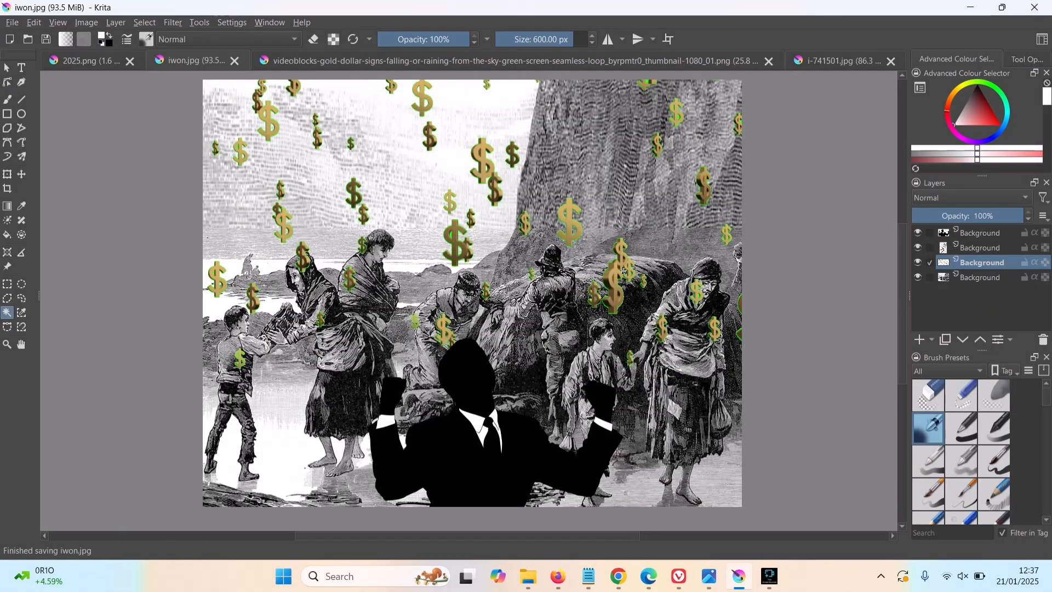